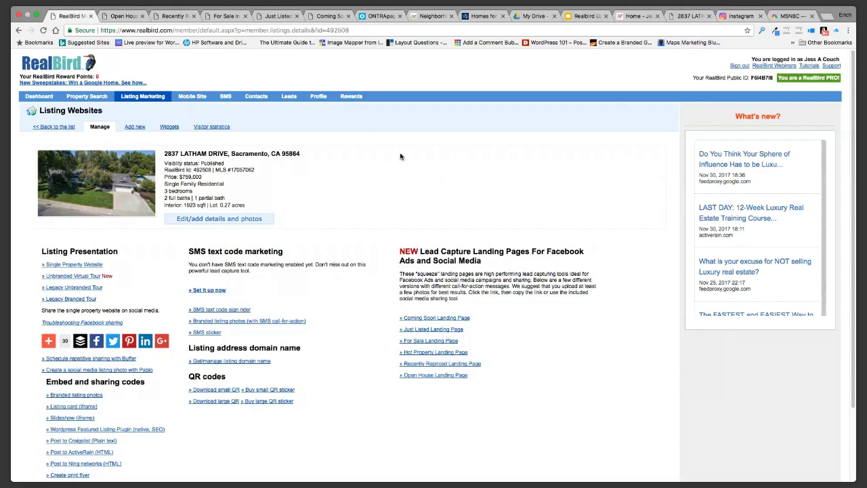
Log back into RealBird with the saved email and password and open the Listing Websites page
left_click(66, 68)
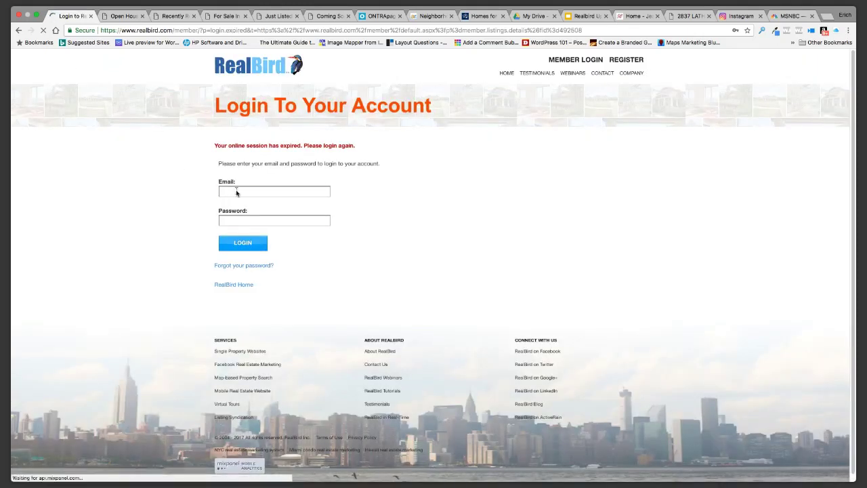
left_click(237, 192)
key("Return")
left_click(232, 245)
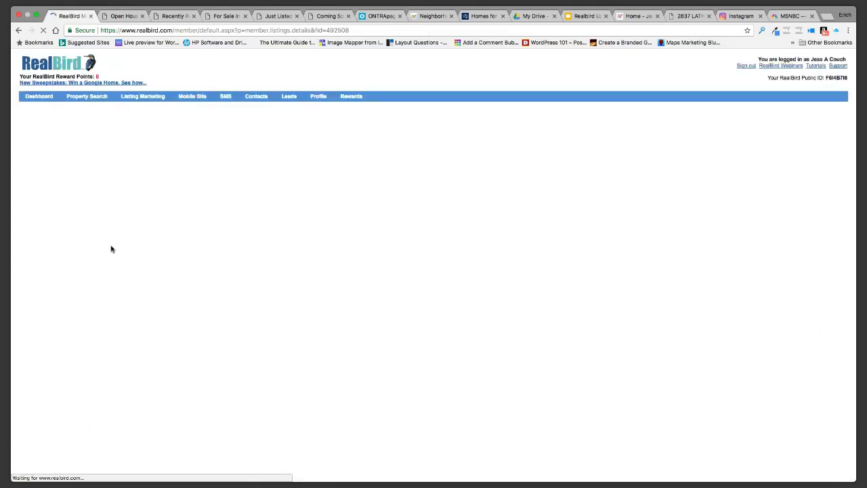
left_click(32, 96)
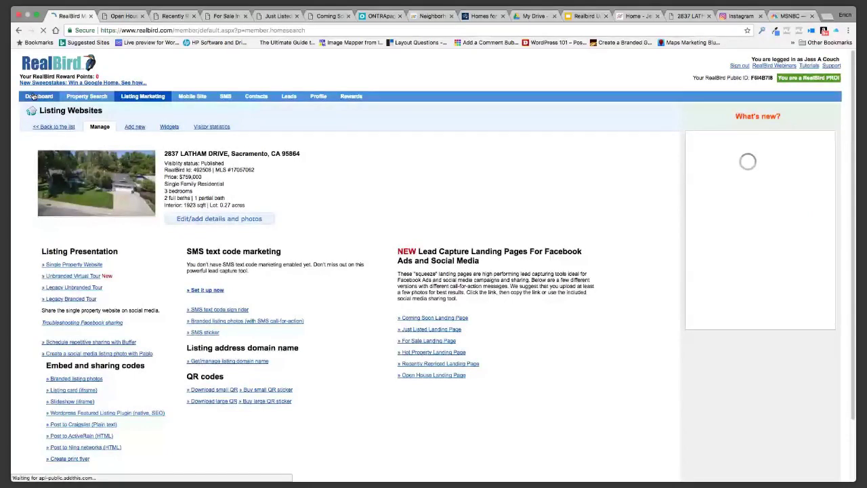
left_click(133, 98)
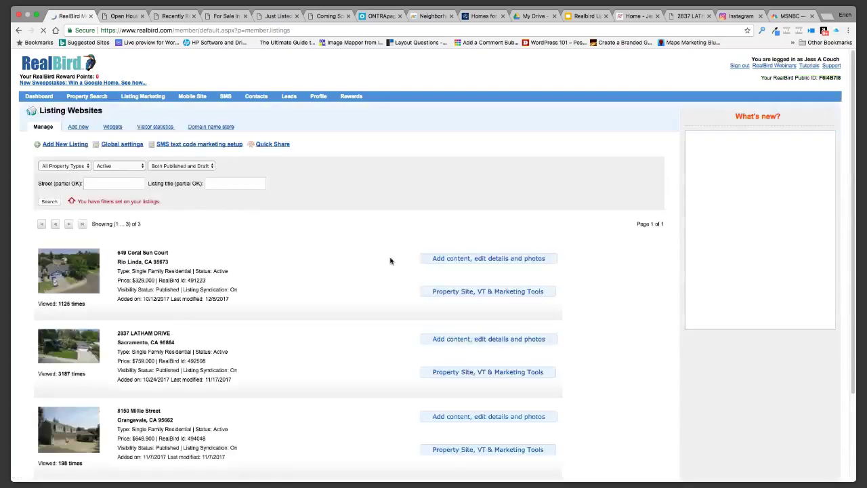
scroll(321, 248, "down", 1)
scroll(255, 273, "down", 2)
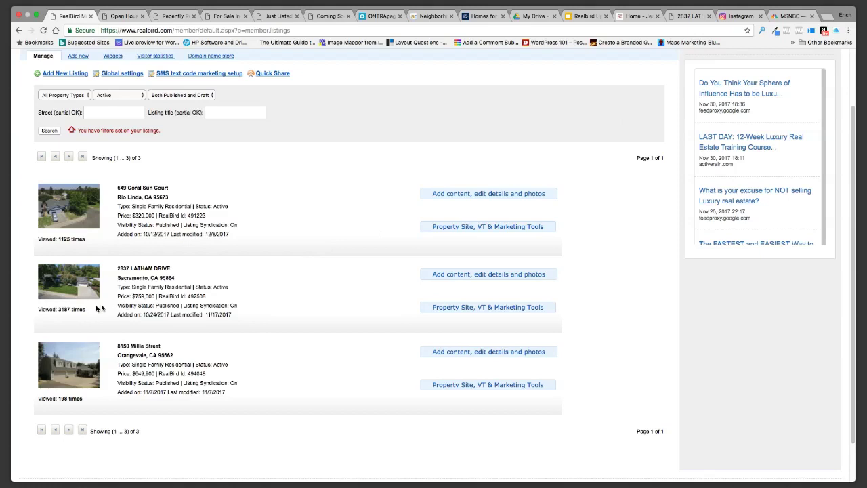
left_click_drag(88, 310, 61, 310)
left_click(277, 305)
left_click(451, 307)
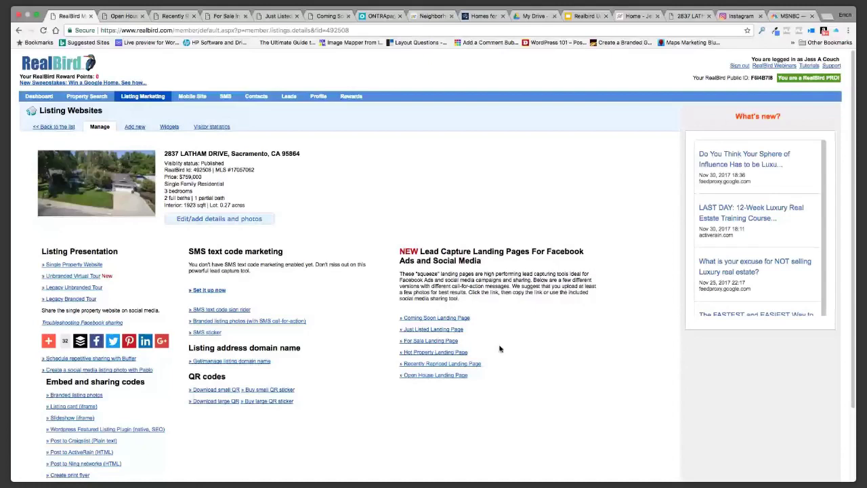
Open the Hot Property Landing Page from the Lead Capture Landing Pages section
scroll(499, 348, "down", 2)
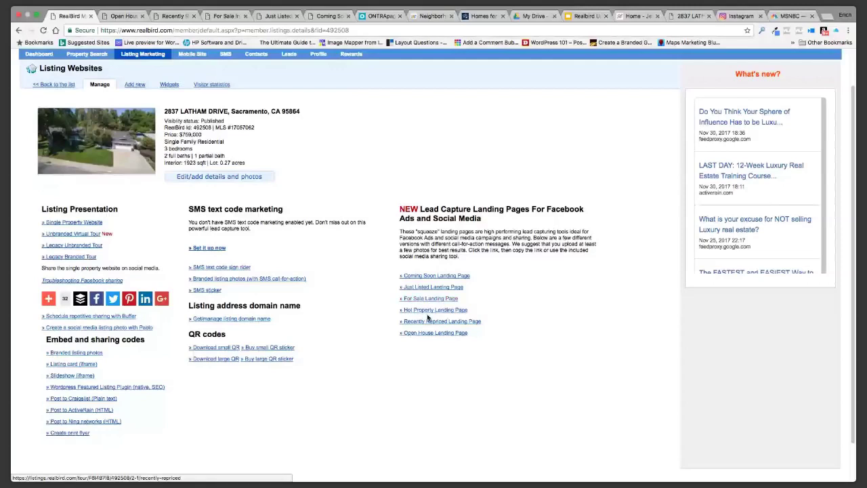
left_click(426, 311)
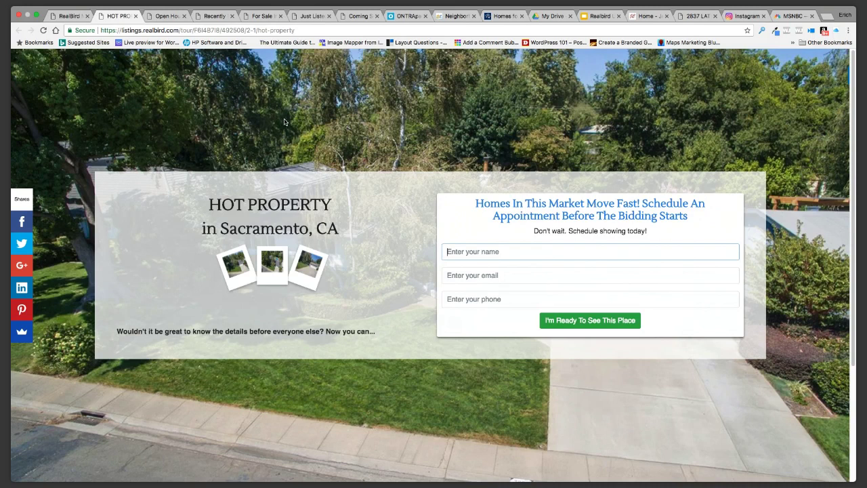
Share the Hot Property in Sacramento landing page on Facebook
left_click(23, 222)
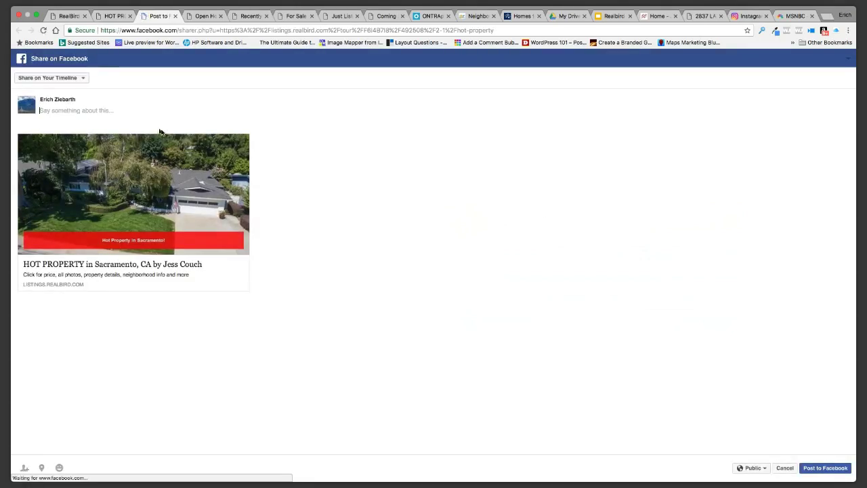
Change the share destination to 'Share on a Page You Manage'
left_click(63, 81)
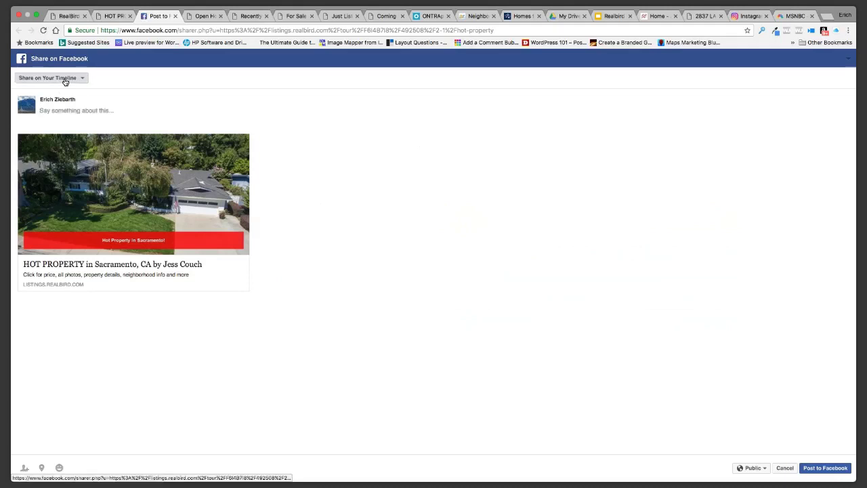
left_click(76, 135)
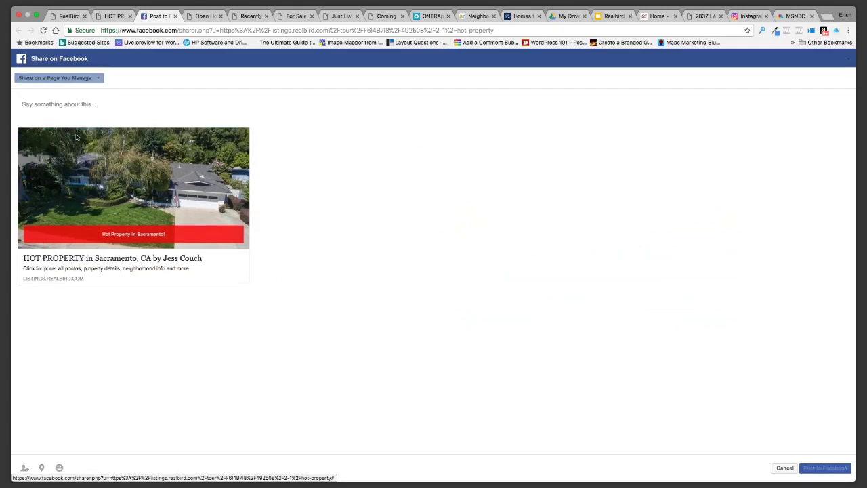
left_click(63, 78)
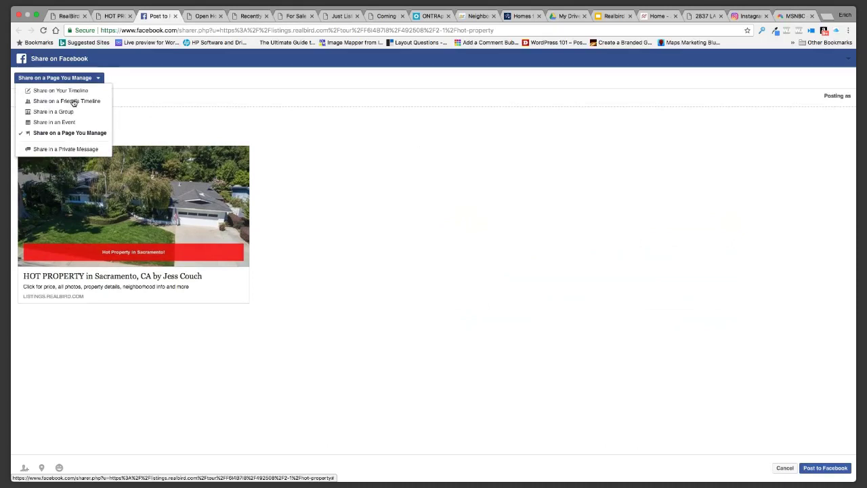
Post as the agent's team page, focus the message box, then switch to the ActiveRain article
left_click(93, 99)
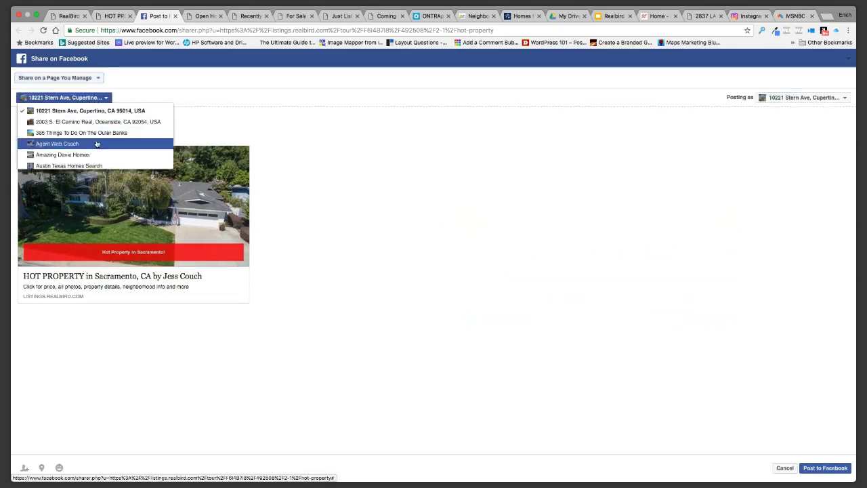
scroll(96, 153, "down", 2)
scroll(96, 153, "down", 10)
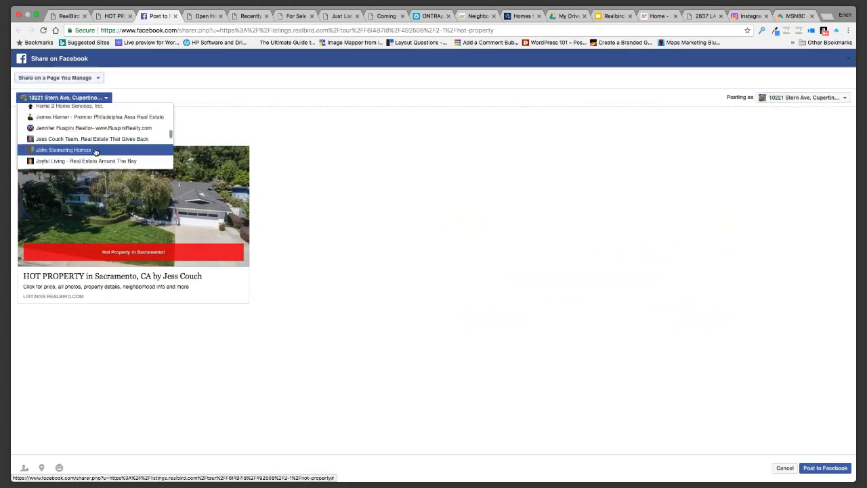
scroll(96, 152, "up", 5)
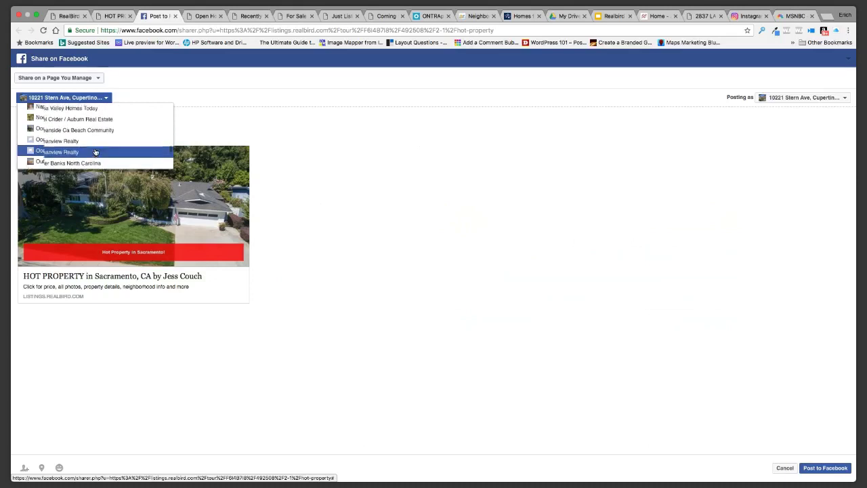
scroll(96, 151, "up", 2)
scroll(96, 152, "down", 3)
scroll(97, 152, "up", 4)
scroll(96, 152, "up", 2)
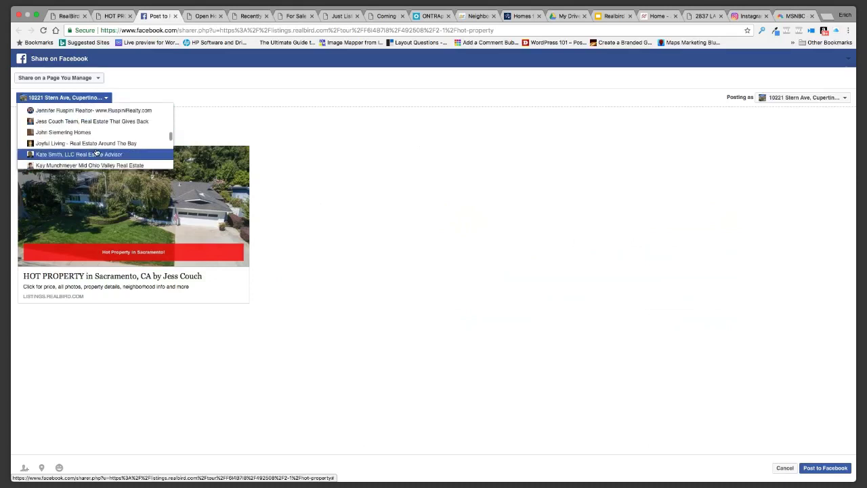
left_click(75, 120)
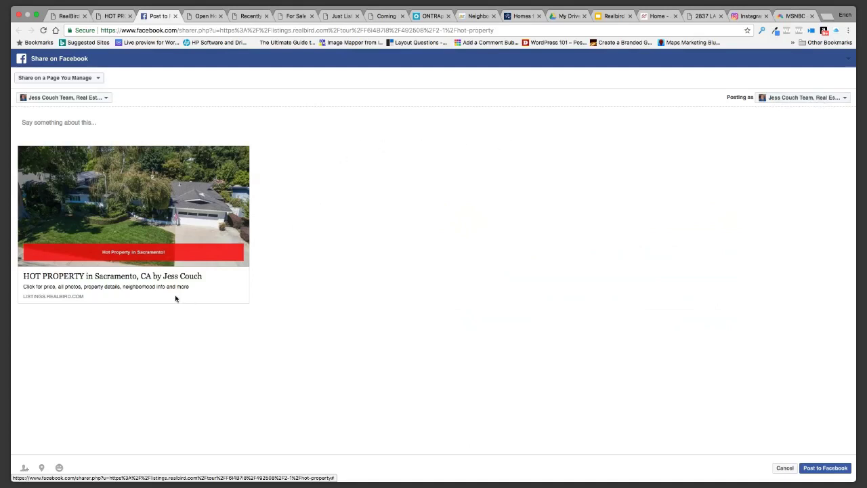
left_click(53, 125)
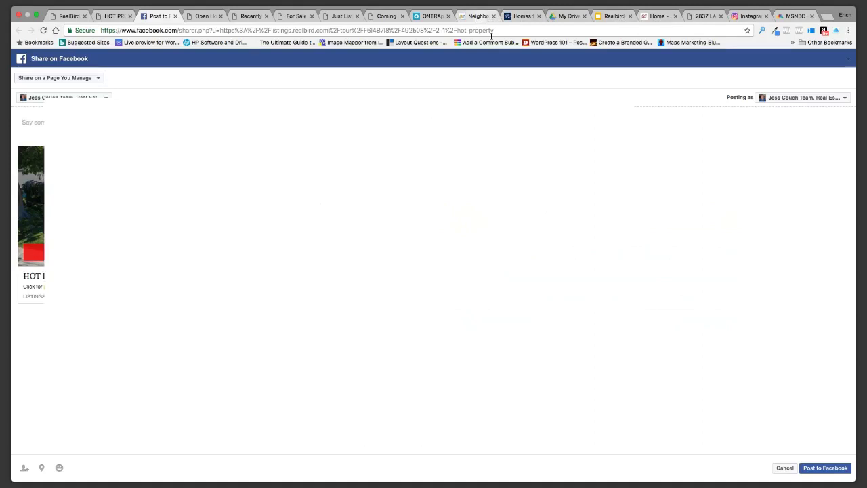
left_click(482, 16)
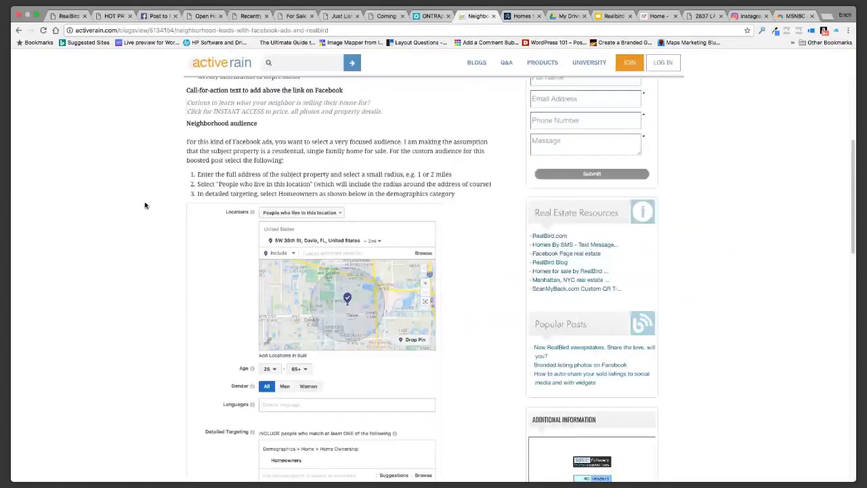
Review the ActiveRain call-for-action text and Realbird Updates slides, then return to the Facebook share
scroll(144, 205, "up", 3)
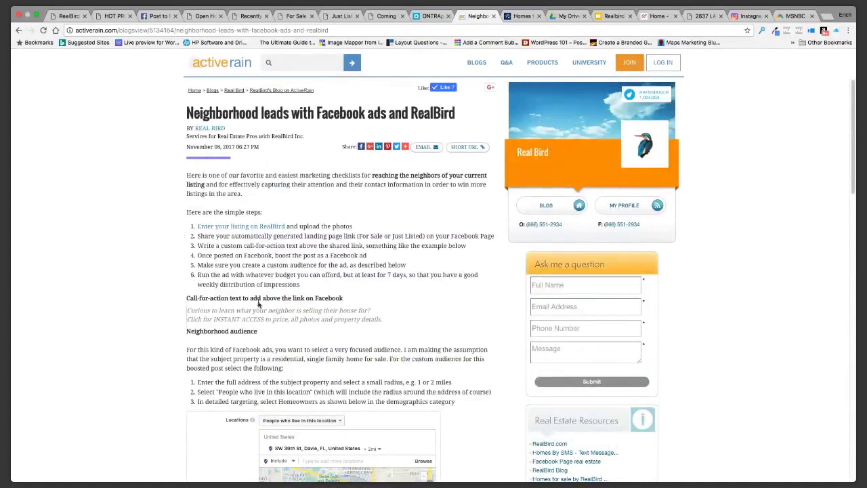
left_click_drag(188, 311, 388, 321)
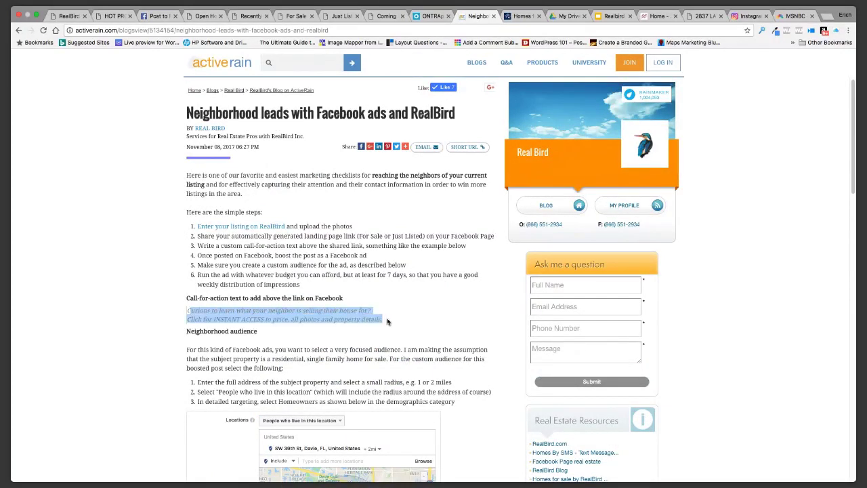
left_click(383, 305)
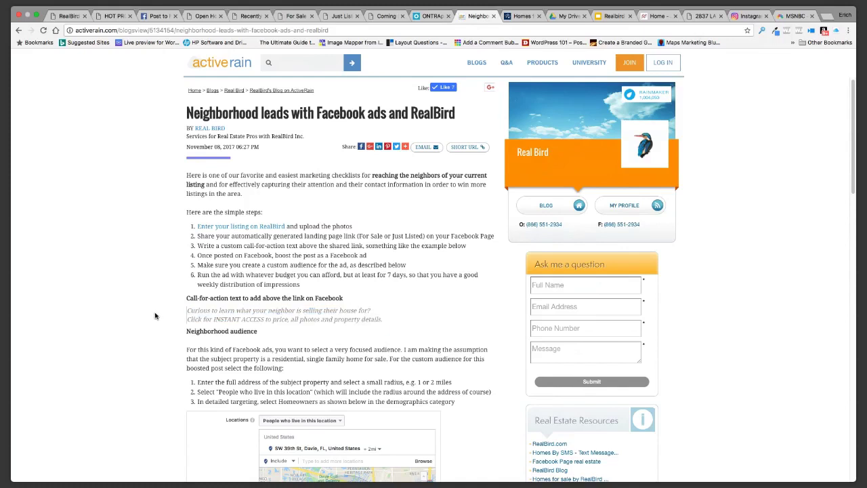
scroll(153, 316, "down", 1)
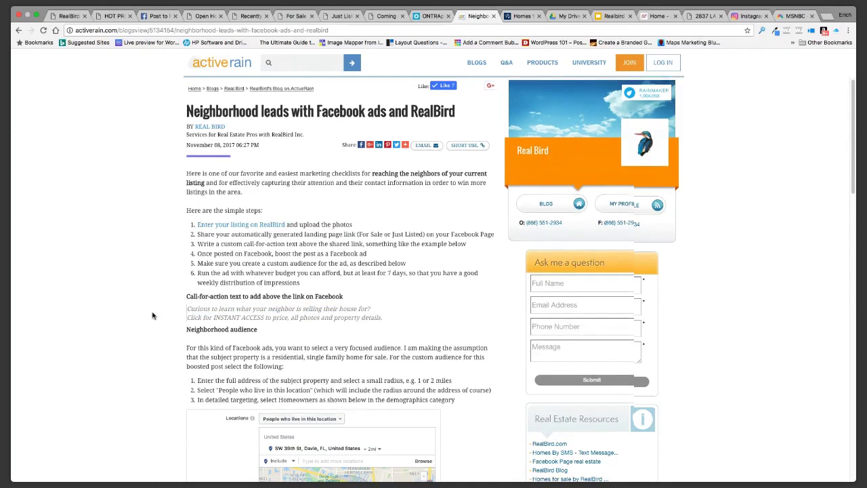
scroll(152, 316, "down", 3)
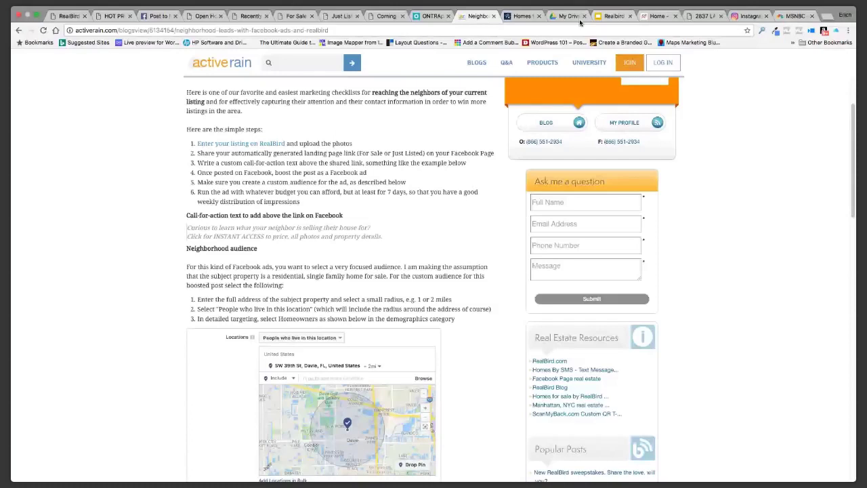
left_click(609, 16)
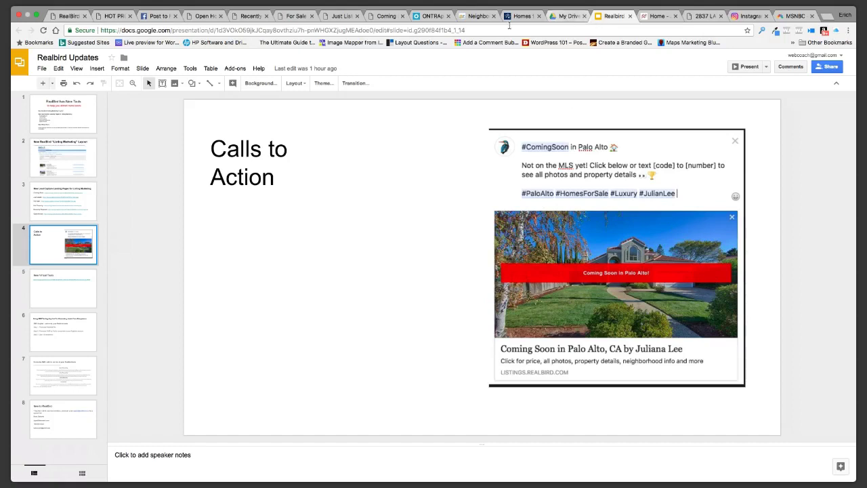
left_click(156, 16)
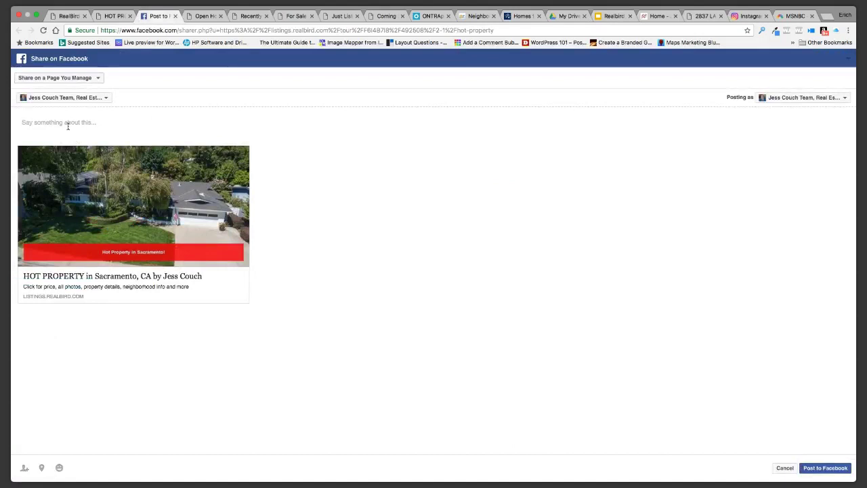
Type 'Executive Pool Home' in the post message, correcting the misspelled 'Excuetive'
type("Eoeu")
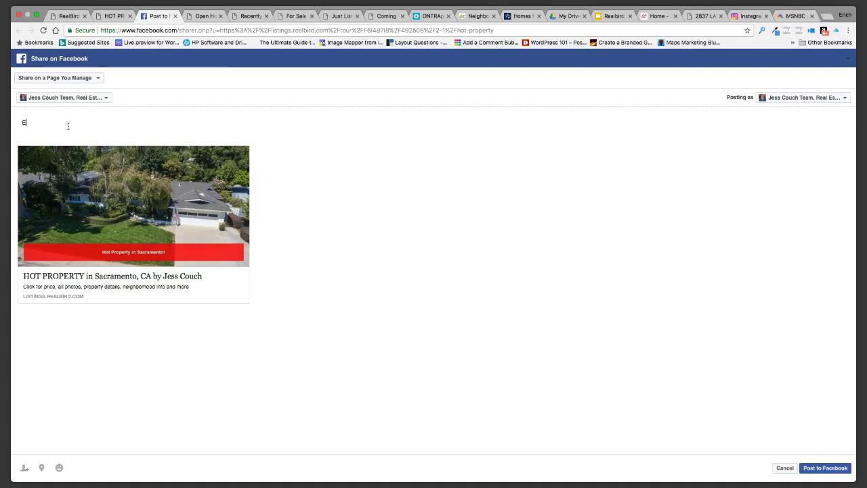
key("BackSpace")
key("BackSpace")
type("x")
type("u")
key("BackSpace")
type("cuetine Pool Home")
right_click(46, 129)
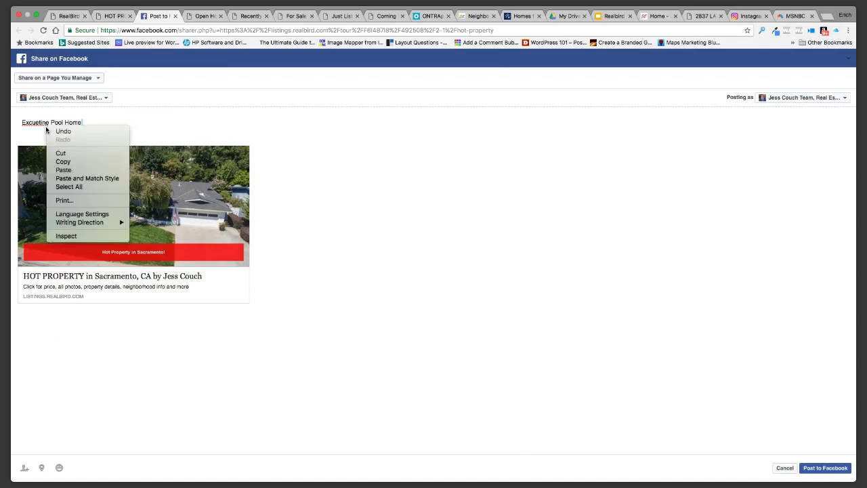
left_click(46, 125)
key("BackSpace")
type("v")
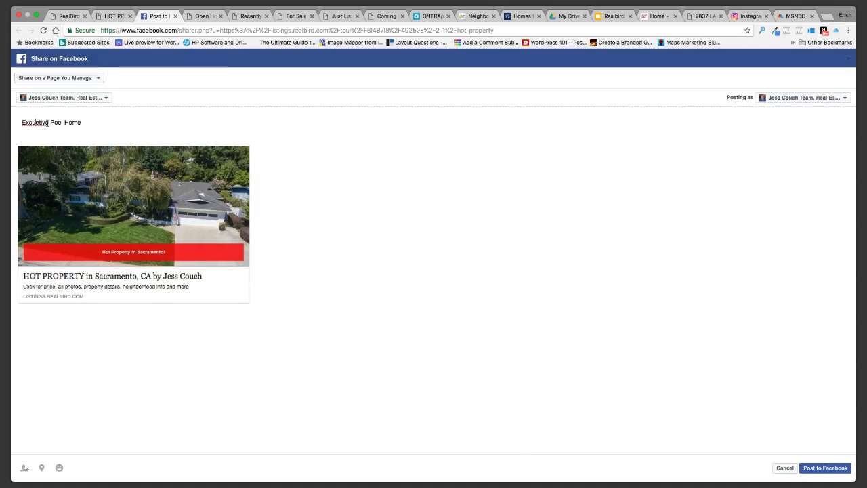
right_click(44, 121)
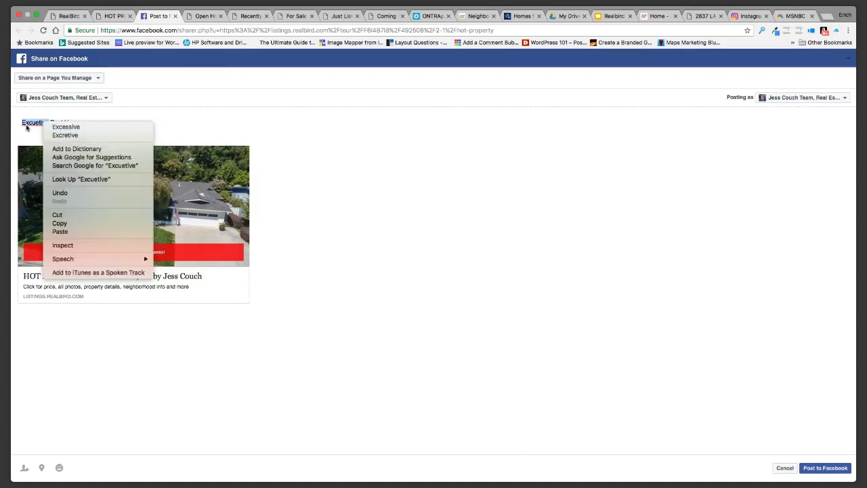
left_click(34, 124)
left_click(45, 123)
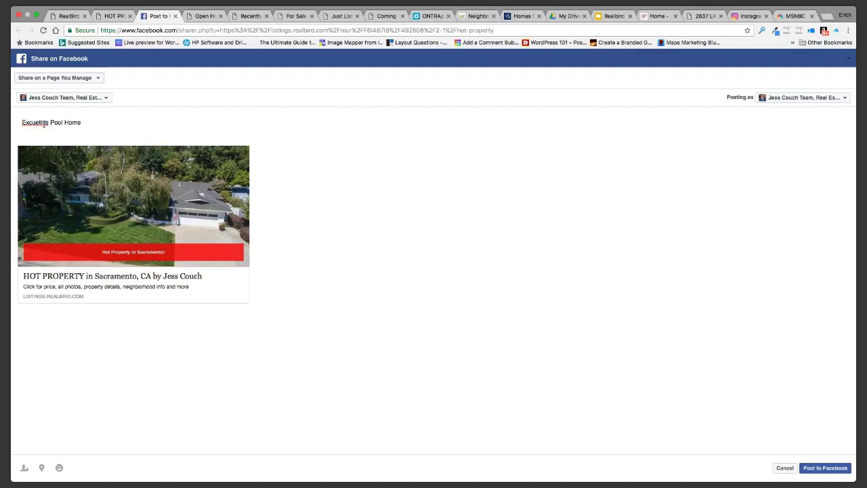
key("BackSpace")
key("BackSpace")
key("BackSpace")
type("ecu")
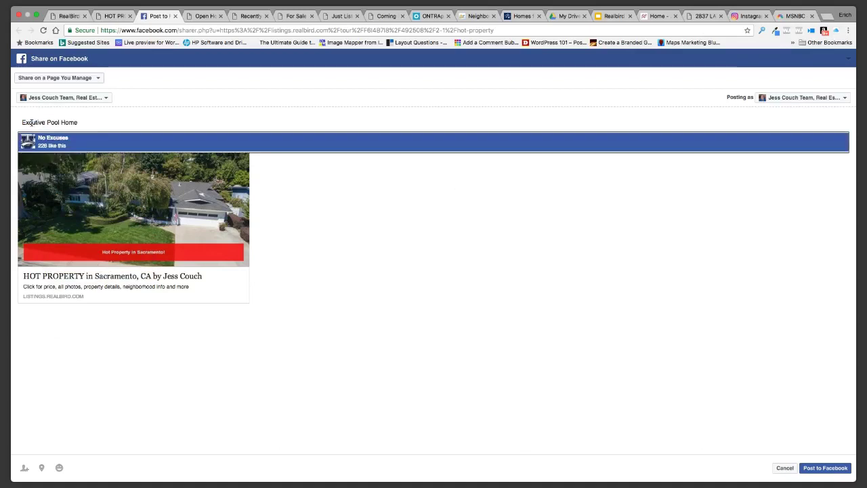
left_click(30, 122)
type("e")
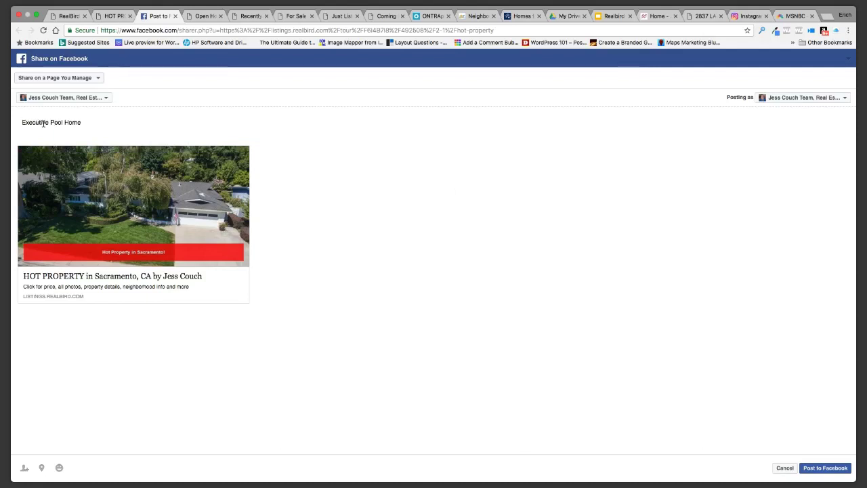
Add 'Single Level' before it and 'in Sacramento CA for Sale! Weel kept' after it
type("Single Devel")
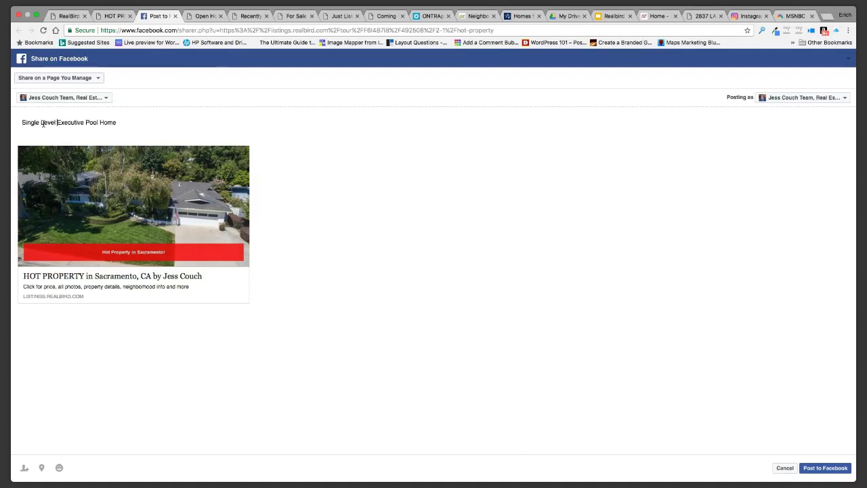
left_click(124, 122)
type("in Sacrmento")
left_click(135, 124)
type("a")
left_click(172, 124)
type("CA")
type("for Sale")
type("! W")
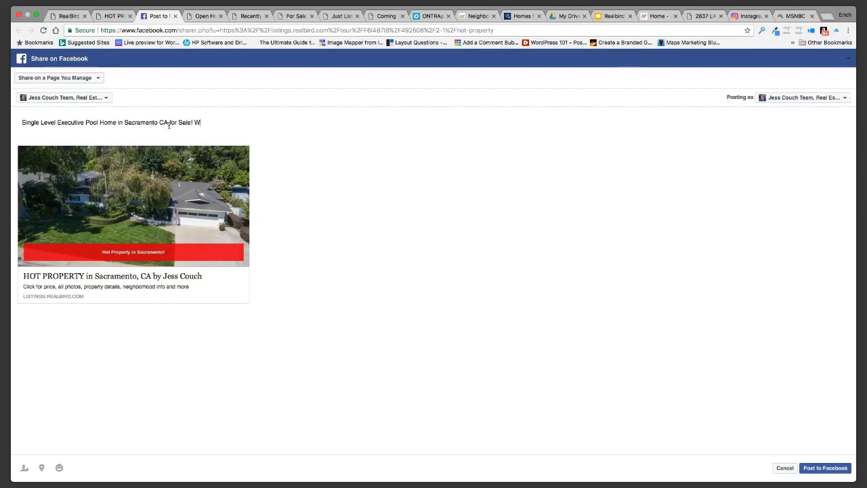
type("eel kept")
Correct 'Weel' to 'Well', append 'and Move-in Ready!', and start a new line
left_click(204, 123)
key("BackSpace")
type("l")
left_click(234, 125)
type("and Move")
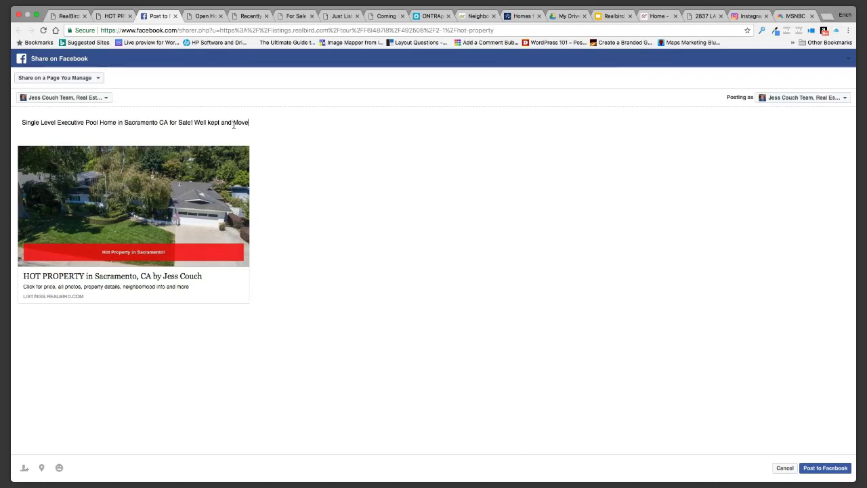
type("-in R")
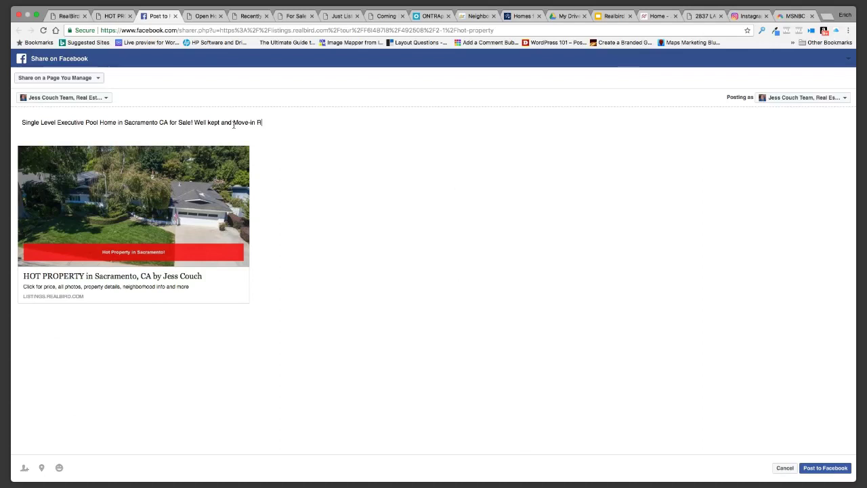
type("eady")
type("!")
key("Return")
Type a 'Call' line with the agent's name, then 'at' and the start of the phone number
type("Call ")
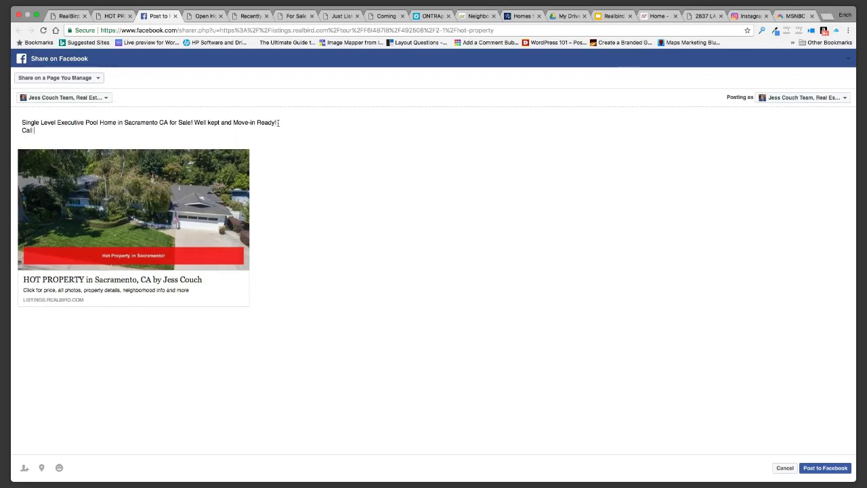
left_click(48, 133)
left_click(73, 129)
double_click(72, 129)
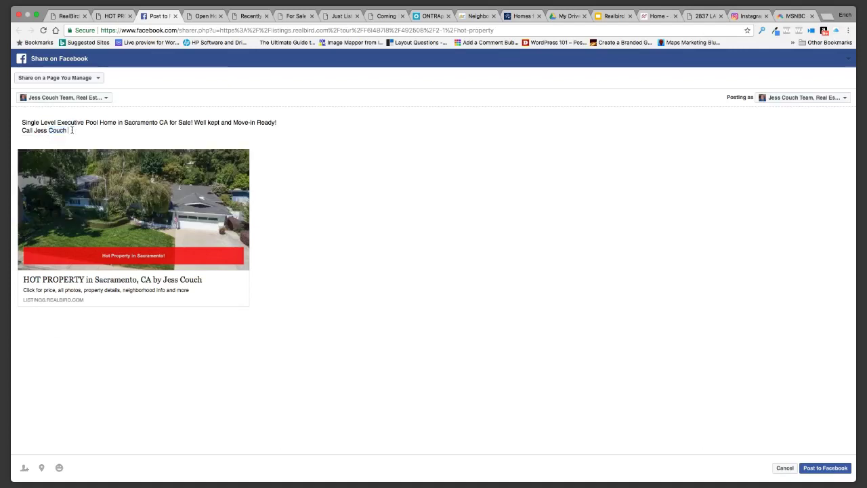
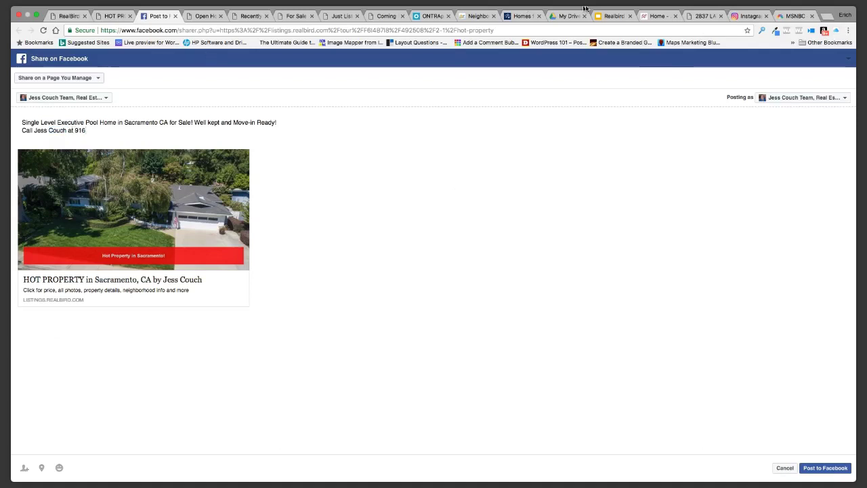
left_click(703, 16)
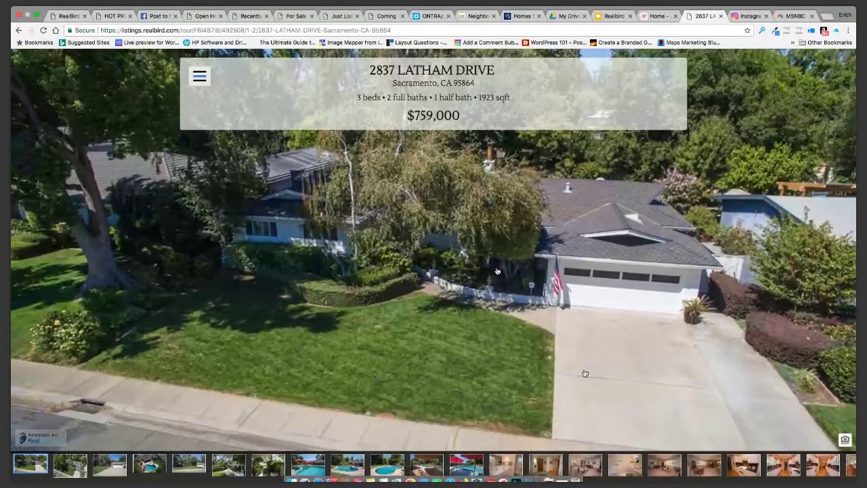
left_click(297, 16)
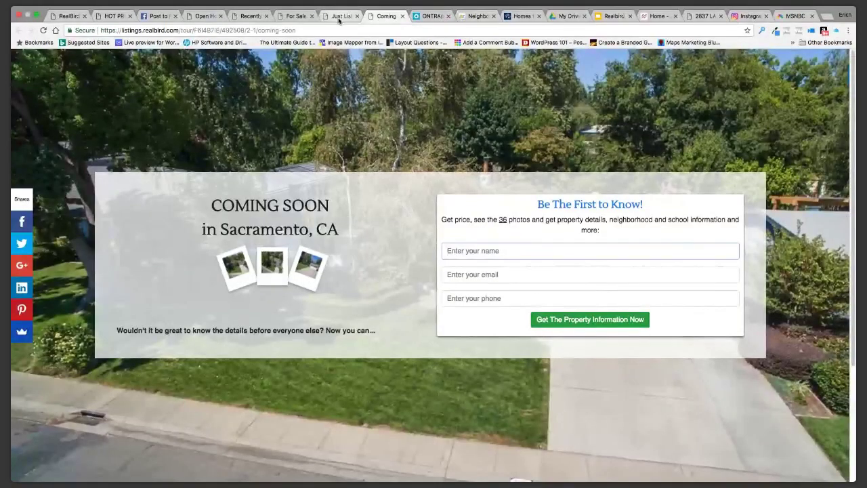
left_click(339, 17)
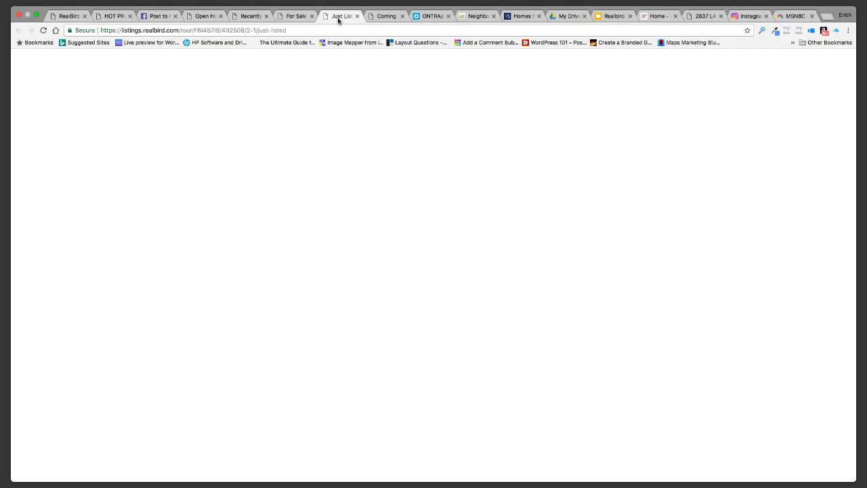
key("super+4")
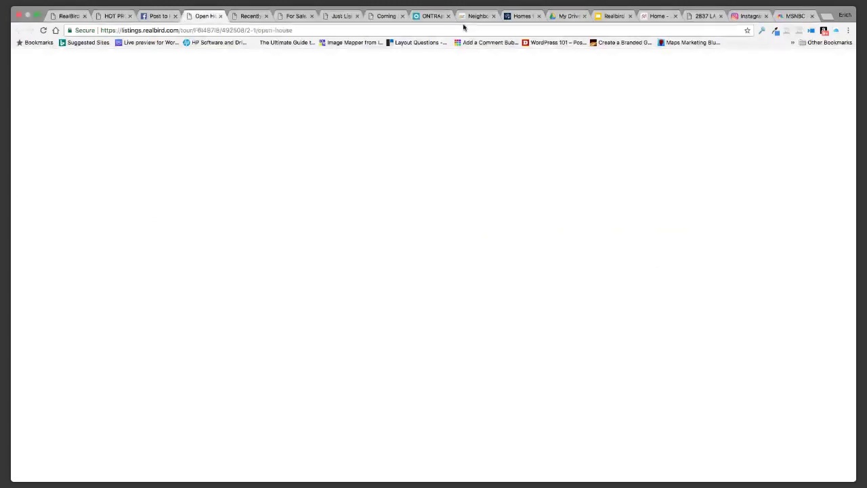
key("ctrl+Tab")
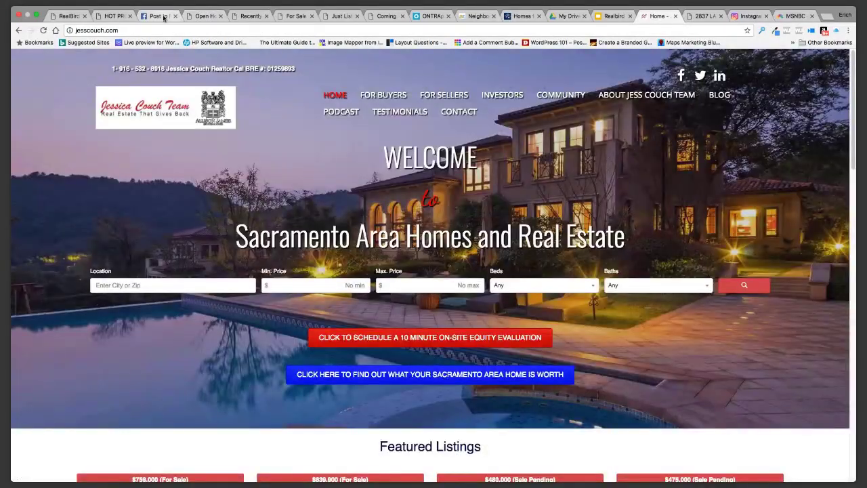
left_click(161, 16)
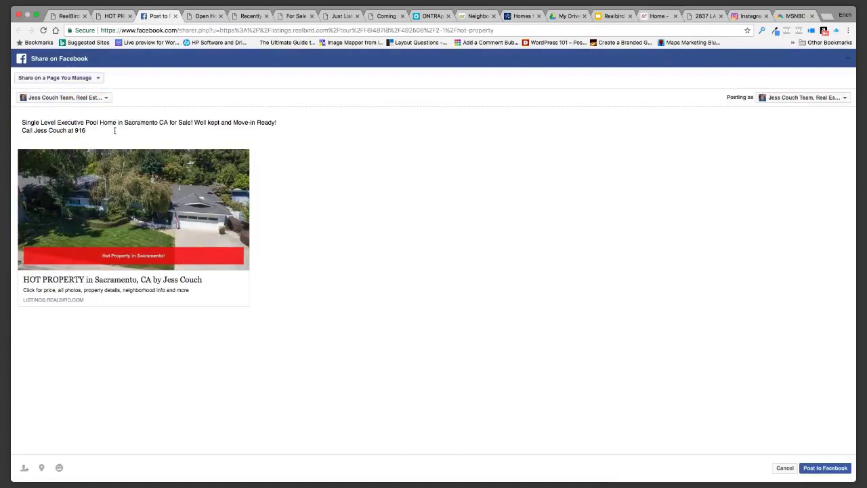
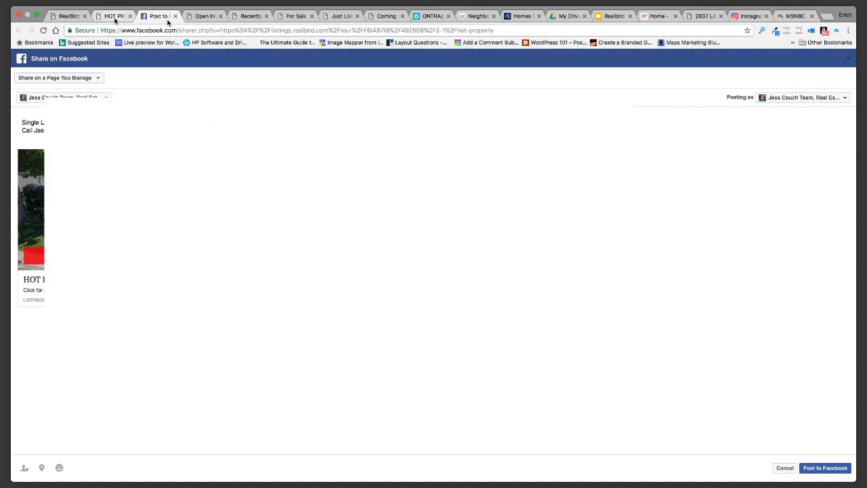
Finish typing the agent's phone number, checking the property tour tab along the way
left_click(700, 16)
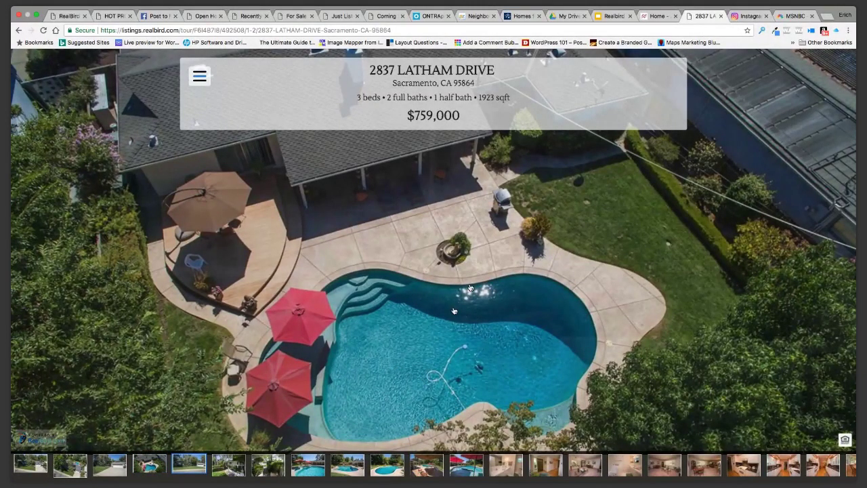
left_click(158, 15)
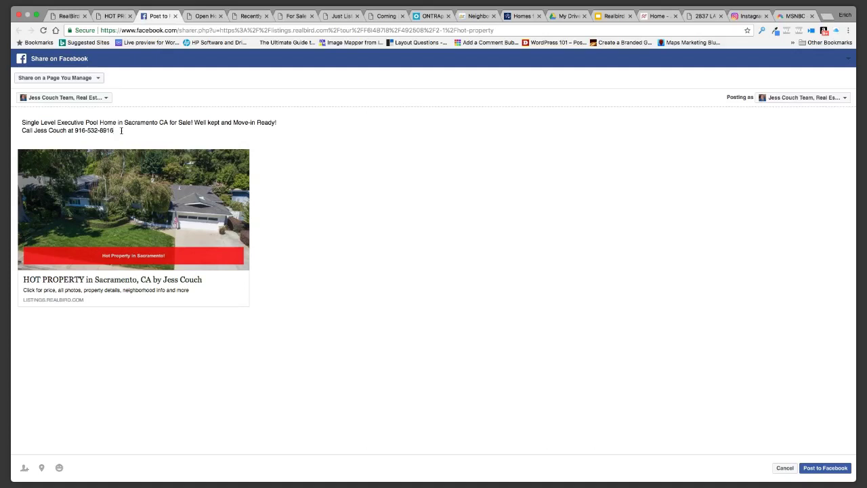
Add 'to view this home. #SacramentoPoolHome', fix the hashtag spelling, and publish the post
type("to view this")
type("home.")
type("#Sacramento PoolHome")
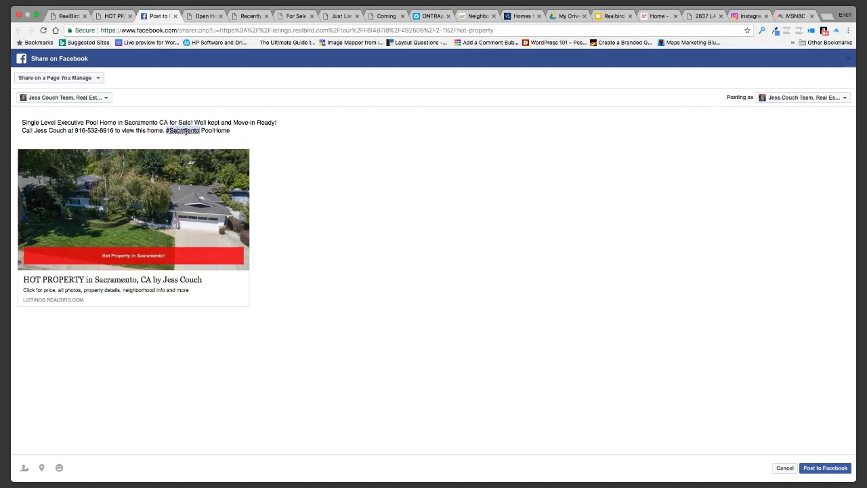
left_click(180, 130)
type("a")
left_click(187, 130)
key("BackSpace")
key("BackSpace")
type("ra")
key("BackSpace")
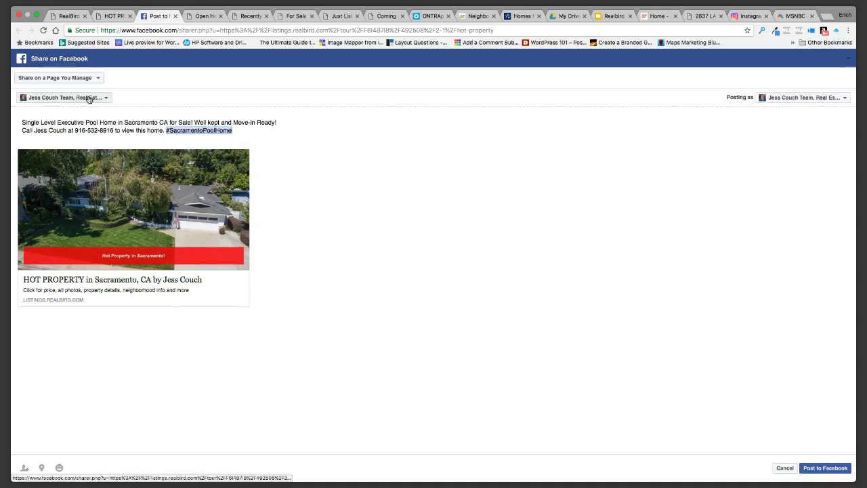
left_click(827, 467)
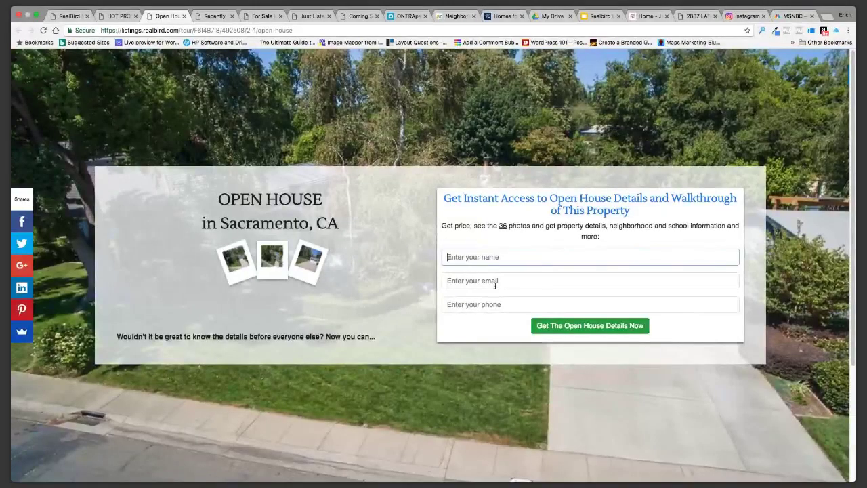
Open a new Chrome tab and go to facebook.com
left_click(827, 17)
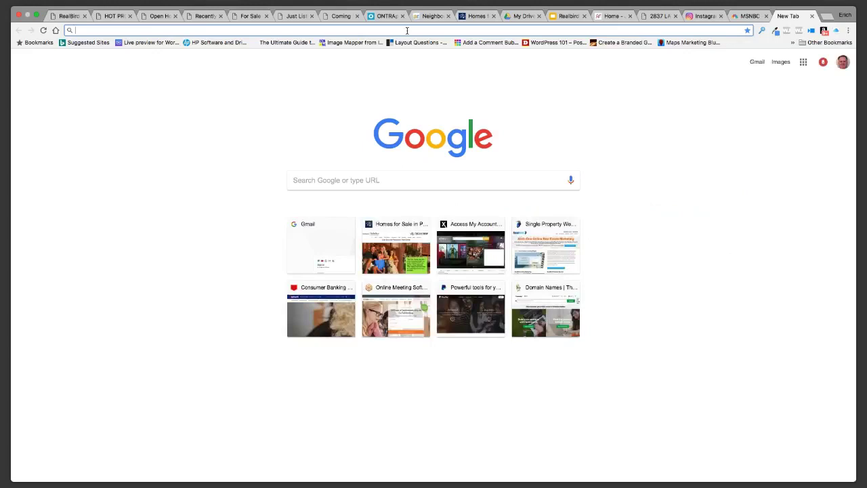
type("facebook")
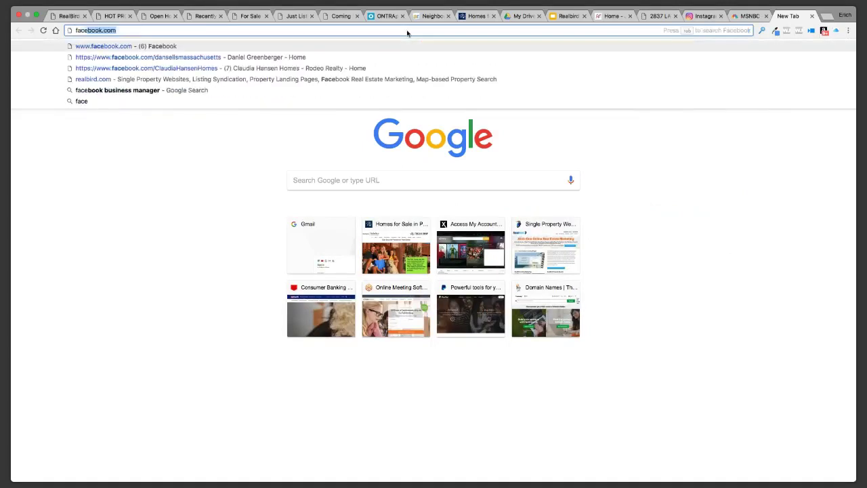
type(".com")
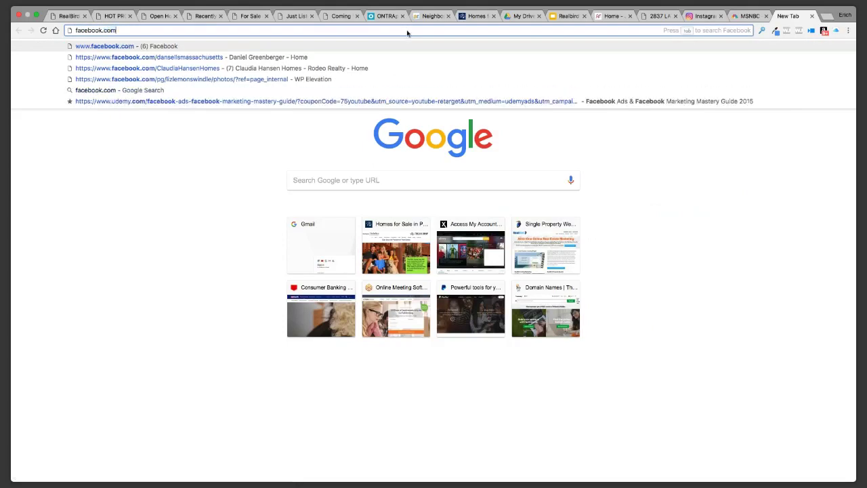
key("Return")
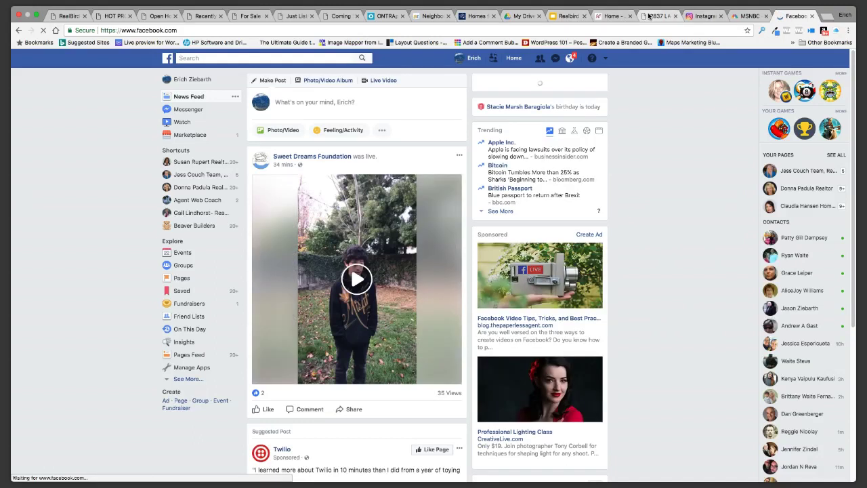
Copy the ActiveRain article's web address from the address bar
left_click(432, 15)
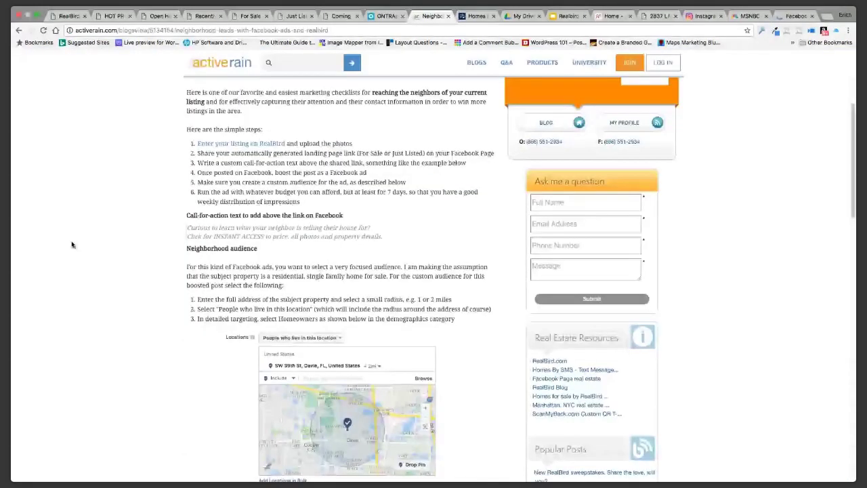
scroll(74, 244, "up", 8)
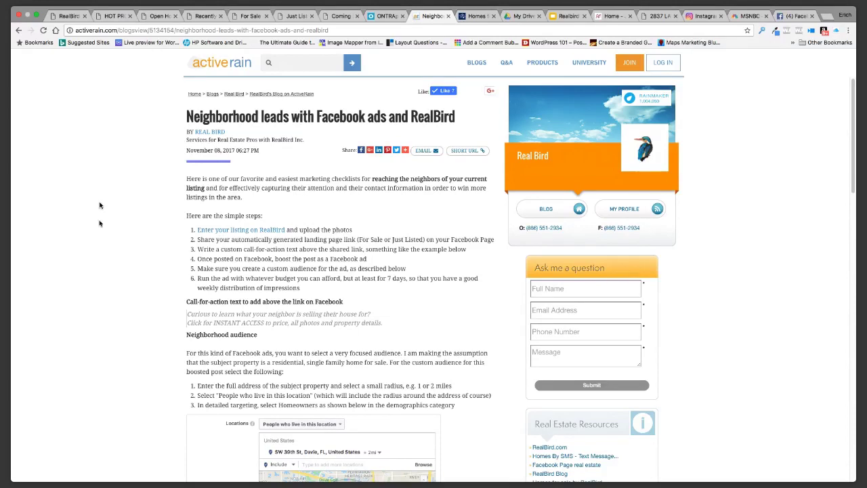
left_click(230, 30)
right_click(230, 30)
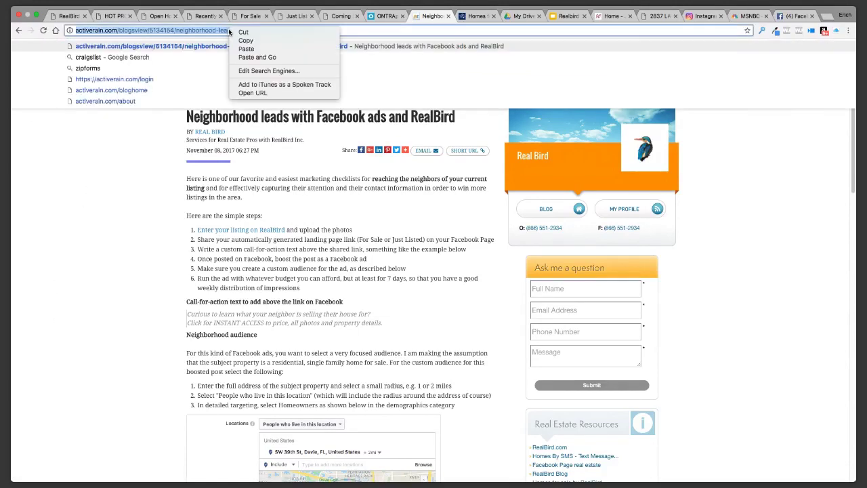
left_click(181, 60)
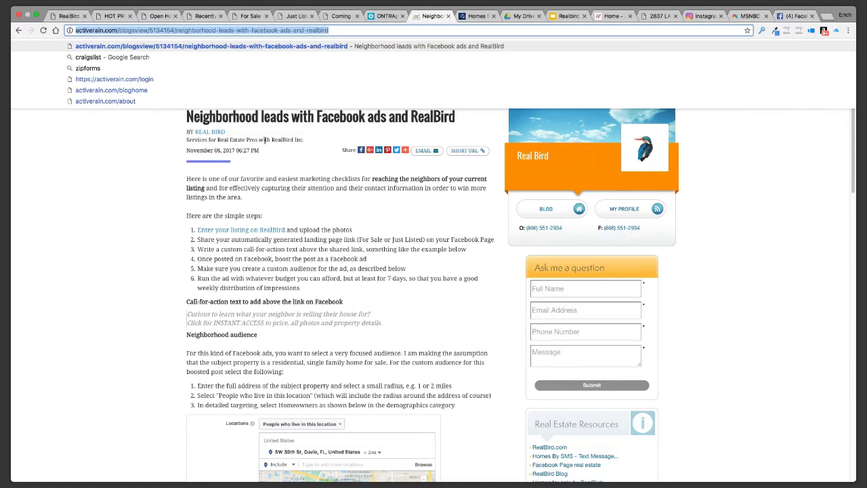
Read the article's neighborhood audience targeting screenshot, then move to the Facebook news feed
left_click(128, 178)
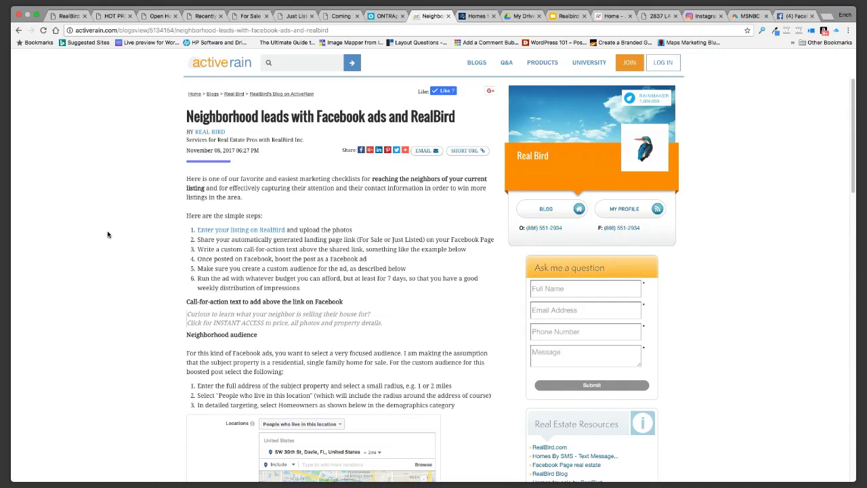
scroll(107, 235, "down", 3)
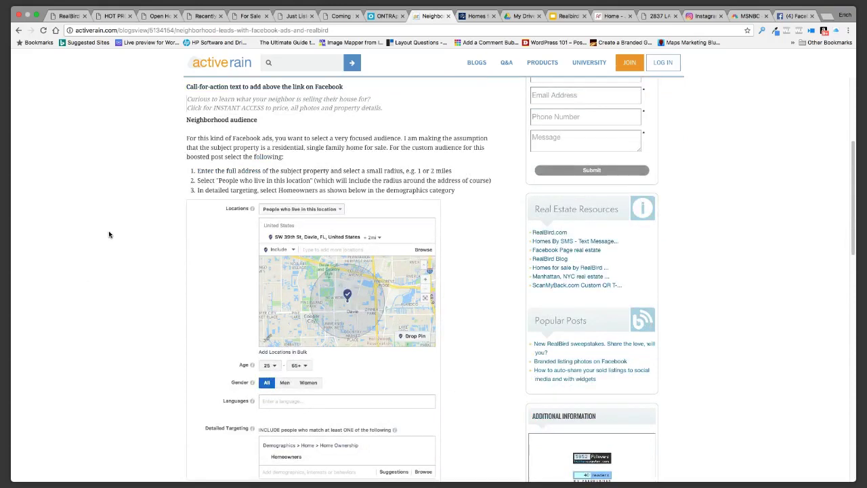
scroll(111, 235, "down", 1)
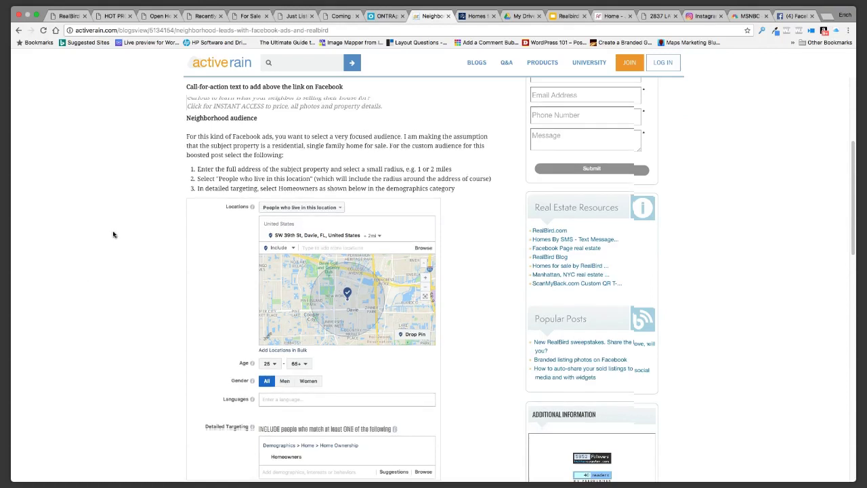
scroll(113, 234, "up", 3)
left_click(797, 15)
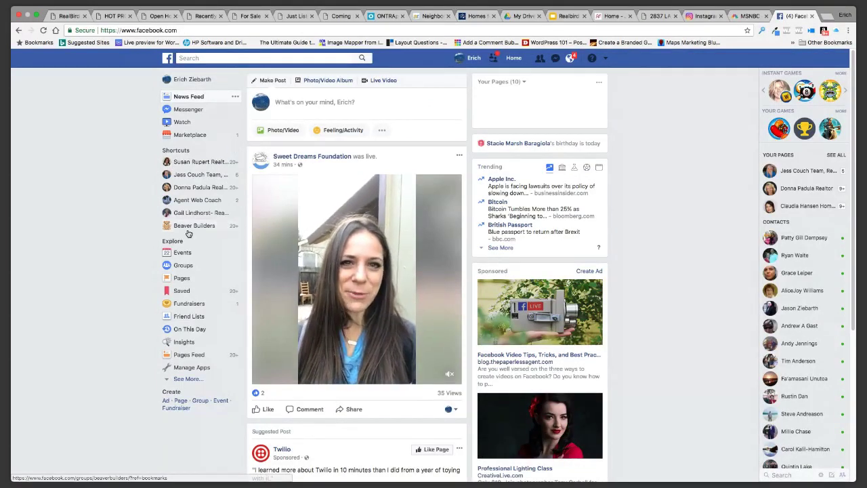
left_click(181, 174)
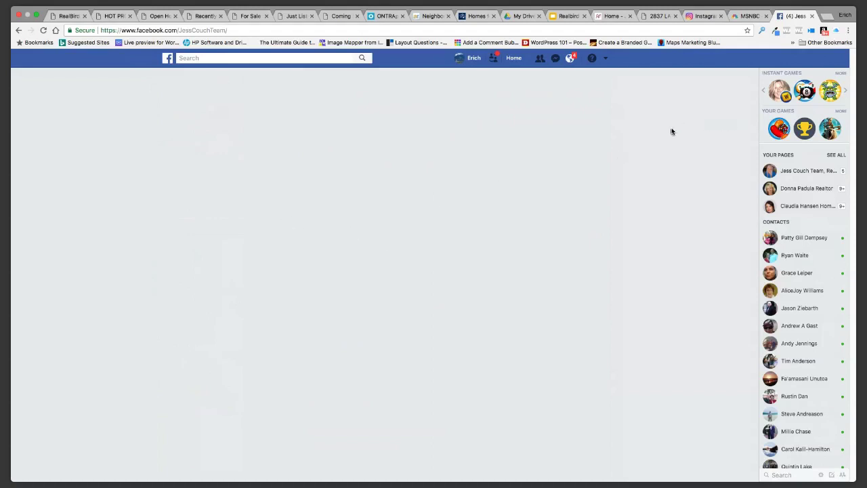
left_click(168, 59)
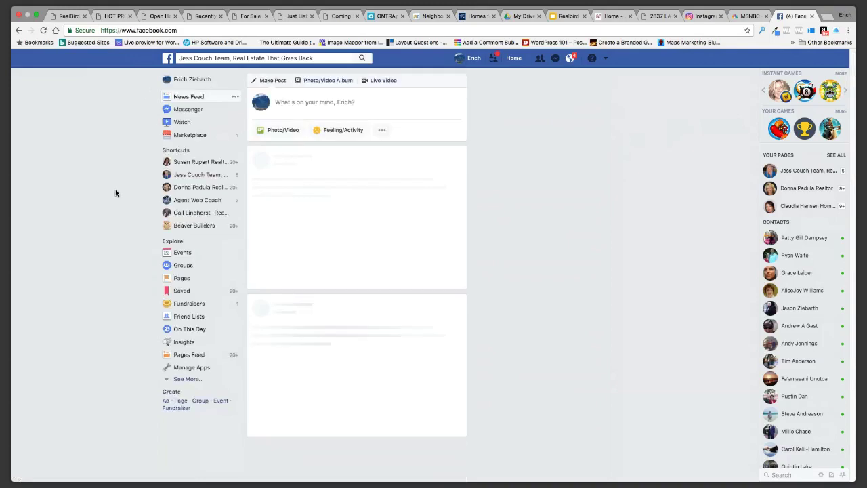
left_click(200, 176)
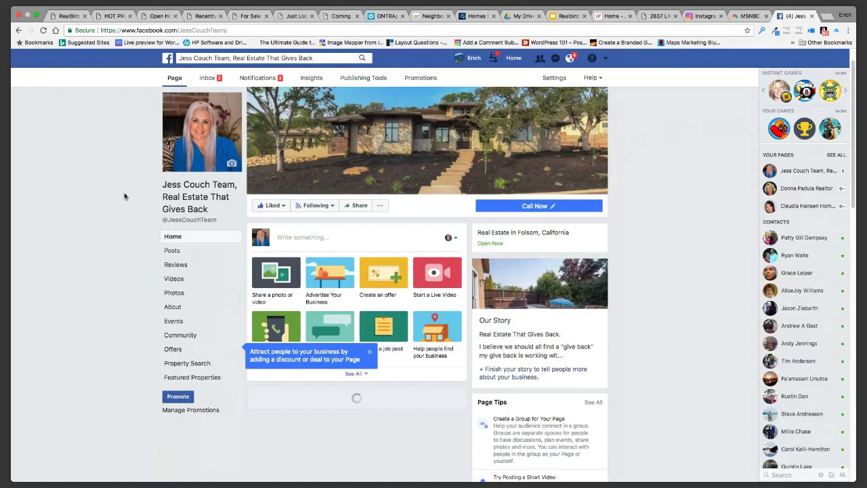
Open the HOT PROPERTY post's RealBird landing page, then return to the team page
scroll(124, 196, "down", 2)
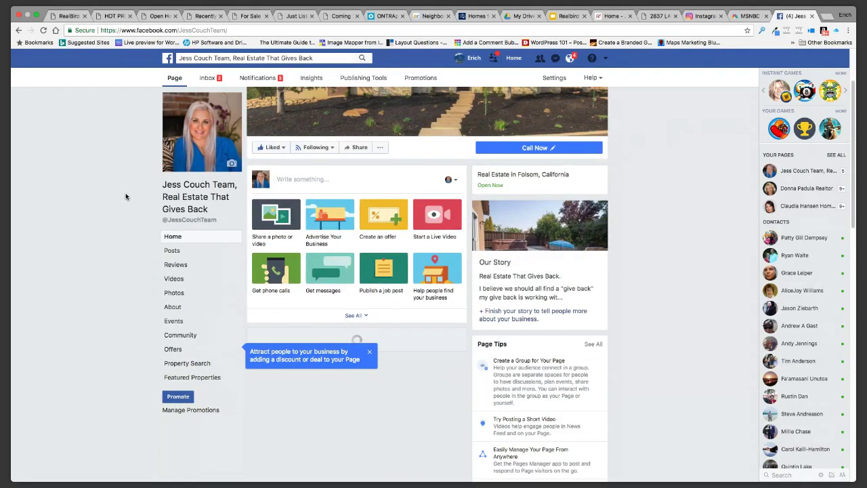
scroll(81, 291, "down", 10)
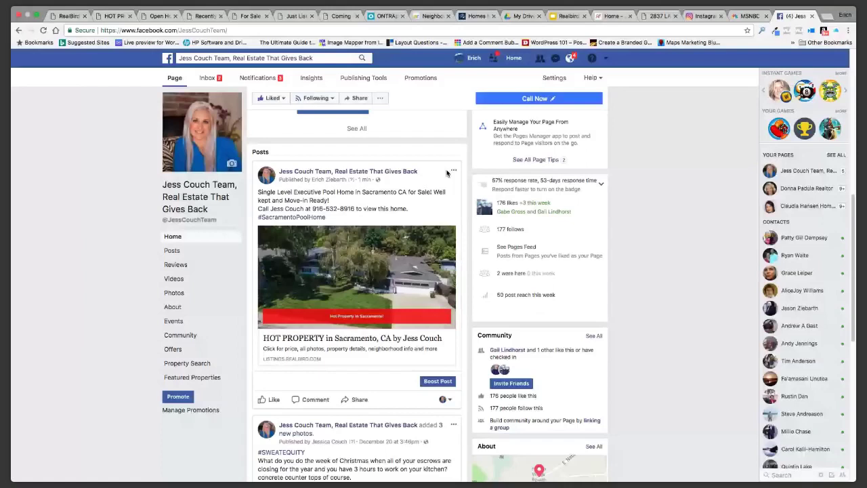
left_click(304, 339)
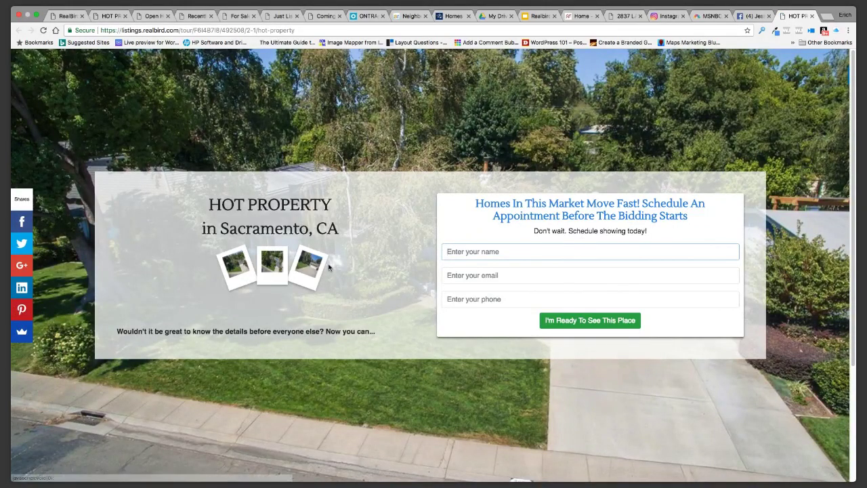
left_click(753, 15)
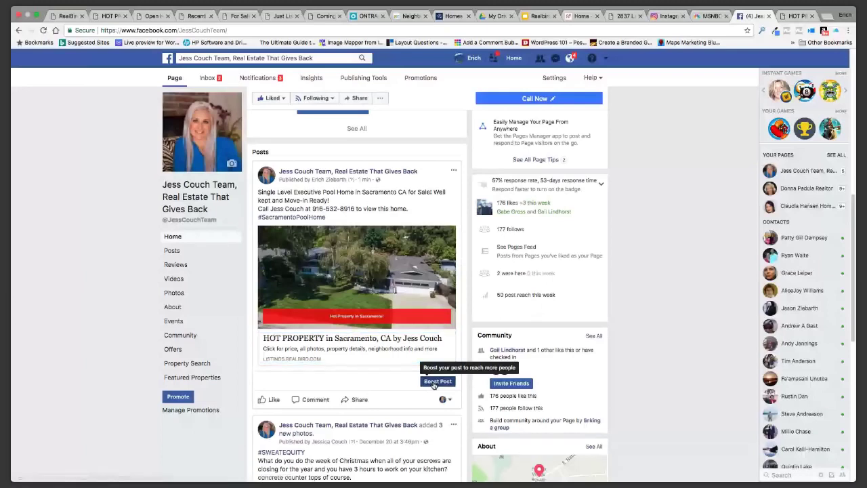
Start boosting the HOT PROPERTY post and set the audience's minimum age to 35
left_click(437, 381)
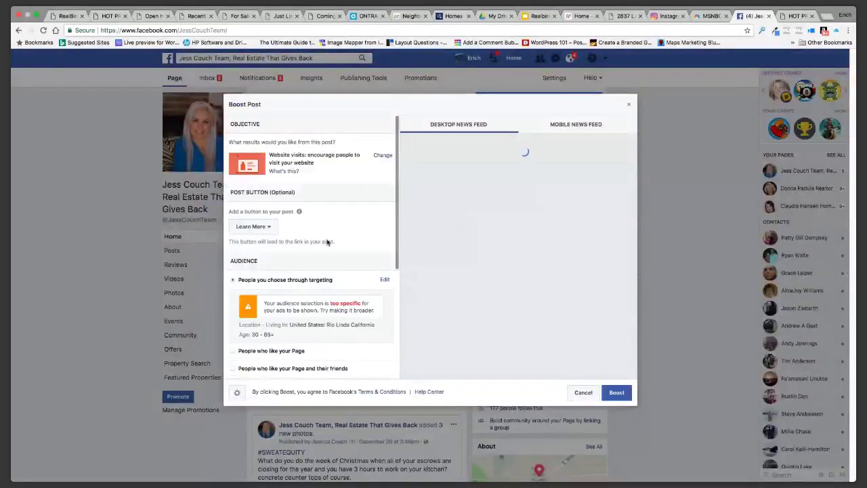
scroll(346, 265, "down", 1)
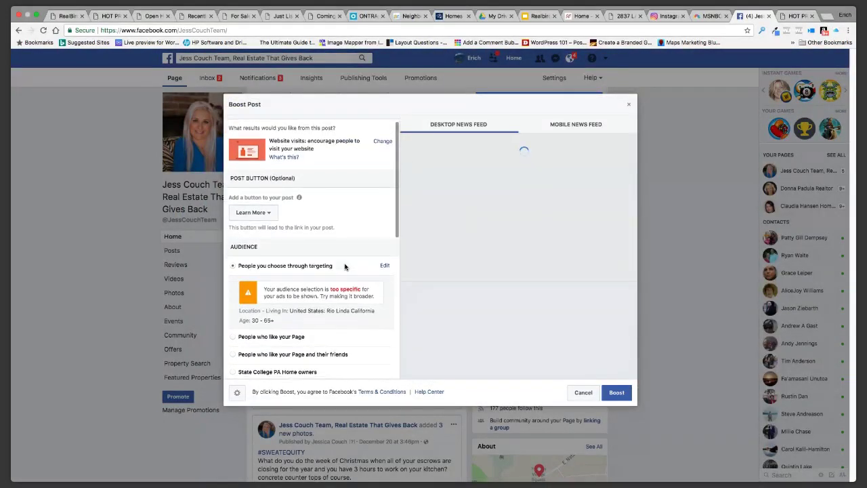
scroll(335, 328, "down", 5)
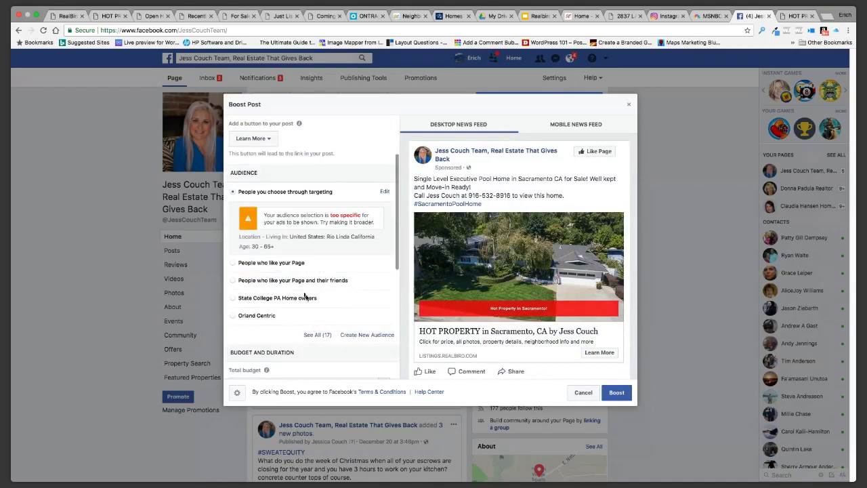
left_click(385, 194)
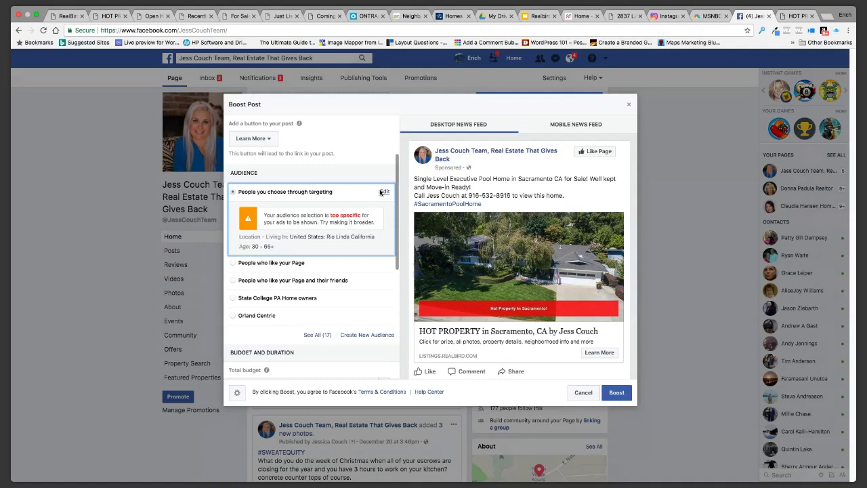
left_click(384, 192)
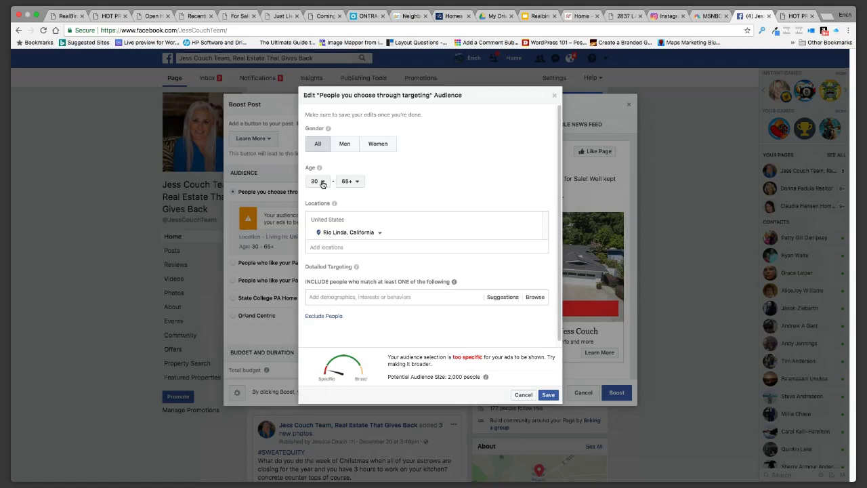
left_click(322, 183)
scroll(322, 297, "down", 2)
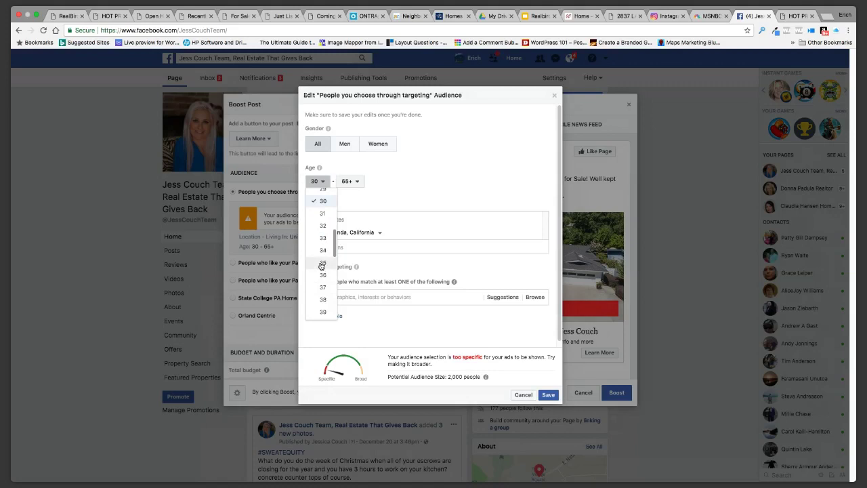
left_click(322, 264)
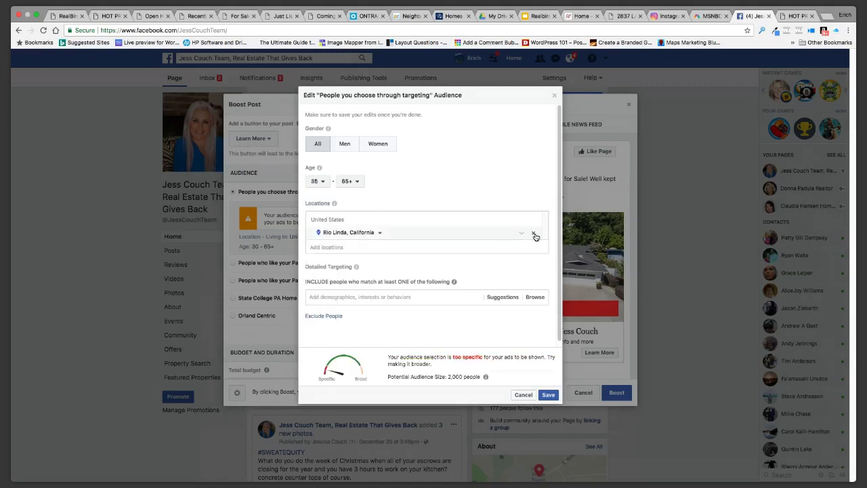
Replace Rio Linda with Sacramento, California as the audience location
left_click(533, 234)
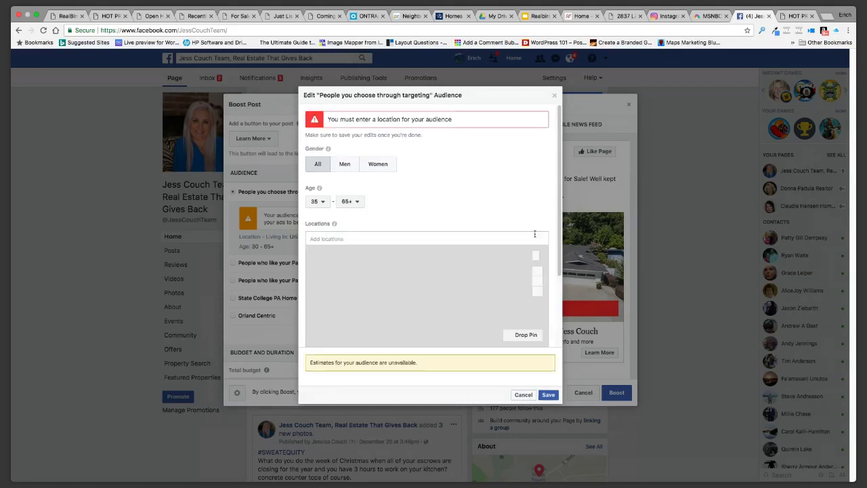
left_click(336, 239)
type("Sac")
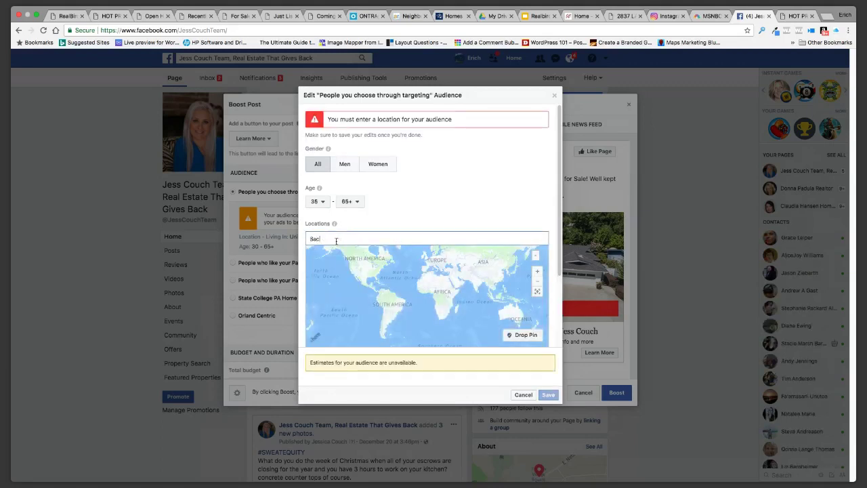
type("rmento")
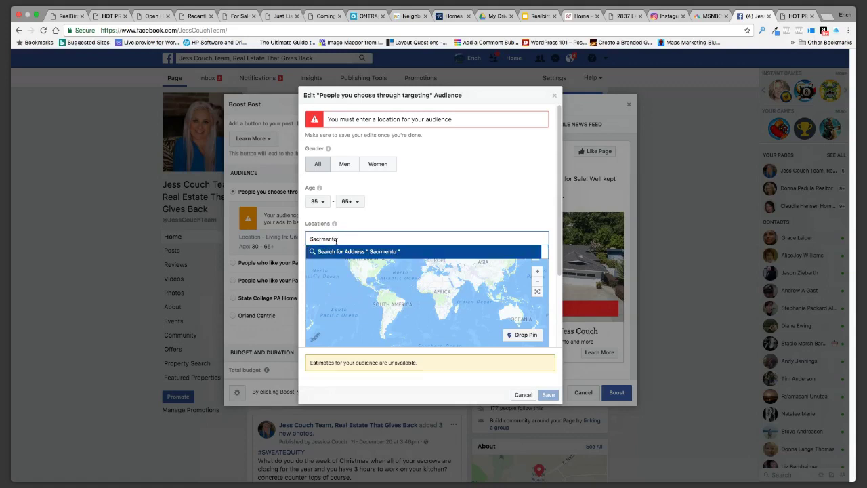
double_click(322, 241)
type("Sacramento")
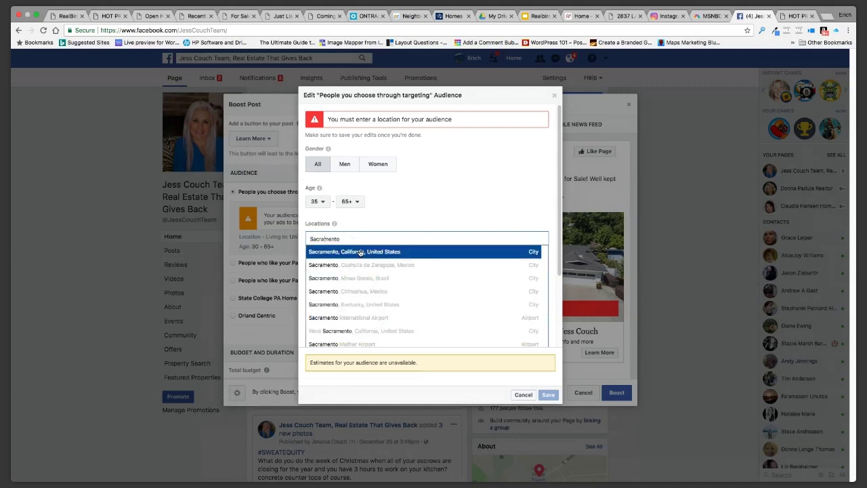
left_click(361, 252)
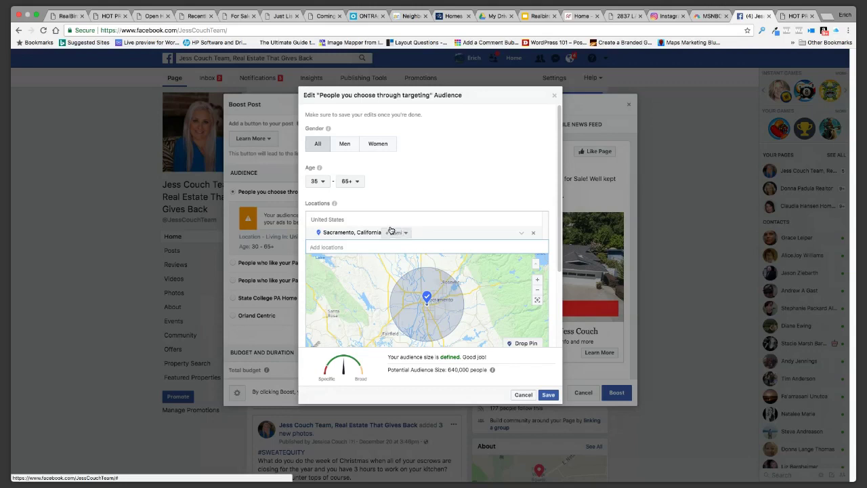
Set the radius around Sacramento to 10 miles
left_click(403, 234)
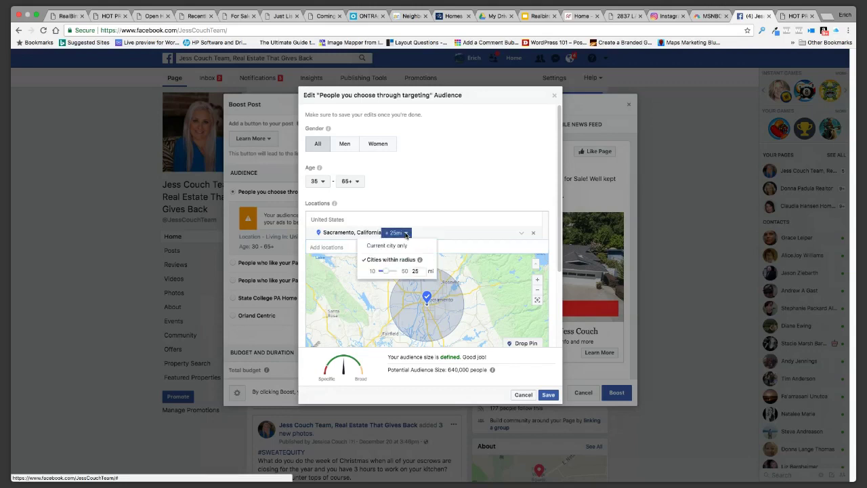
left_click_drag(385, 272, 381, 273)
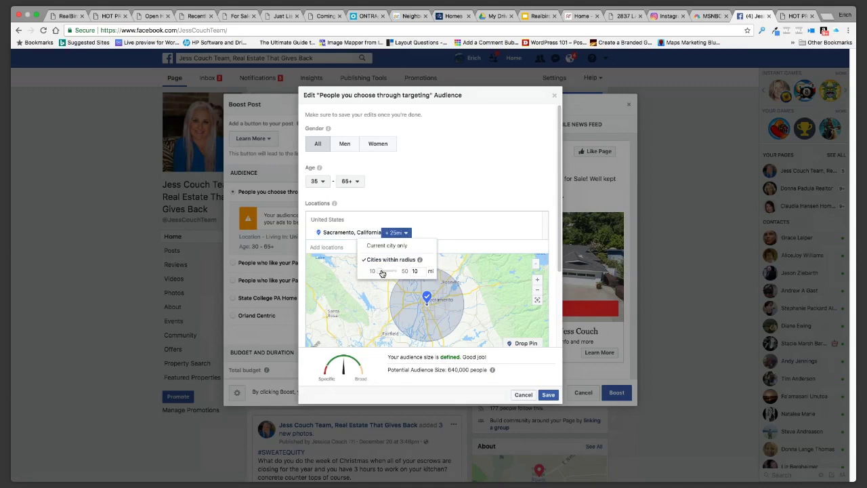
left_click(448, 234)
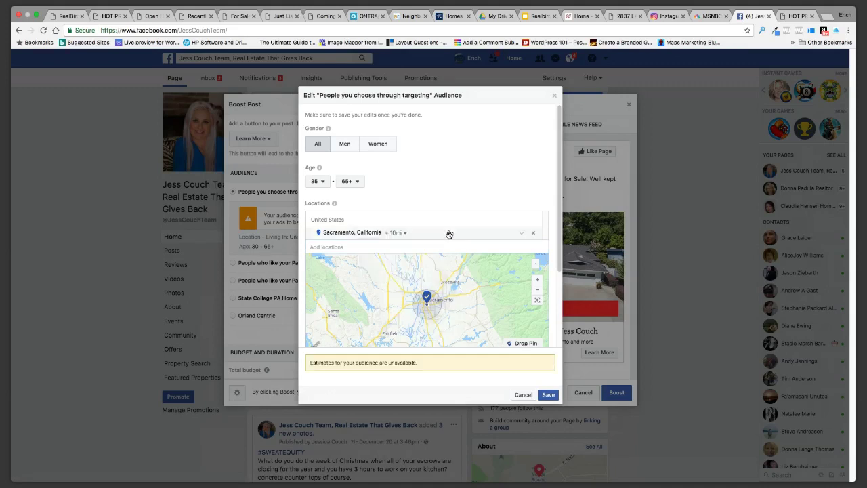
left_click(405, 233)
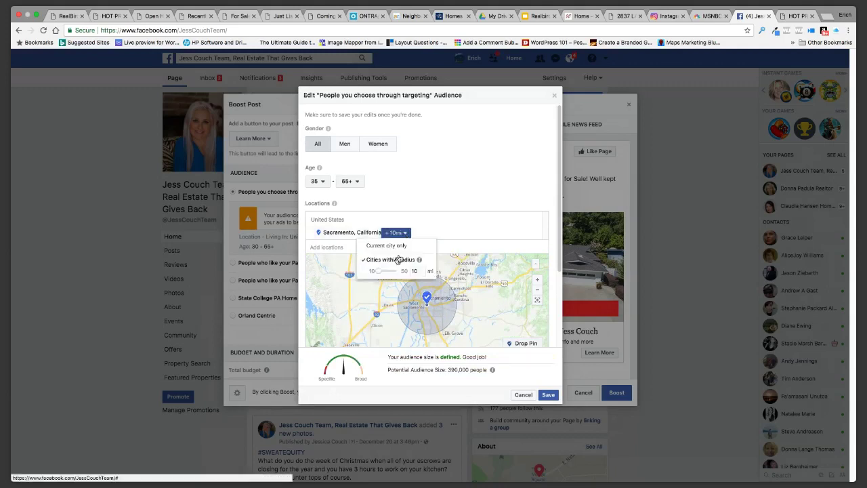
left_click(428, 210)
scroll(429, 210, "down", 3)
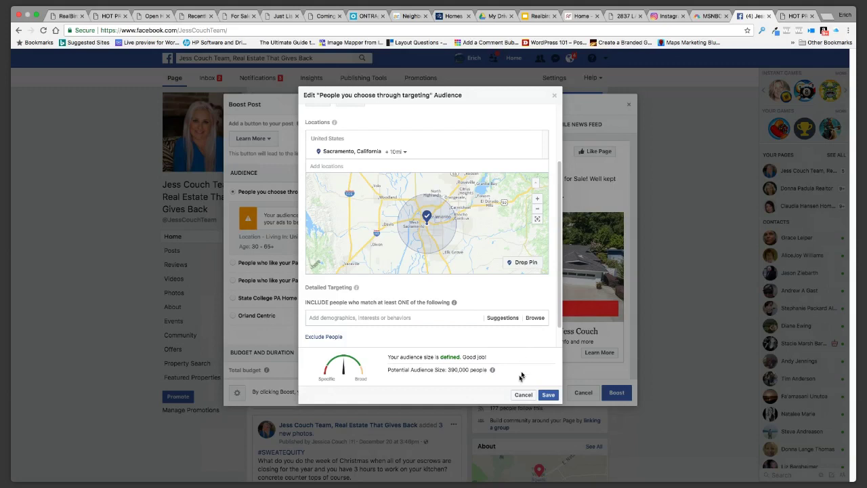
Add Likely to move to the audience's detailed targeting
left_click(380, 318)
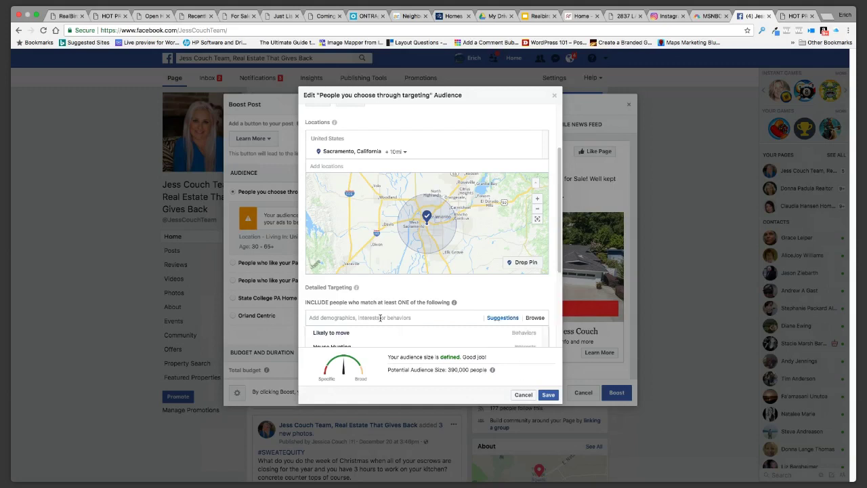
scroll(454, 332, "up", 1)
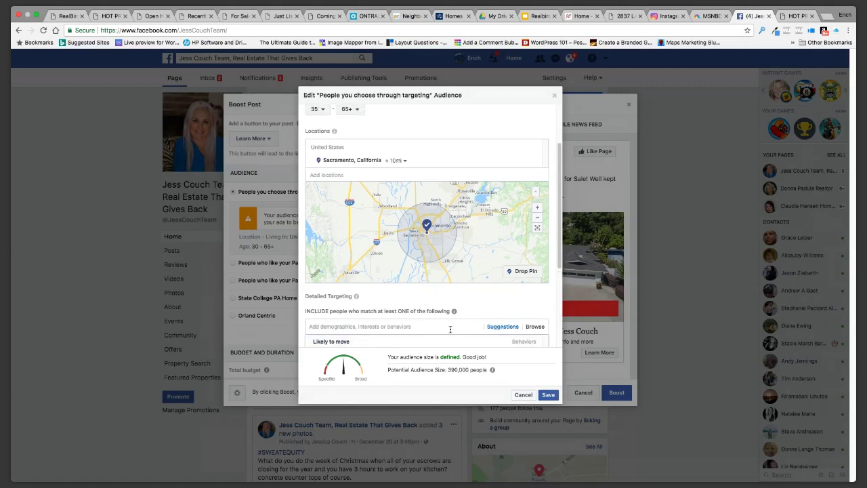
scroll(452, 332, "up", 1)
mouse_move(451, 331)
scroll(450, 331, "down", 2)
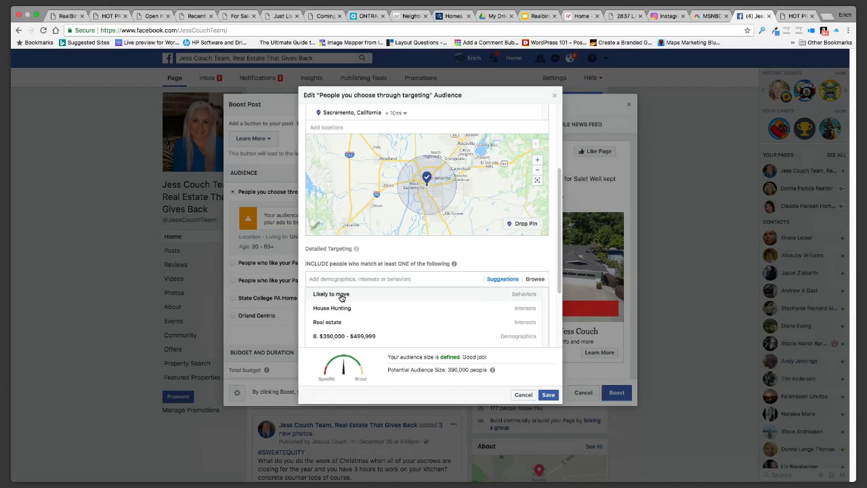
left_click(429, 198)
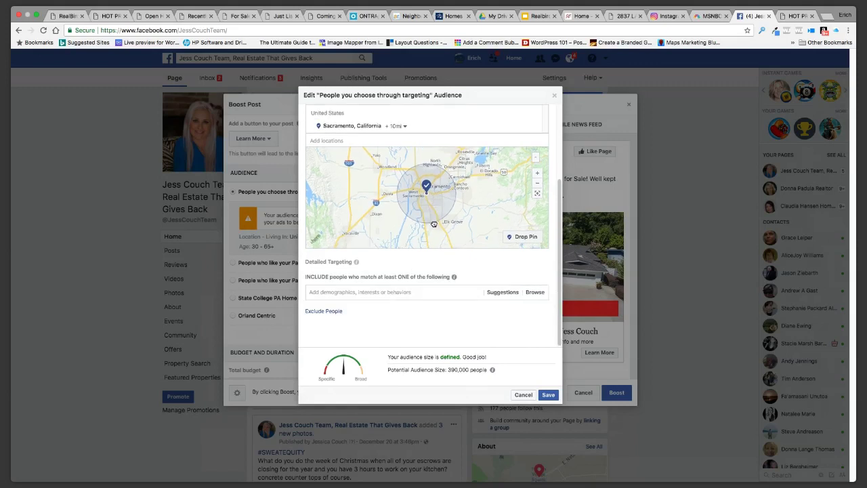
right_click(360, 294)
left_click(347, 298)
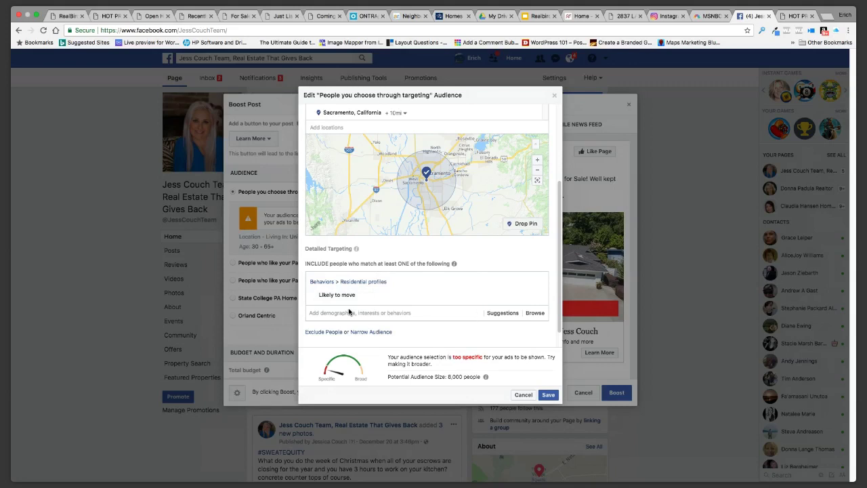
Add House Hunting and Zillow interests, then save the 51,000-person audience
left_click(351, 312)
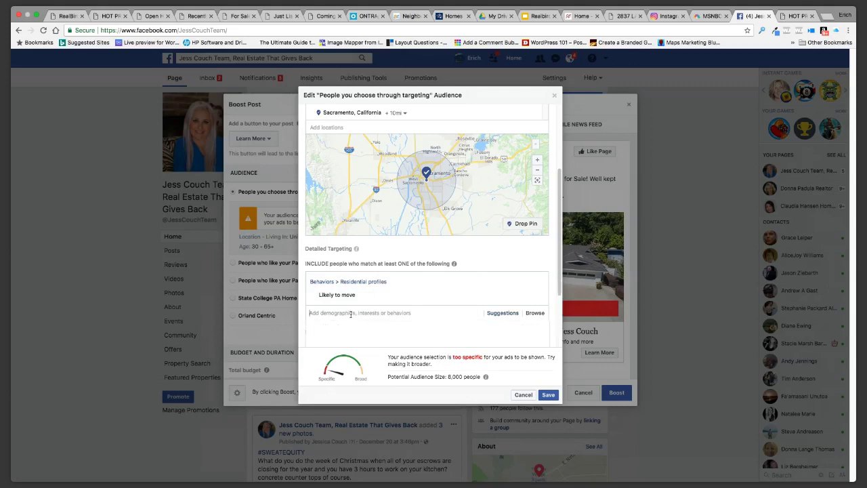
scroll(359, 313, "up", 2)
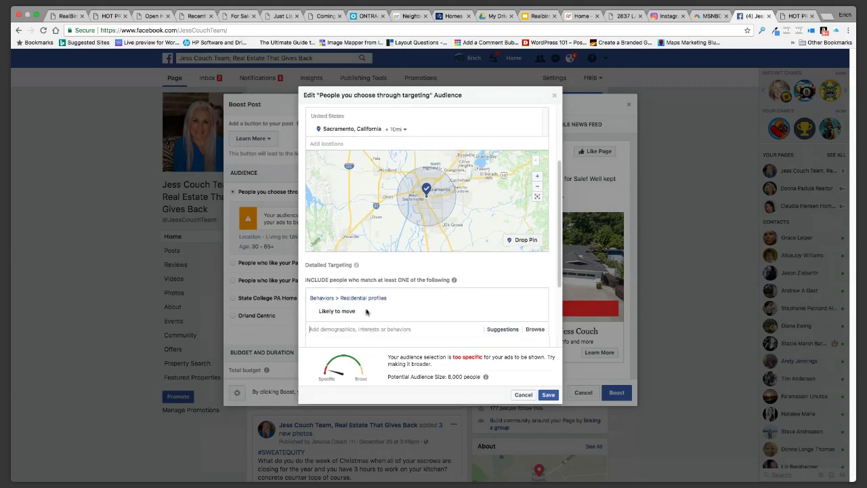
scroll(366, 312, "down", 3)
left_click(353, 221)
type("house")
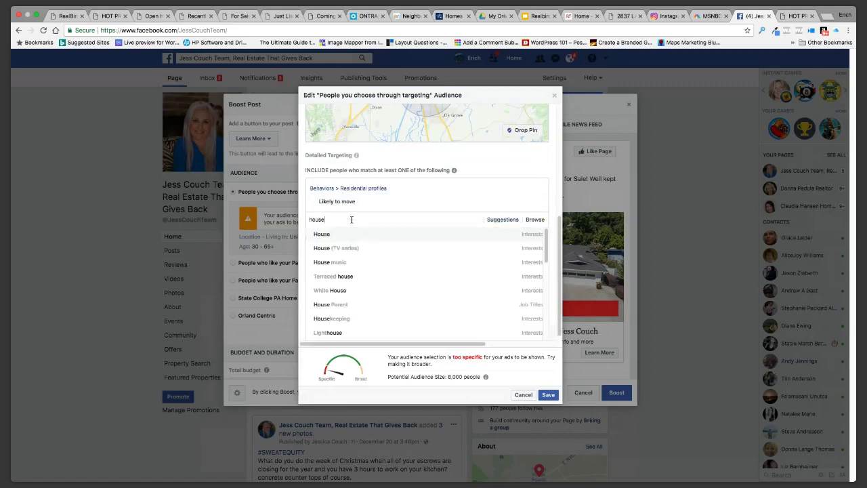
type(" hunting")
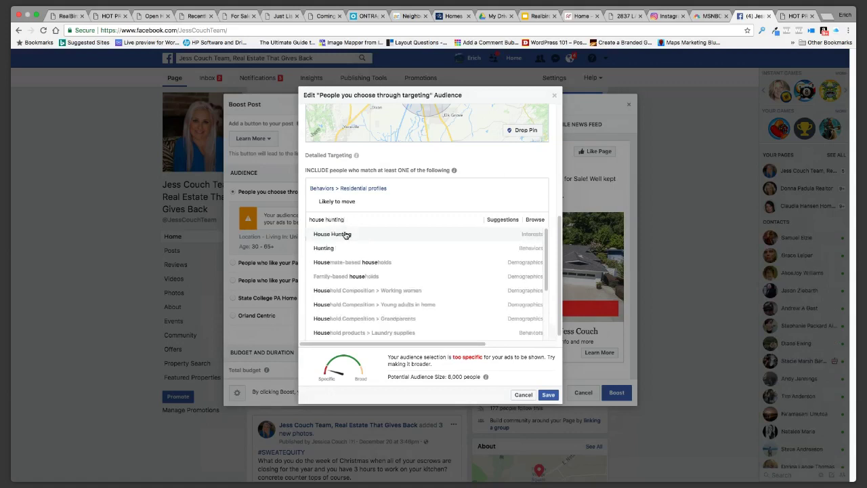
left_click(347, 234)
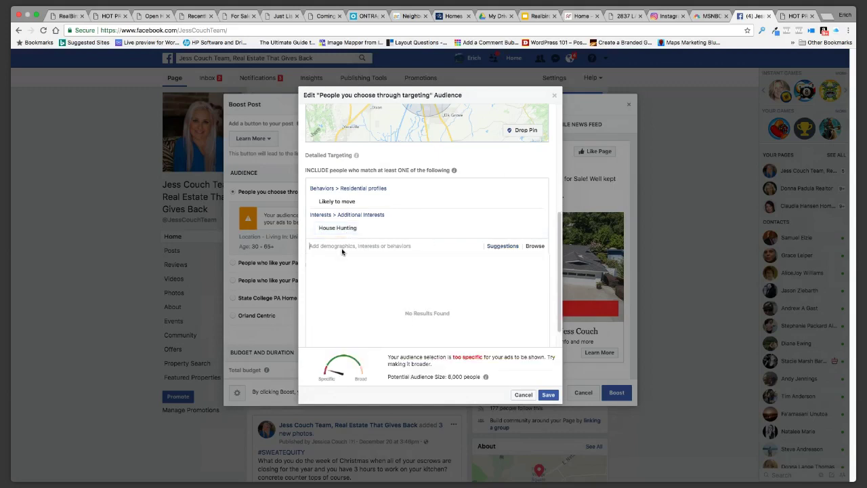
type("zillow")
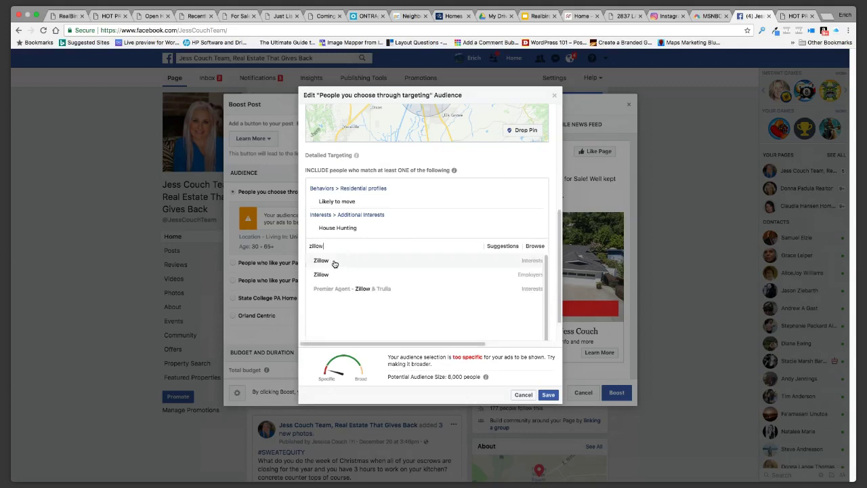
left_click(334, 262)
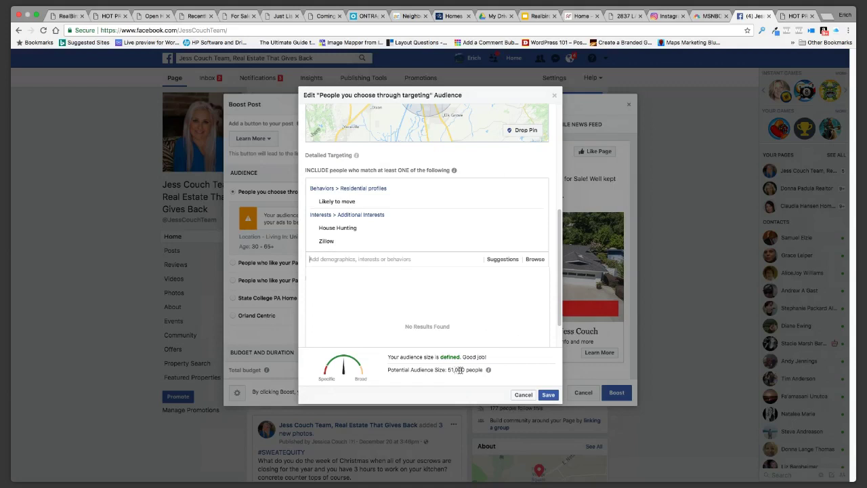
left_click(546, 396)
Run the boost for 7 days with a custom $40.00 total budget
scroll(342, 290, "down", 5)
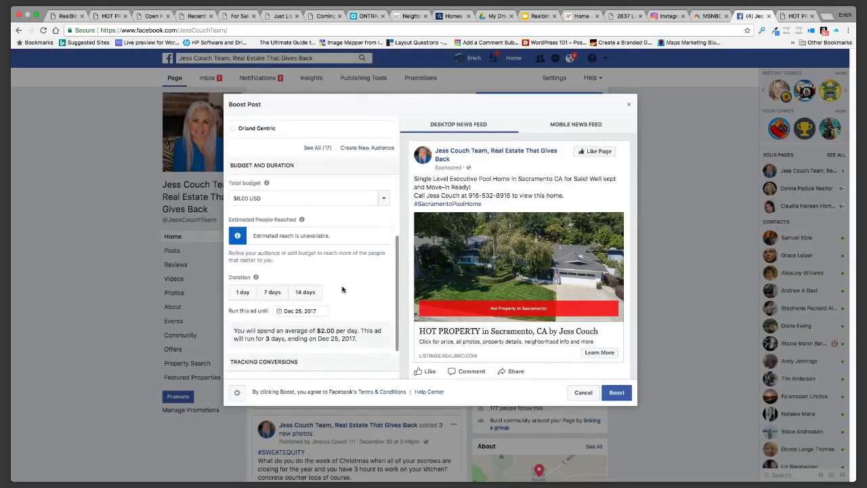
scroll(342, 289, "down", 2)
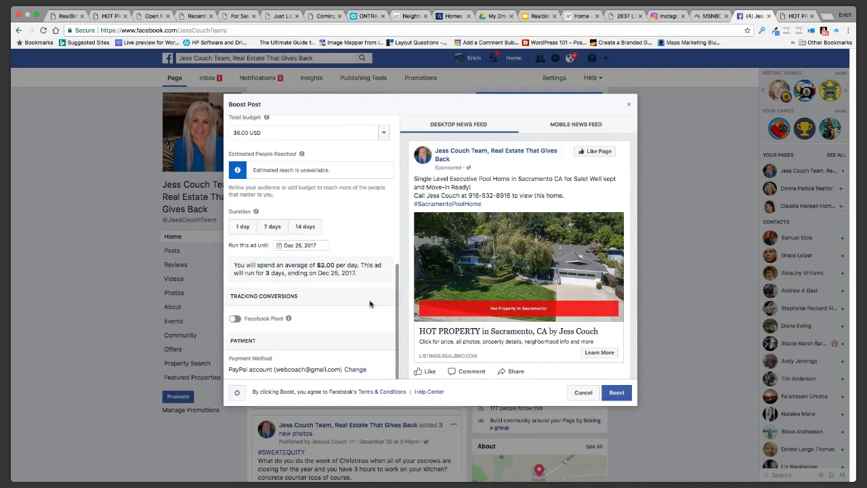
left_click(272, 226)
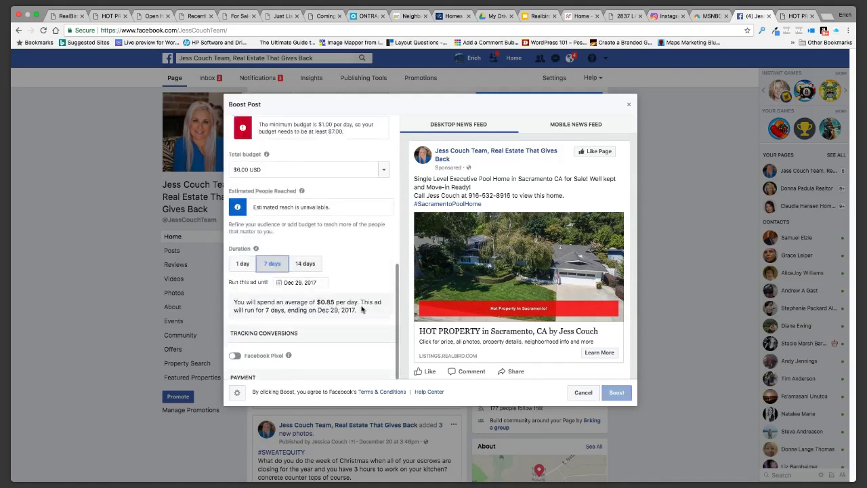
scroll(360, 309, "down", 1)
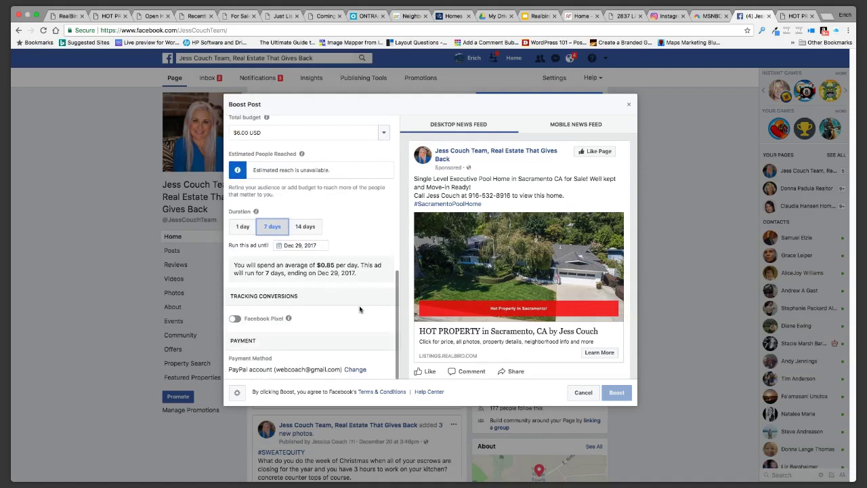
scroll(350, 310, "up", 2)
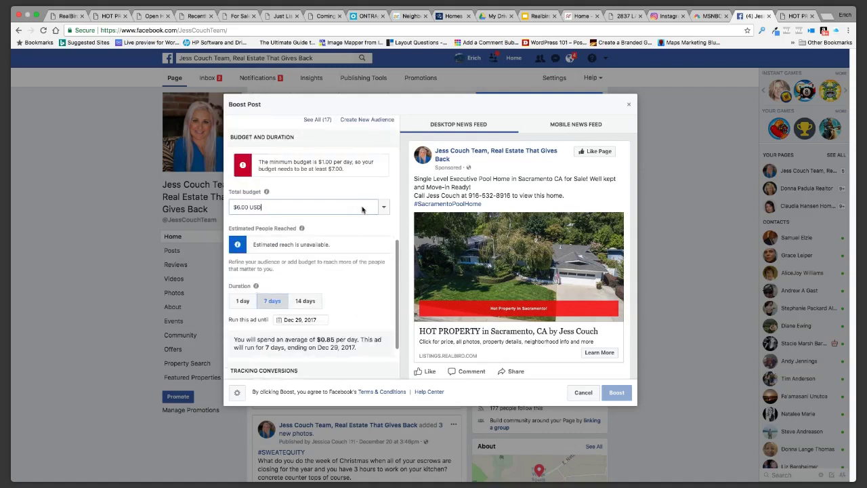
left_click(382, 208)
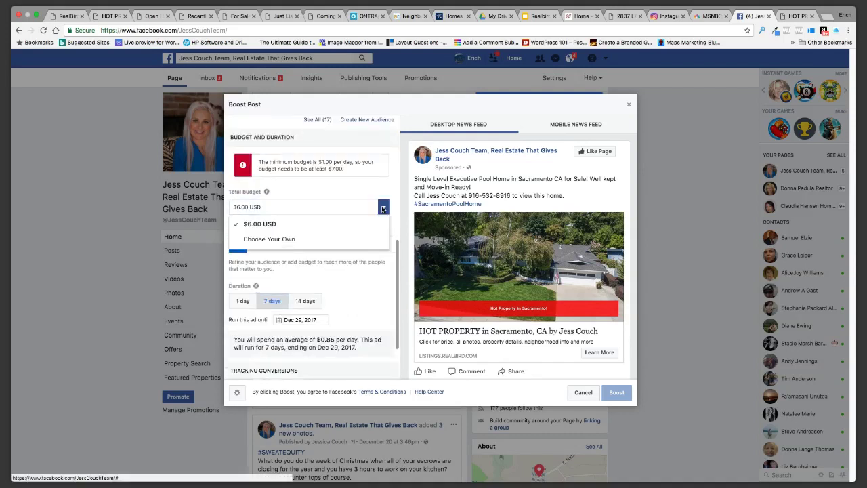
left_click(270, 238)
type("40")
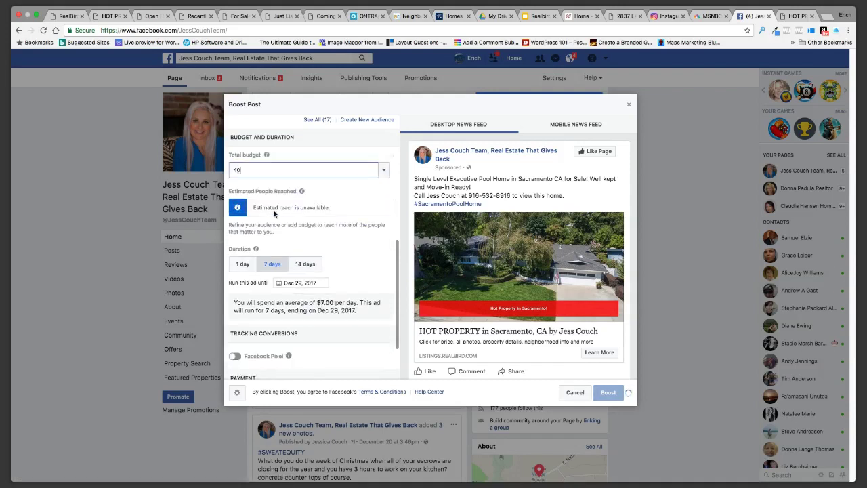
type(".00")
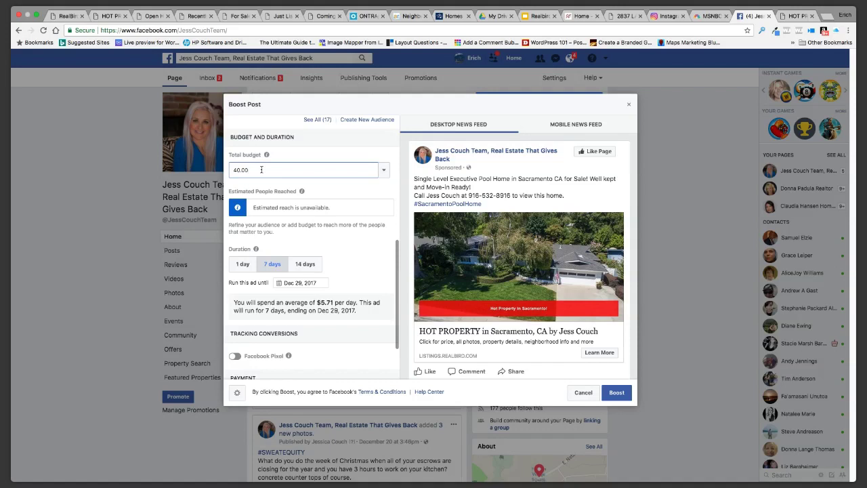
left_click(343, 258)
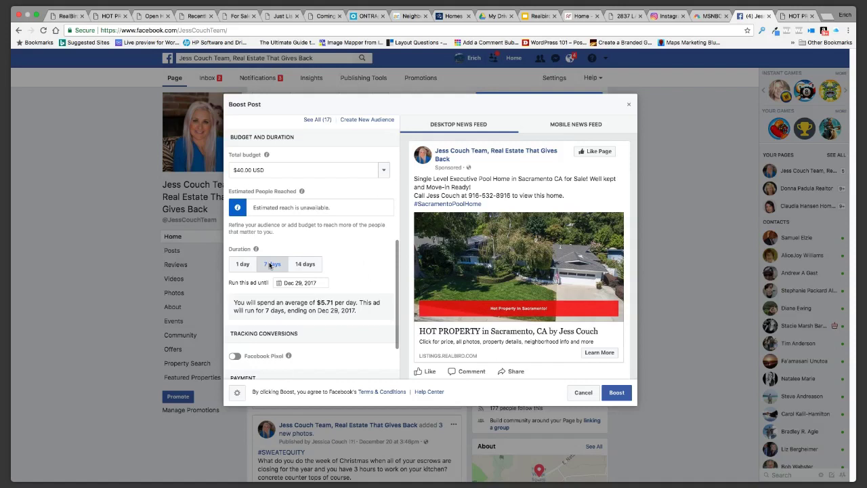
left_click(405, 16)
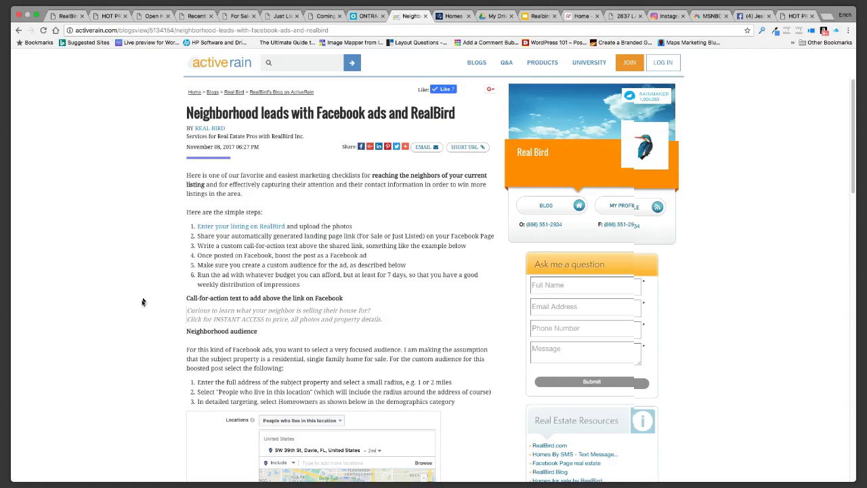
scroll(141, 291, "down", 10)
scroll(139, 284, "up", 1)
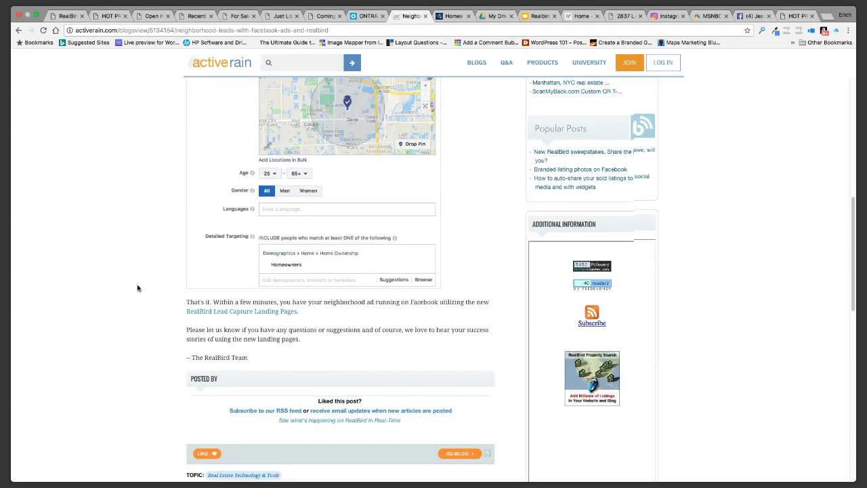
scroll(137, 287, "up", 5)
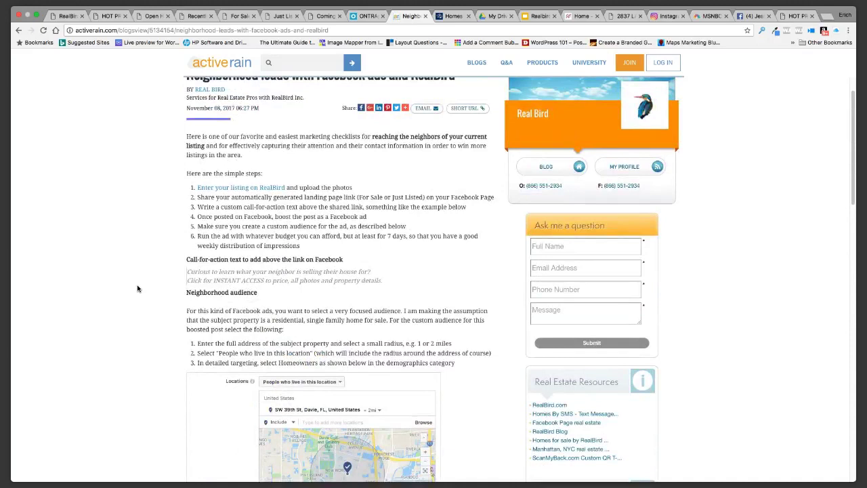
scroll(137, 288, "up", 1)
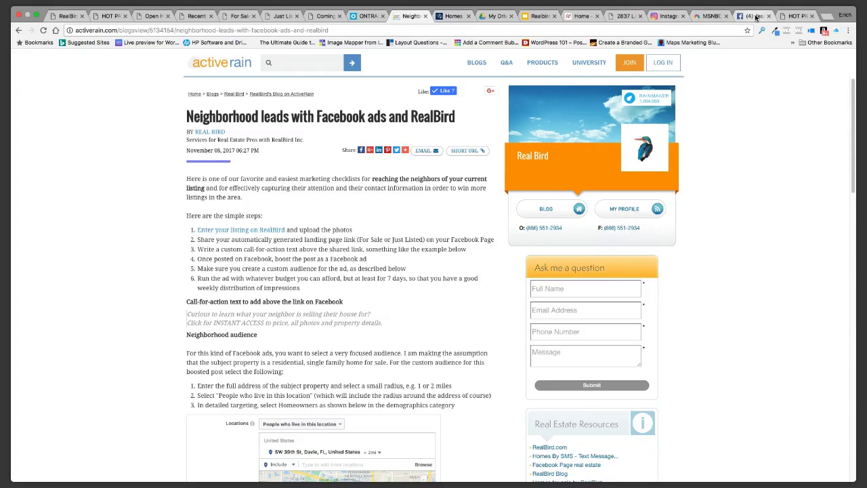
left_click(755, 17)
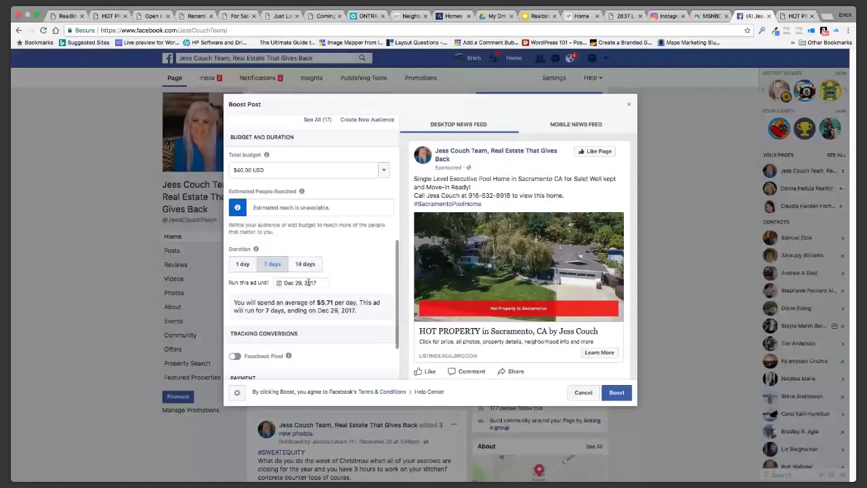
Turn on Facebook Pixel conversion tracking and open the pixel configuration help article
scroll(357, 275, "down", 2)
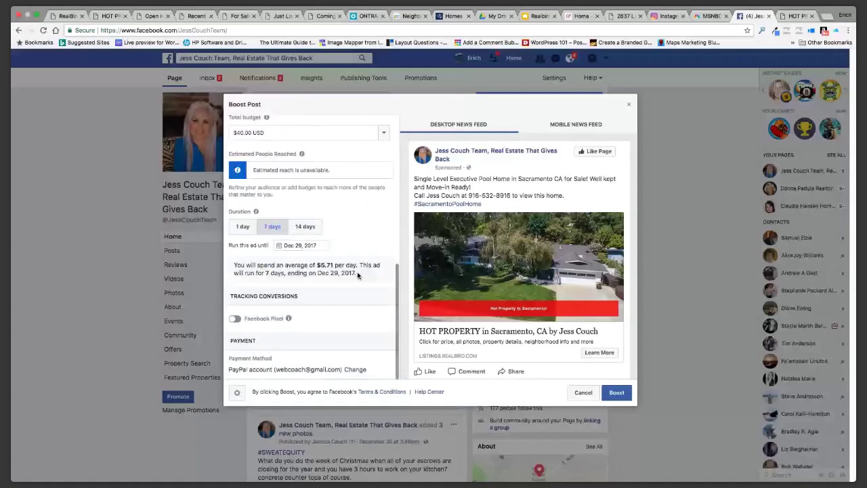
left_click(235, 318)
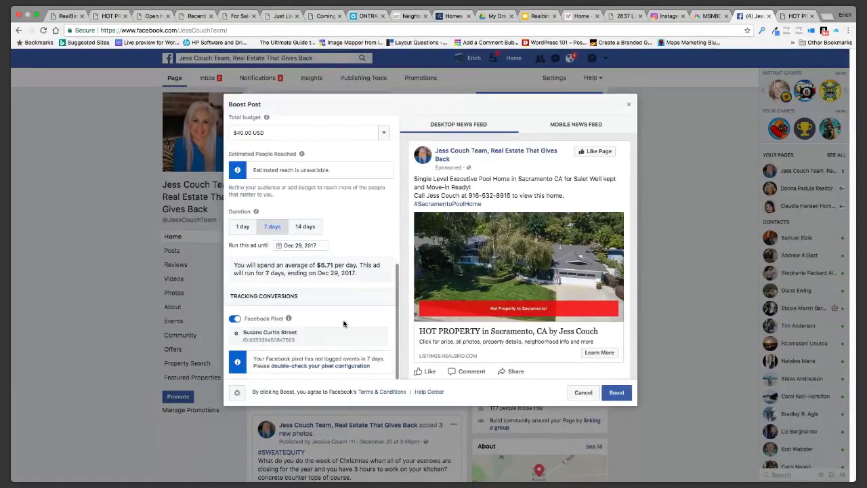
scroll(344, 324, "down", 2)
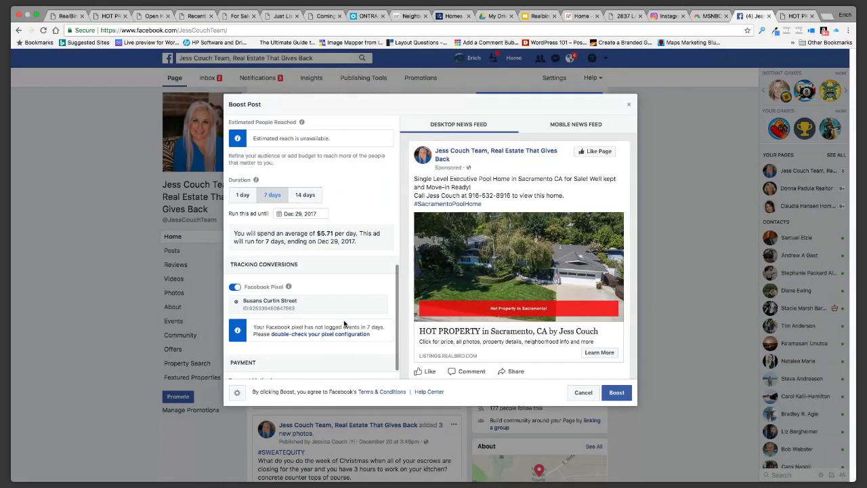
left_click(304, 336)
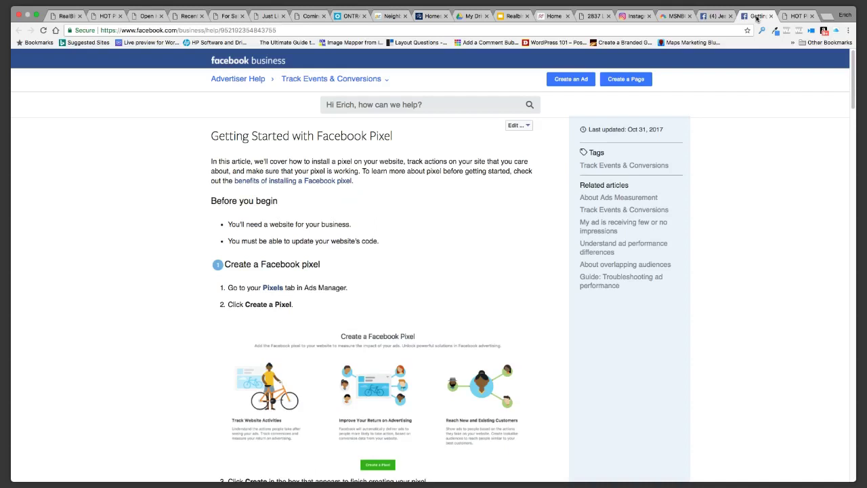
Back in Boost Post, review the Sacramento audience, $40.00 budget, 7-day run and PayPal payment
left_click(717, 17)
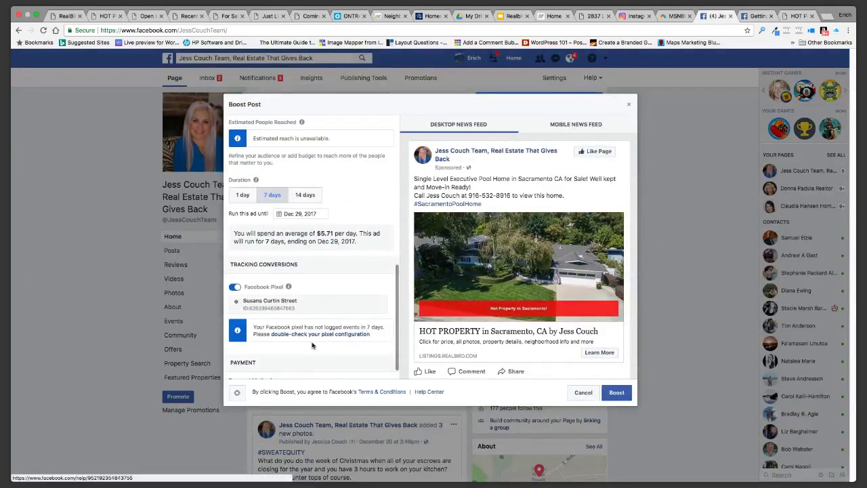
scroll(325, 319, "up", 5)
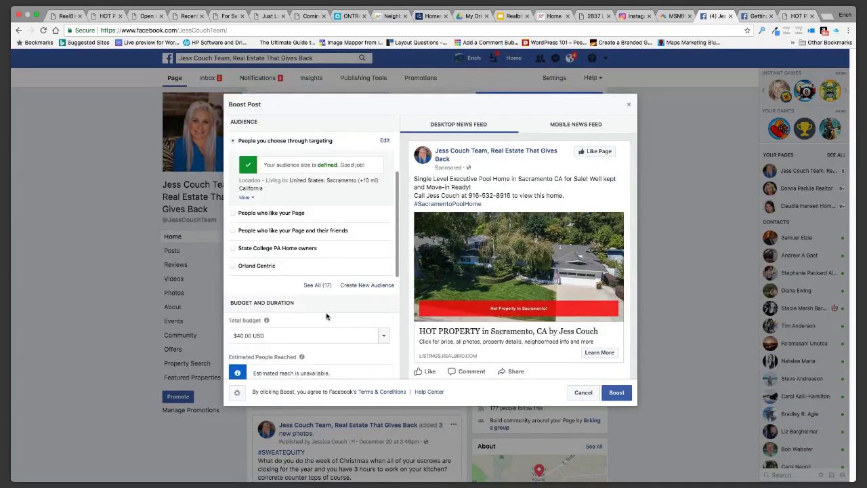
scroll(326, 315, "down", 3)
scroll(326, 315, "down", 3)
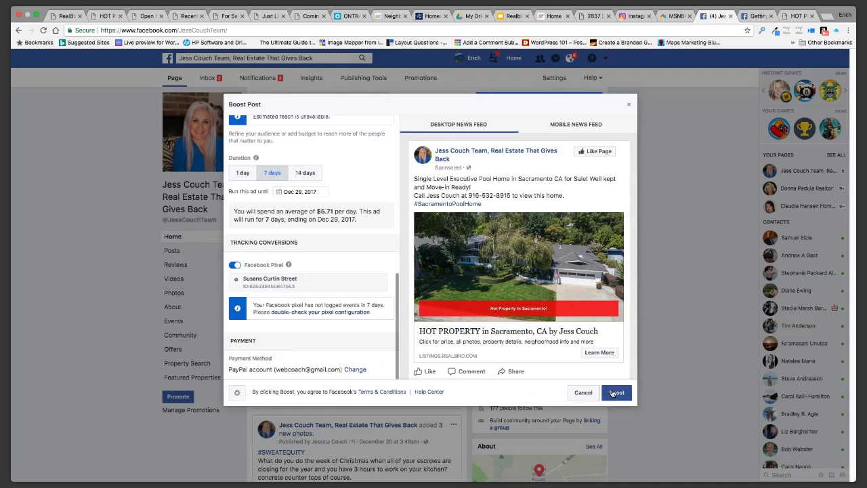
Submit the boost, view its full audience summary, and close the results
left_click(616, 393)
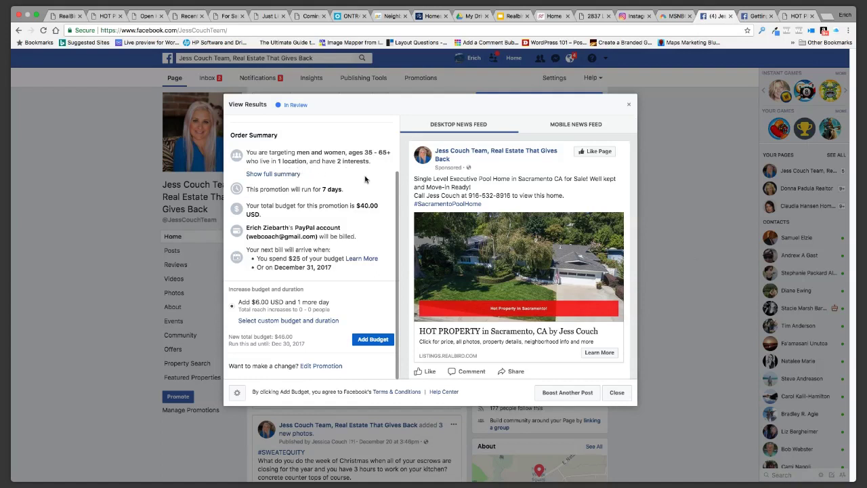
left_click(278, 175)
scroll(345, 202, "up", 4)
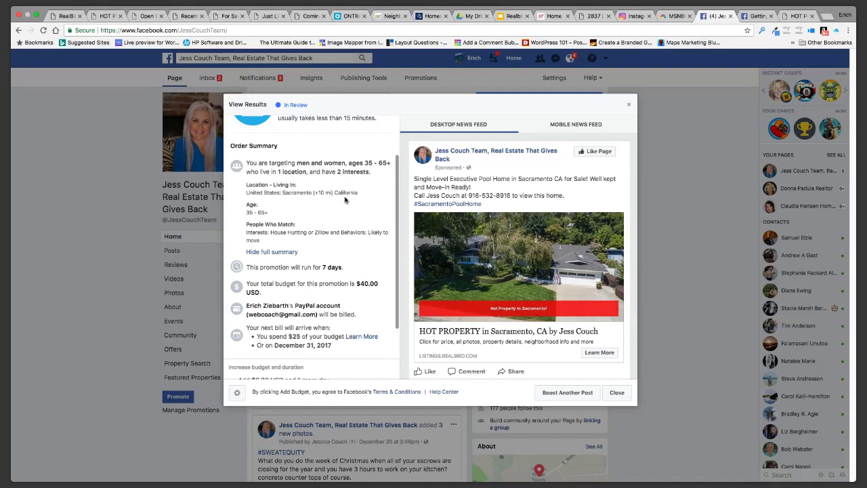
left_click(616, 394)
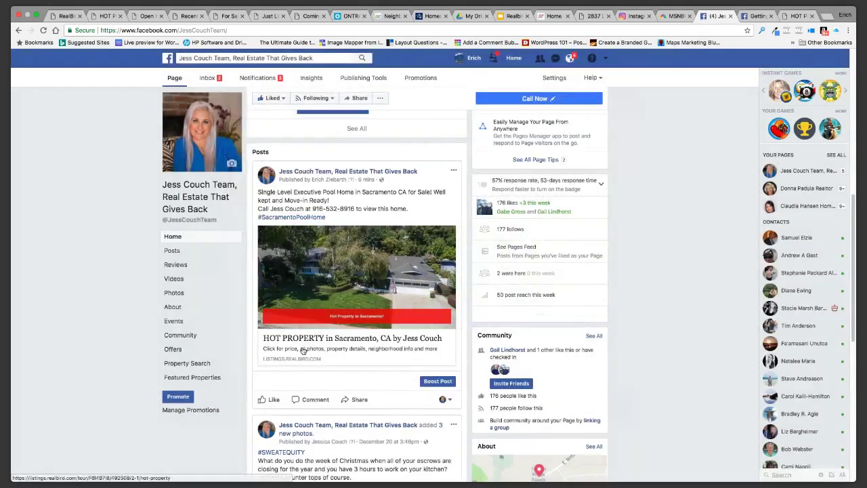
left_click(67, 17)
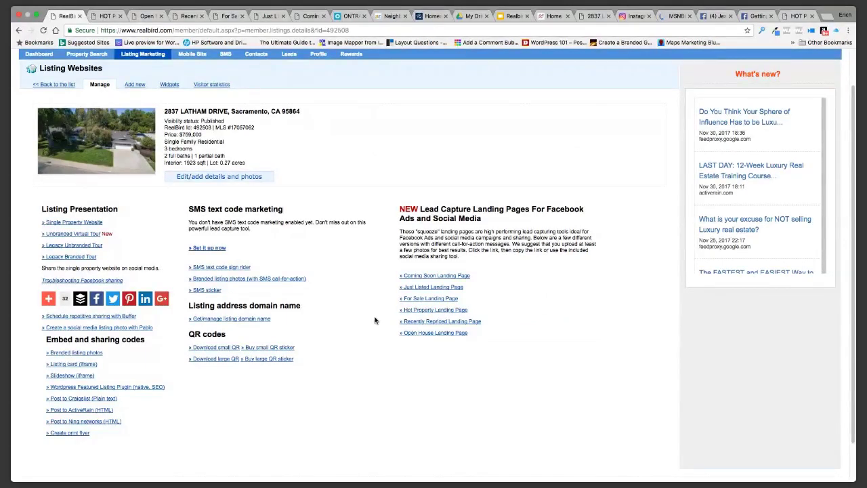
scroll(374, 321, "up", 2)
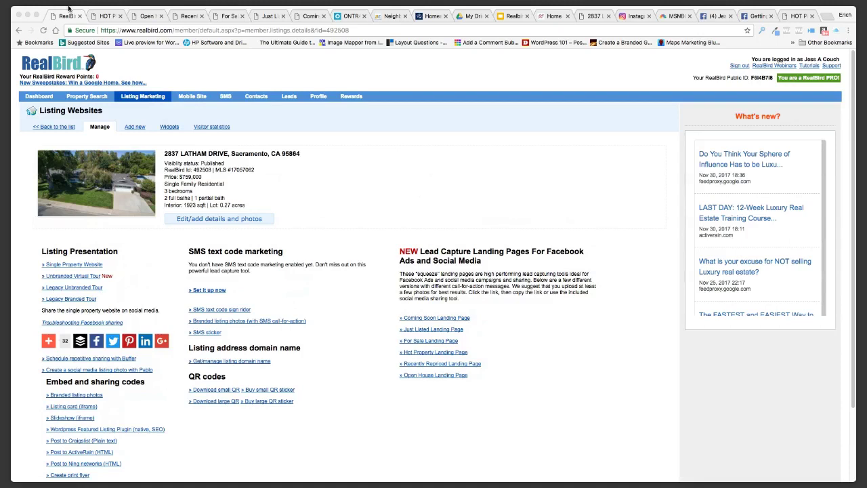
mouse_move(68, 8)
left_click(718, 16)
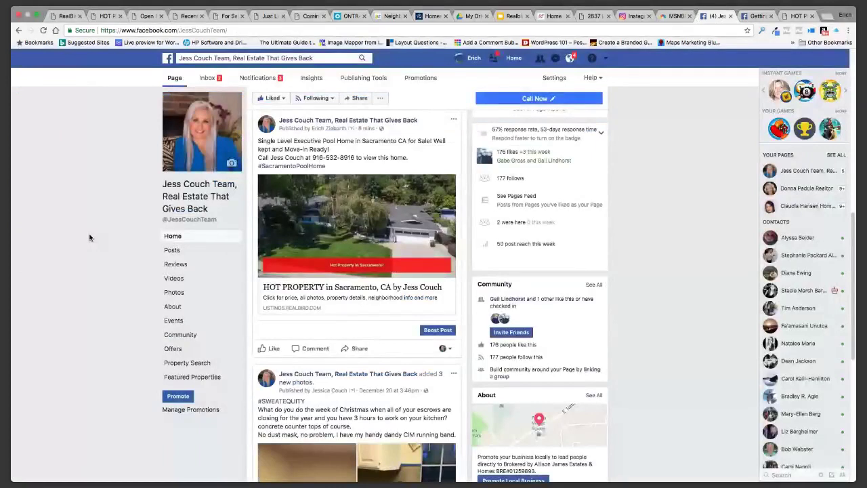
scroll(87, 236, "down", 1)
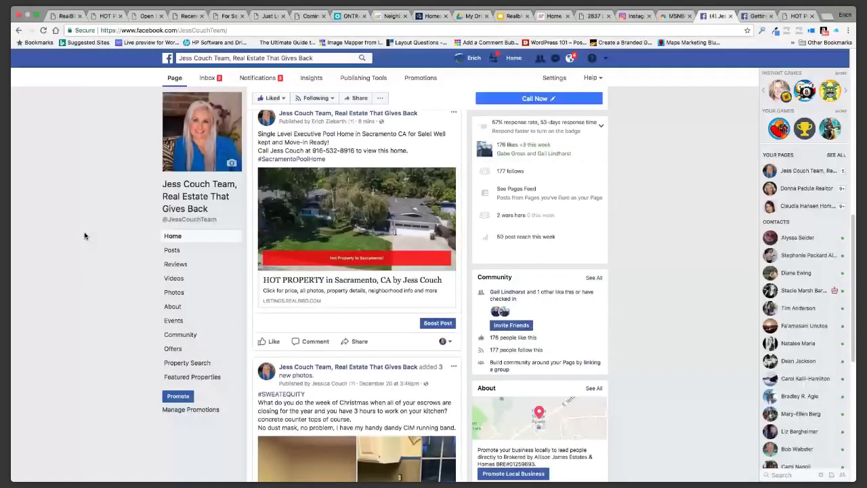
scroll(85, 235, "up", 2)
scroll(105, 254, "up", 2)
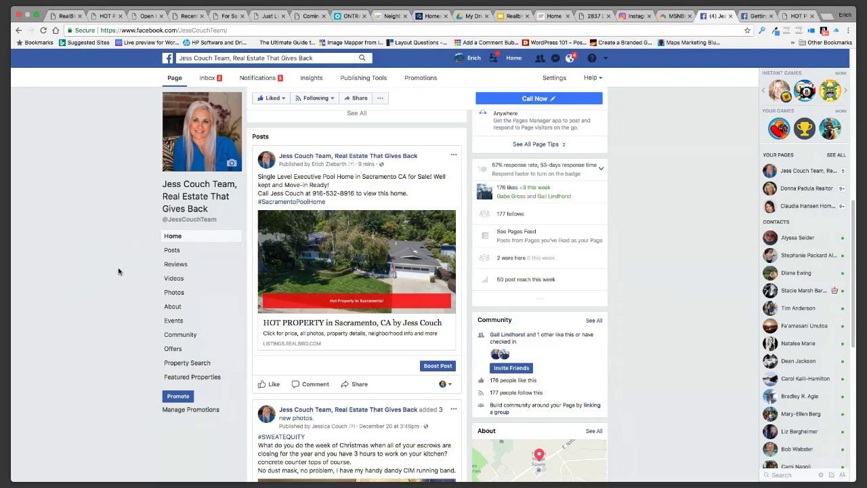
scroll(118, 271, "down", 1)
scroll(118, 271, "up", 5)
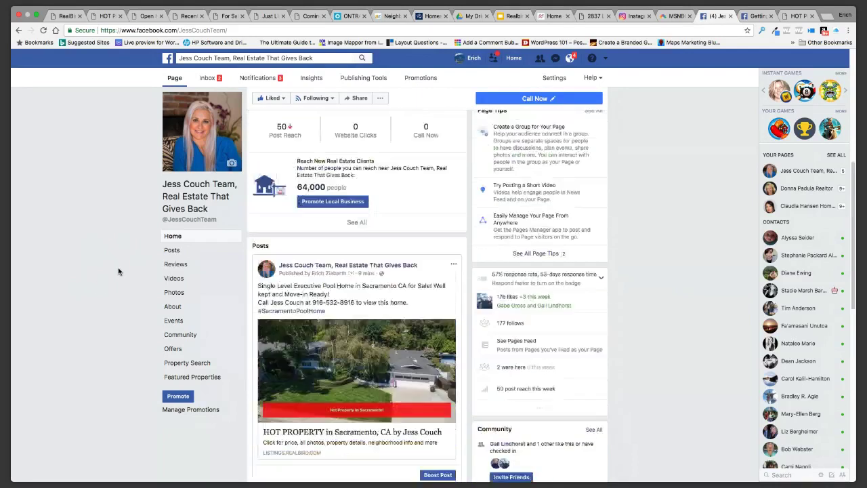
scroll(118, 271, "up", 1)
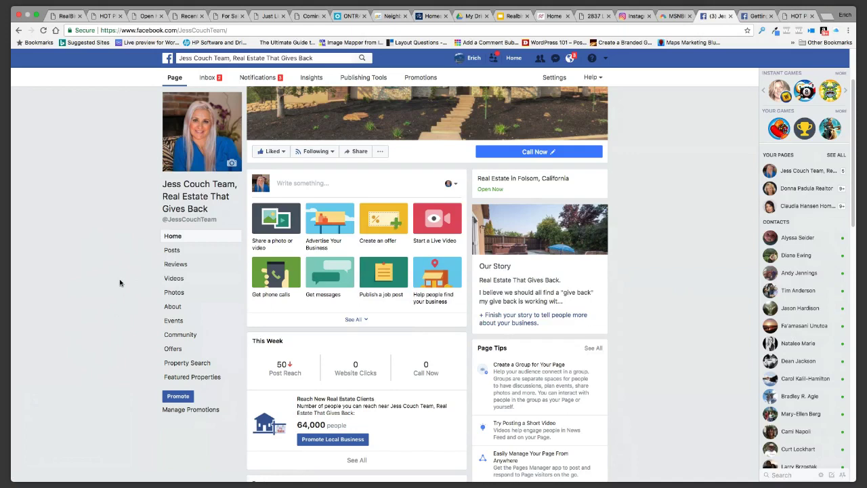
scroll(119, 281, "down", 1)
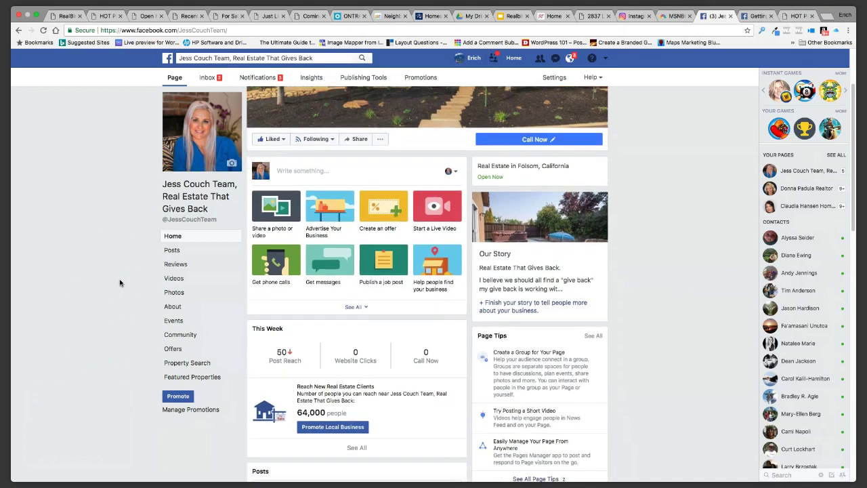
scroll(124, 264, "up", 3)
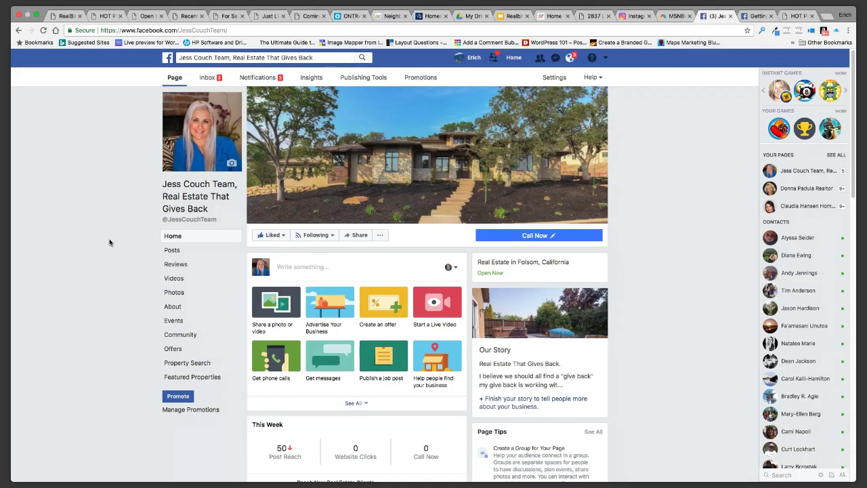
Open the Facebook page's About section and scroll through its location, phone, hours and Our Story
left_click(171, 308)
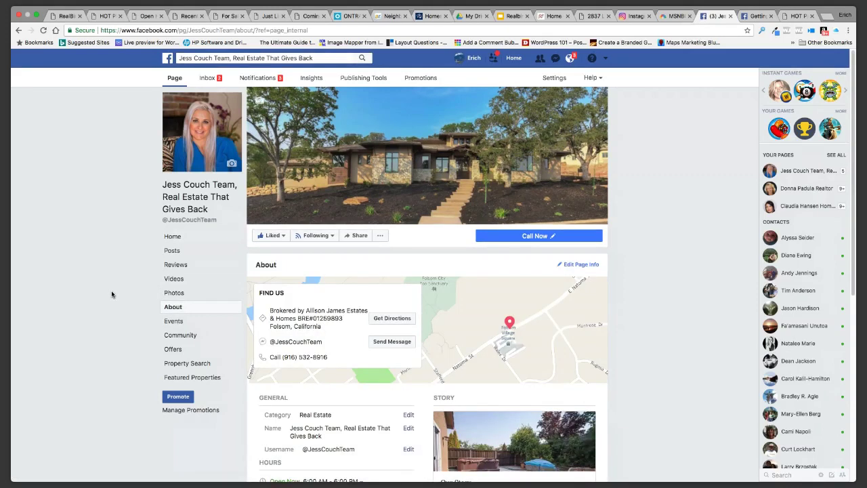
scroll(111, 294, "down", 1)
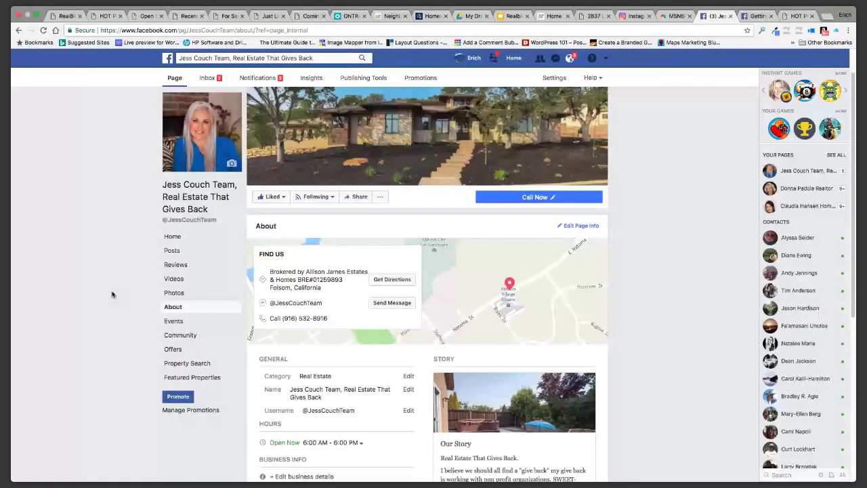
scroll(112, 294, "down", 5)
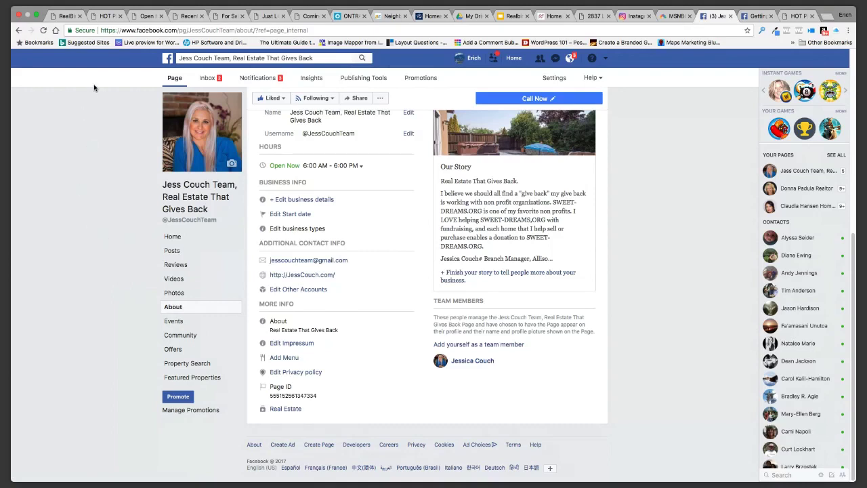
left_click(109, 17)
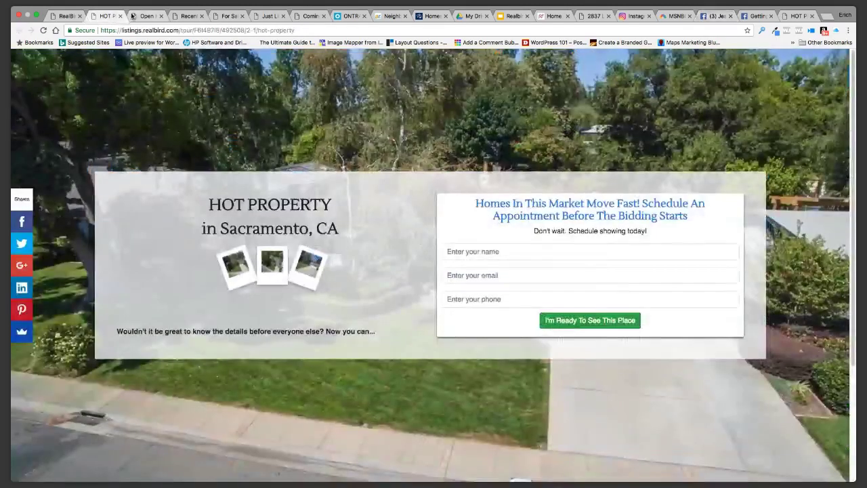
left_click(147, 17)
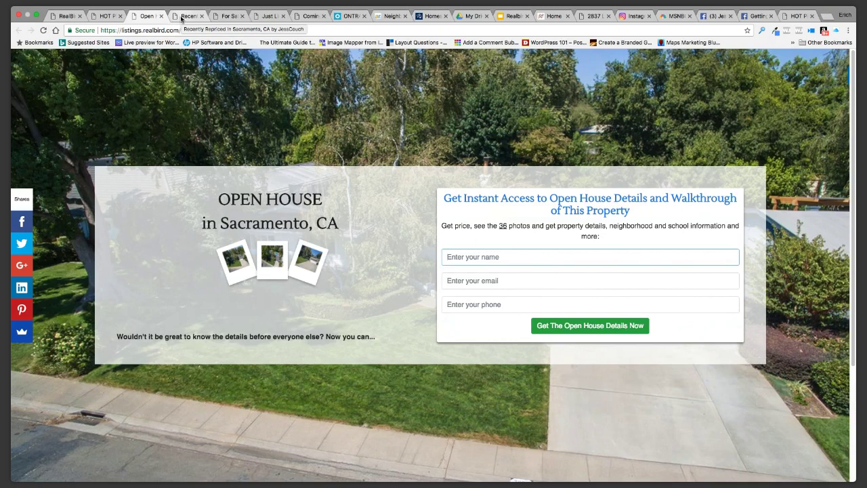
left_click(65, 21)
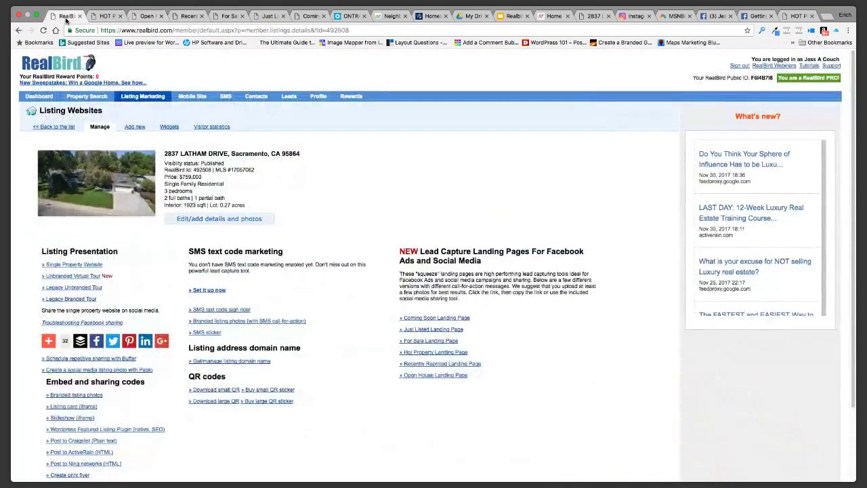
mouse_move(172, 244)
left_click(94, 265)
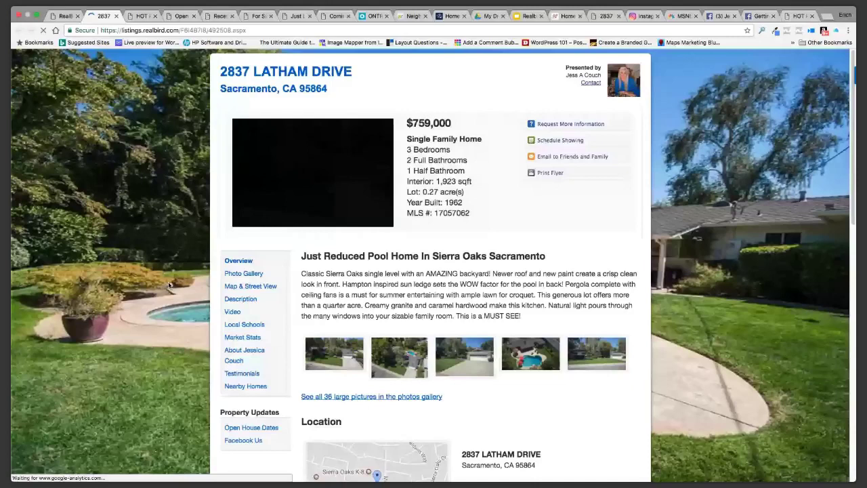
scroll(135, 287, "down", 15)
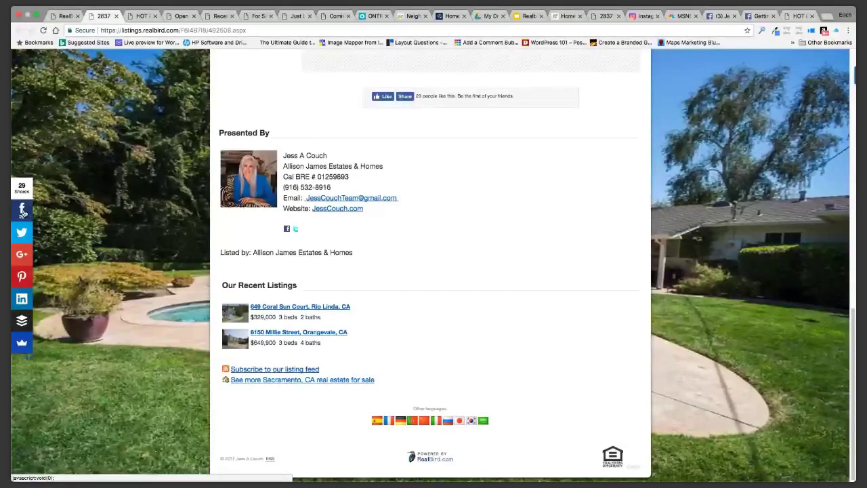
left_click(23, 235)
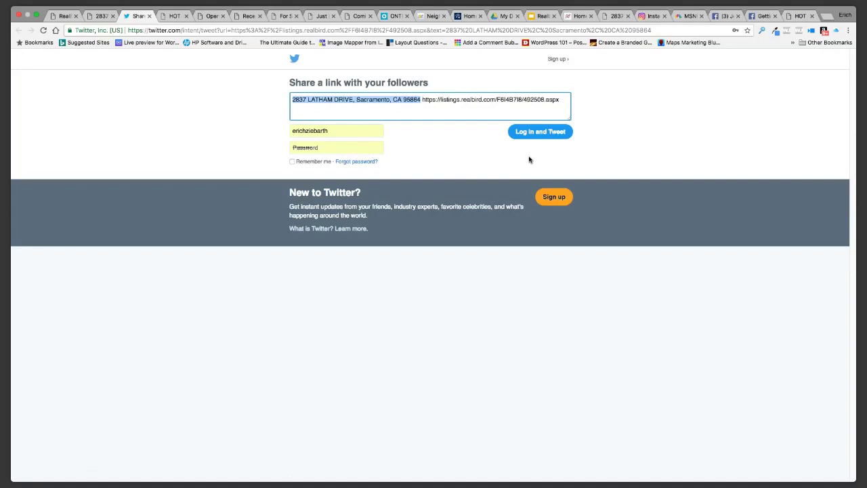
left_click(532, 133)
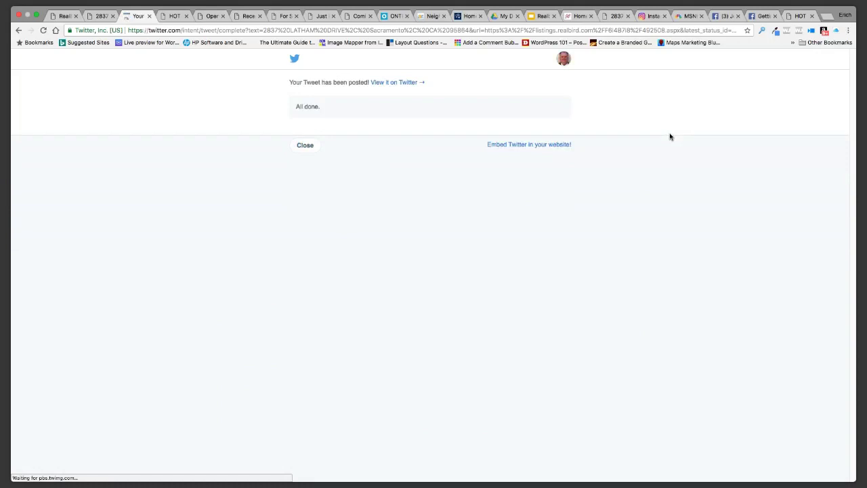
left_click(304, 145)
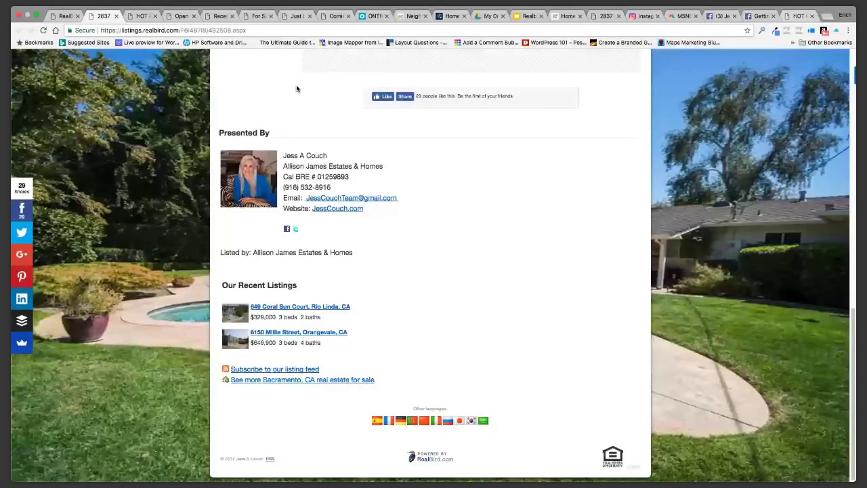
Review the $759,000 Latham Drive property website, then return to the RealBird listing tab
scroll(167, 294, "up", 3)
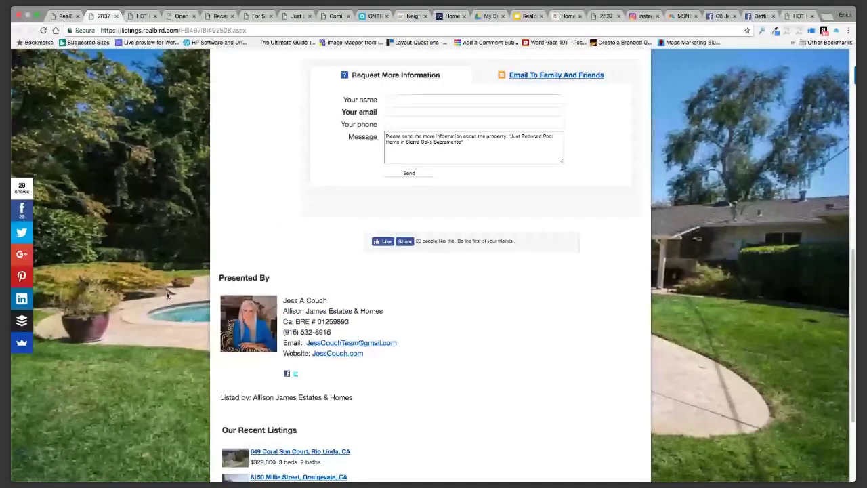
scroll(167, 294, "up", 10)
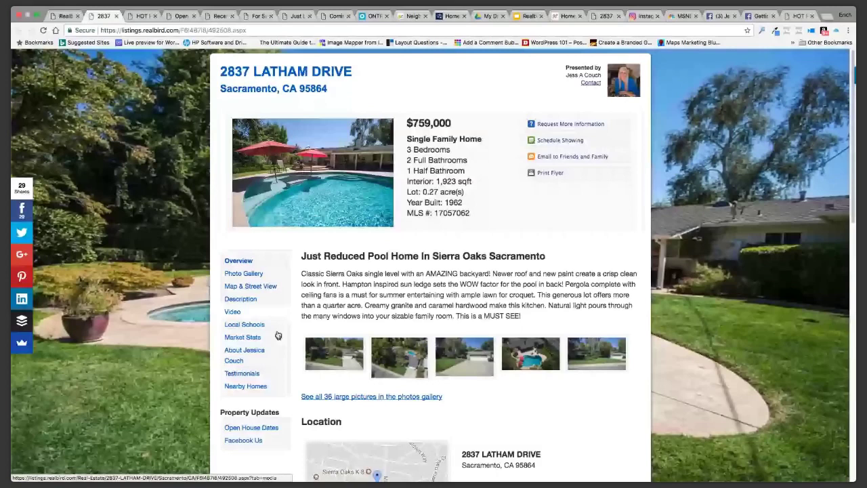
scroll(570, 351, "down", 5)
scroll(570, 352, "up", 10)
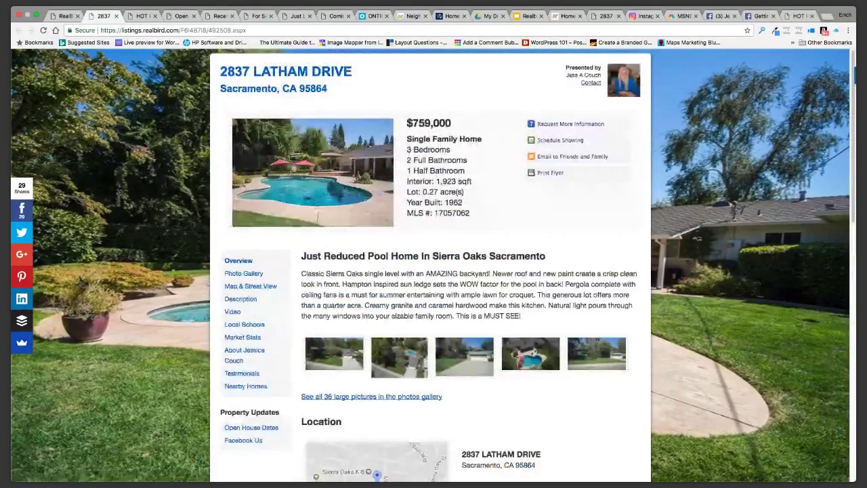
key("ctrl+shift+Tab")
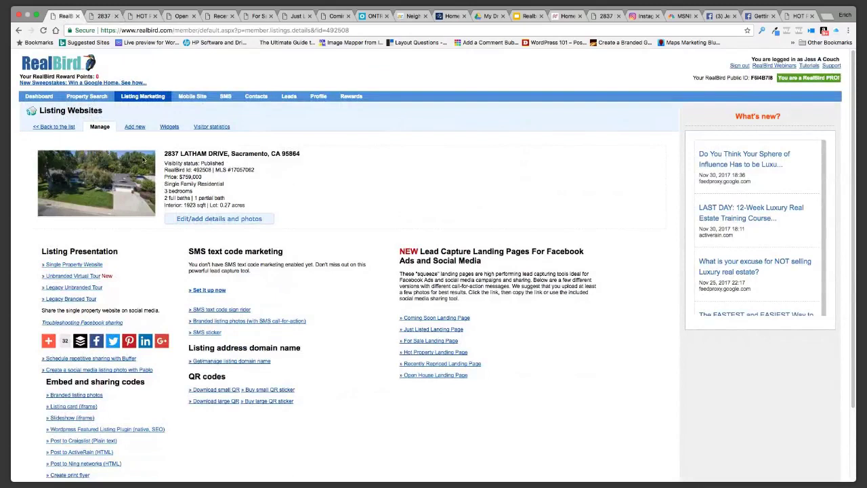
Look over the Latham Drive listing edit form, then go back to the three managed listings
mouse_move(200, 221)
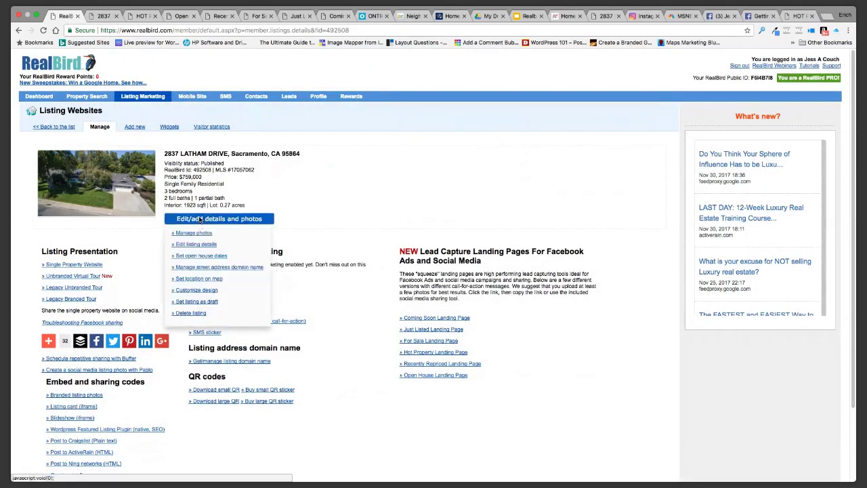
left_click(197, 247)
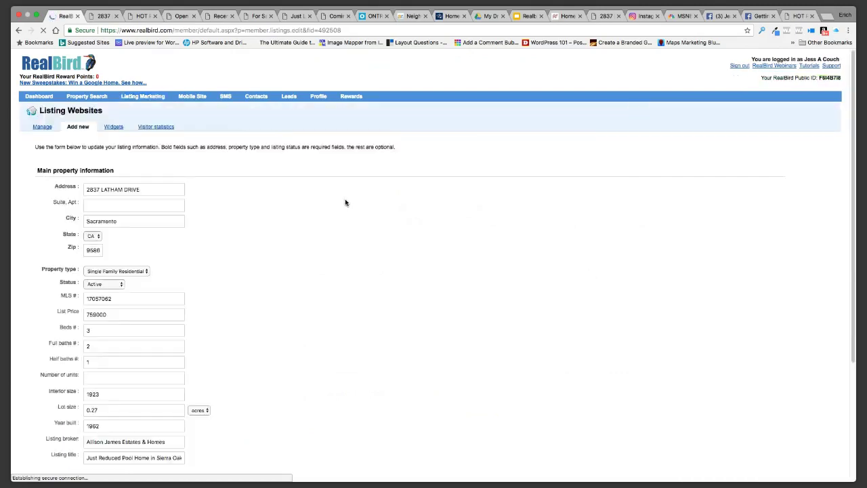
scroll(352, 242, "down", 2)
scroll(352, 242, "down", 5)
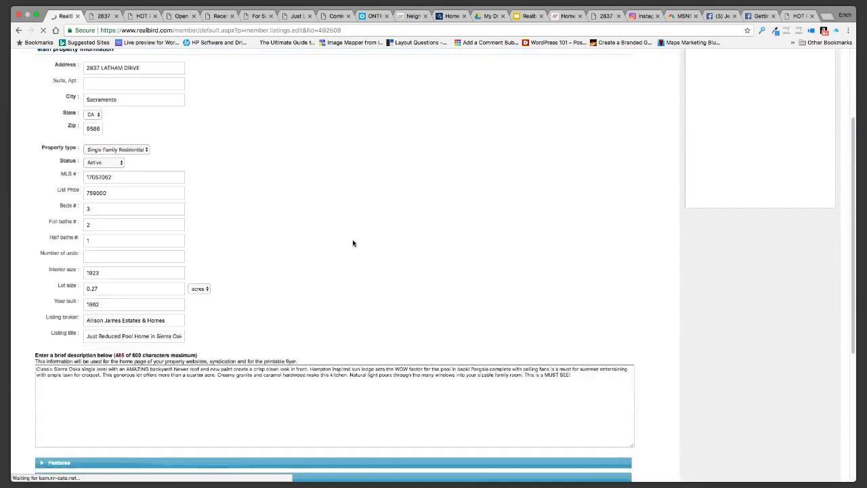
scroll(352, 243, "up", 6)
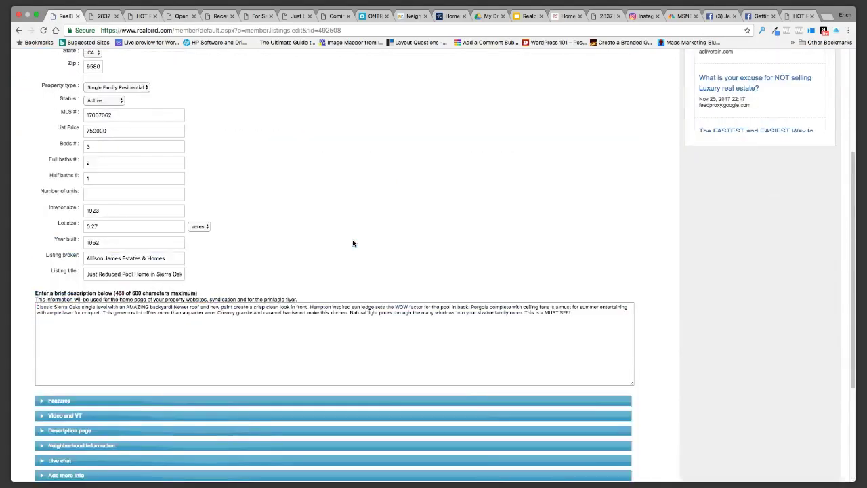
left_click(130, 98)
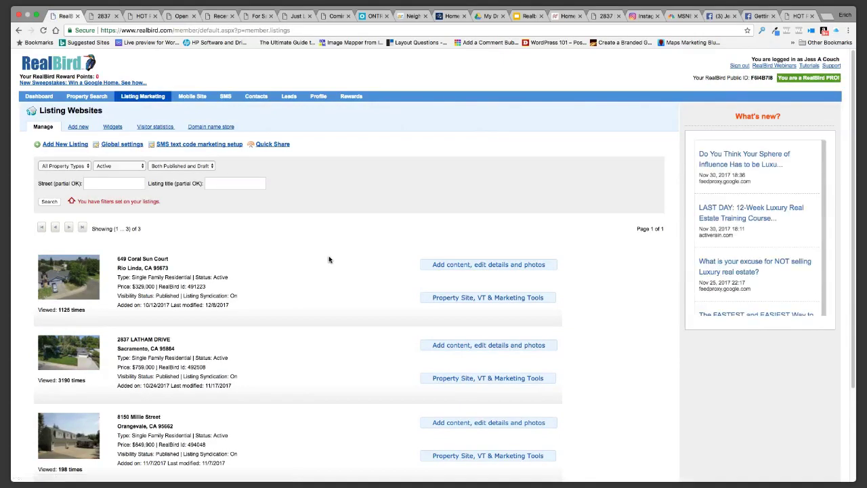
Reload the Listing Marketing page, then start a new browser tab addressed to twitter.com
scroll(314, 258, "down", 1)
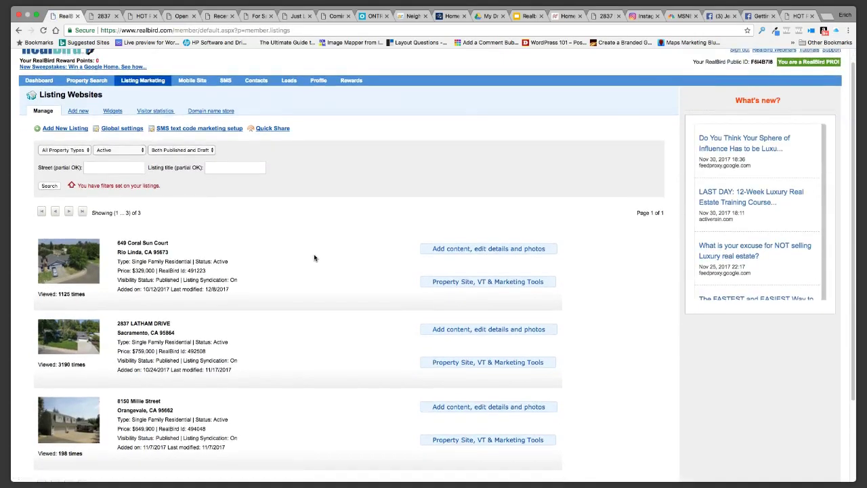
scroll(314, 257, "down", 1)
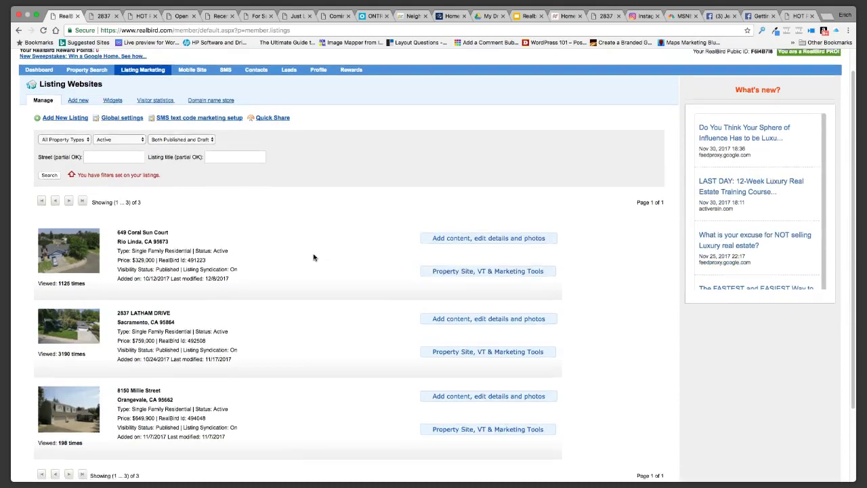
scroll(314, 256, "up", 1)
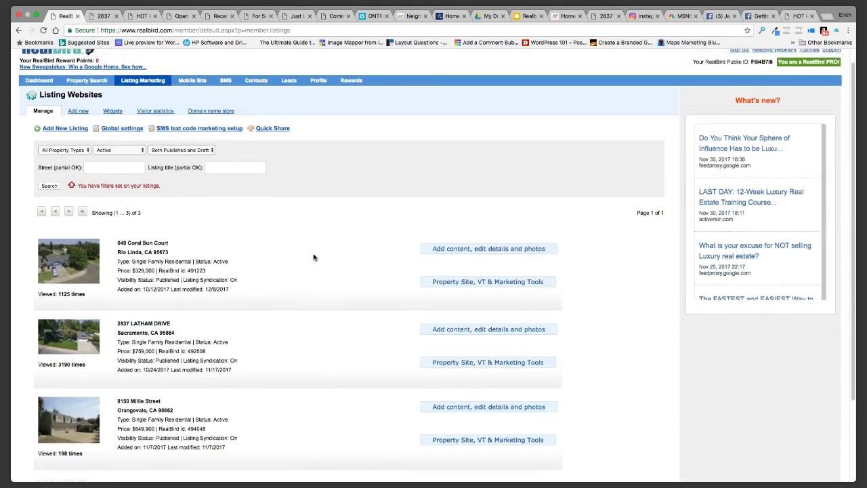
left_click(130, 82)
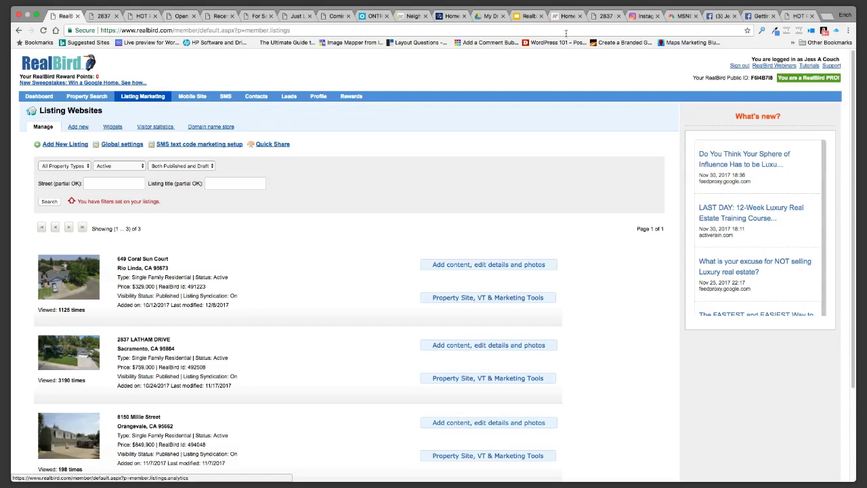
left_click(831, 16)
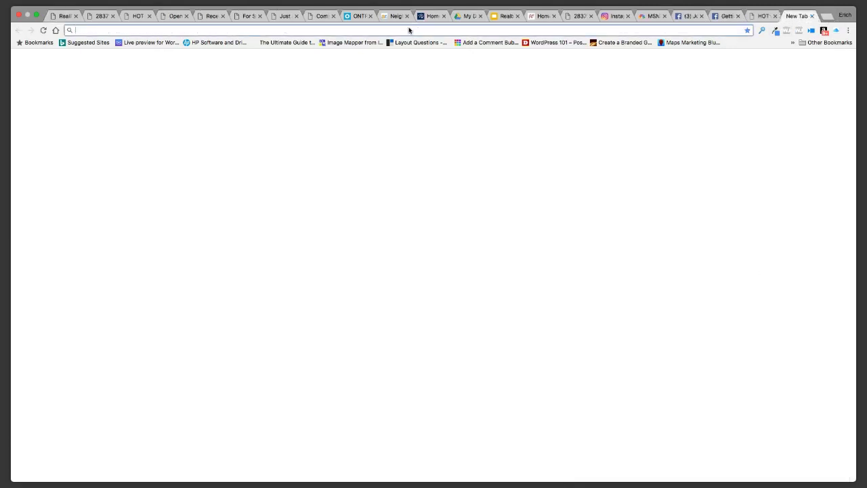
type("twitter.")
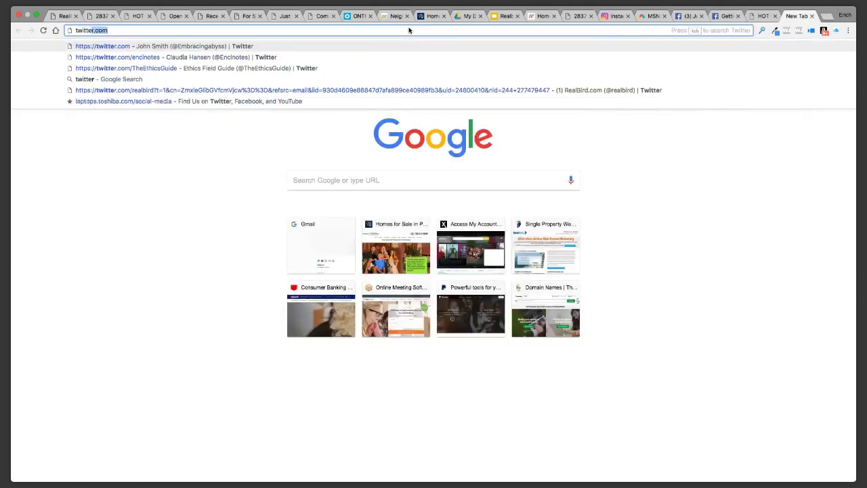
type("com")
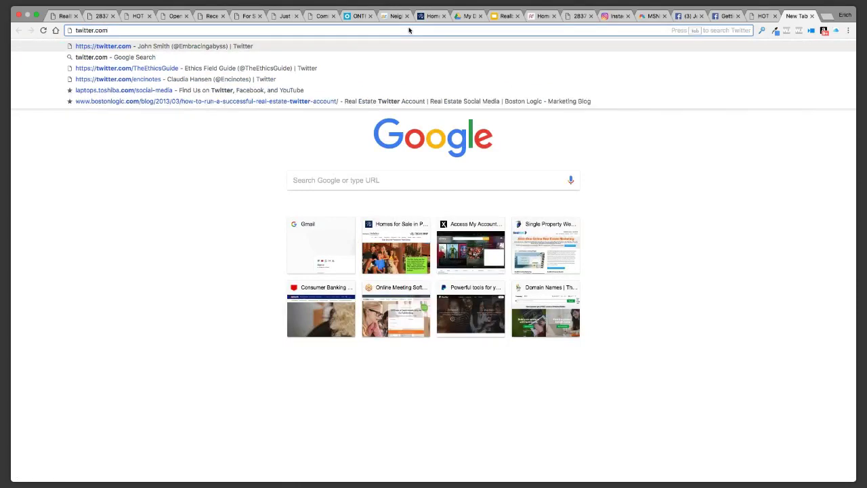
Load twitter.com, browse the home feed and refresh it to show the Latham Drive tweet
key("Return")
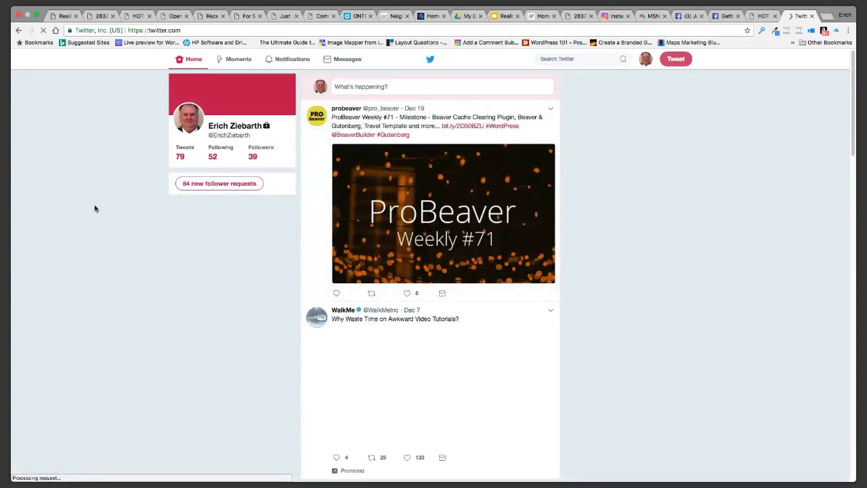
scroll(94, 207, "down", 3)
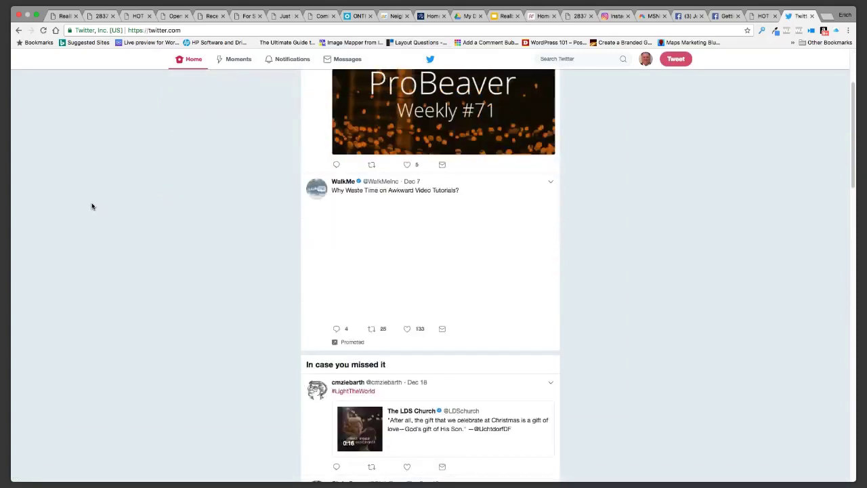
scroll(92, 206, "down", 7)
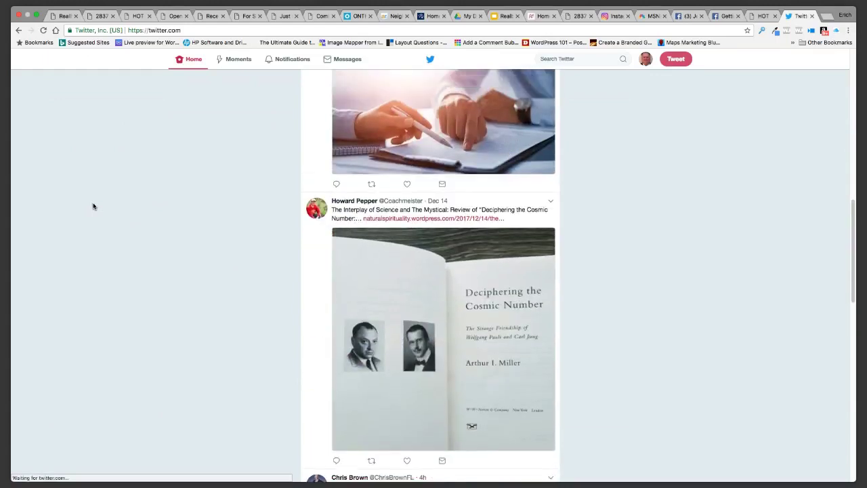
scroll(94, 206, "up", 3)
scroll(94, 206, "down", 8)
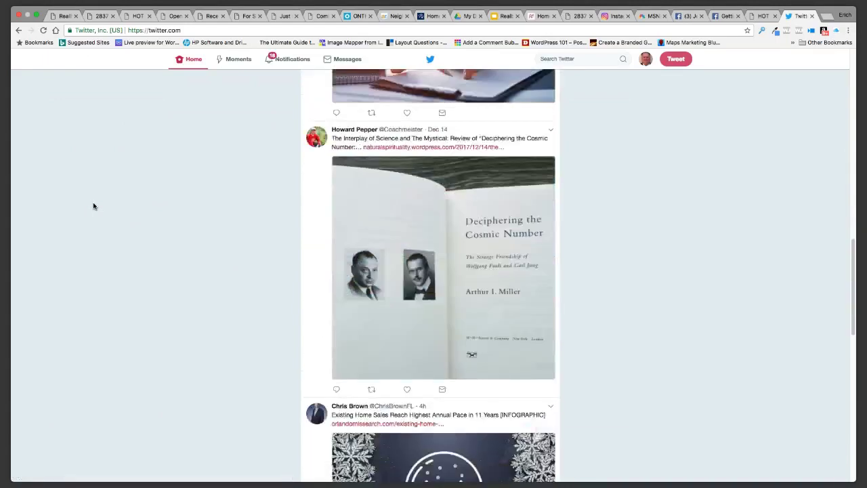
scroll(95, 210, "up", 9)
scroll(95, 209, "up", 3)
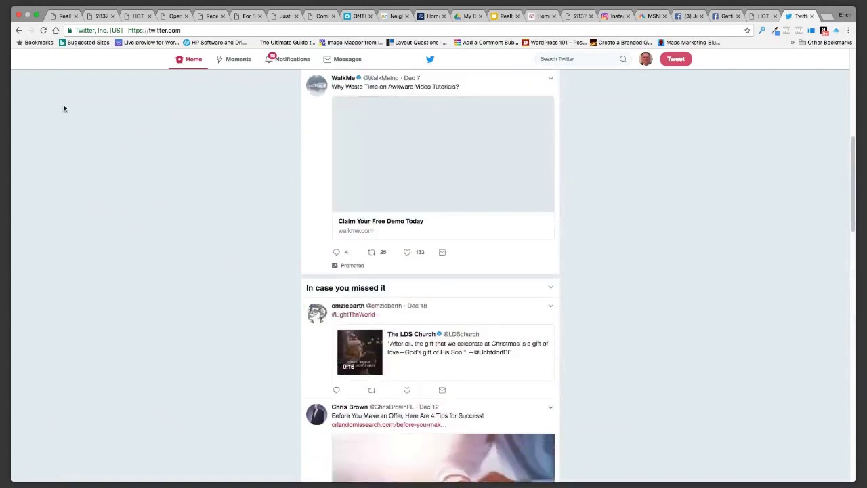
left_click(43, 30)
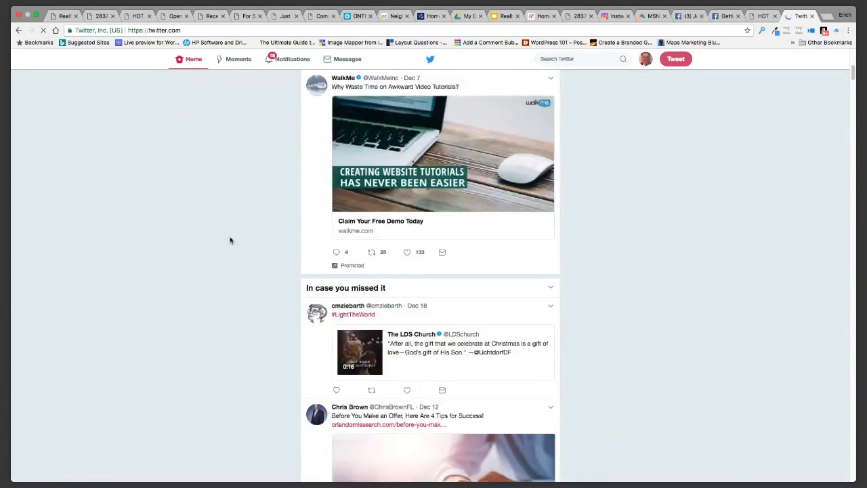
scroll(205, 248, "down", 2)
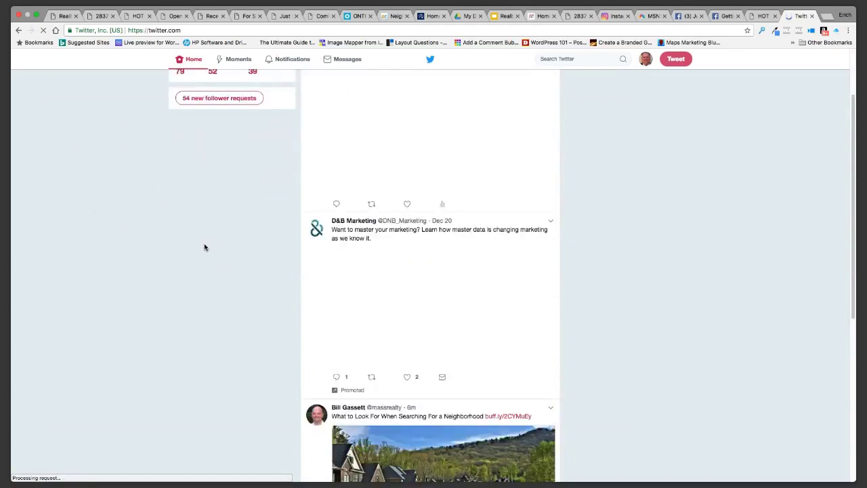
scroll(204, 247, "down", 3)
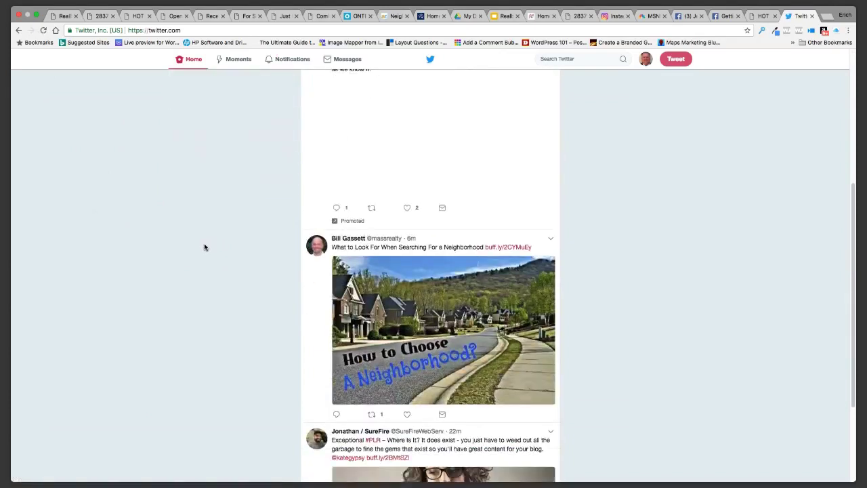
scroll(193, 234, "up", 5)
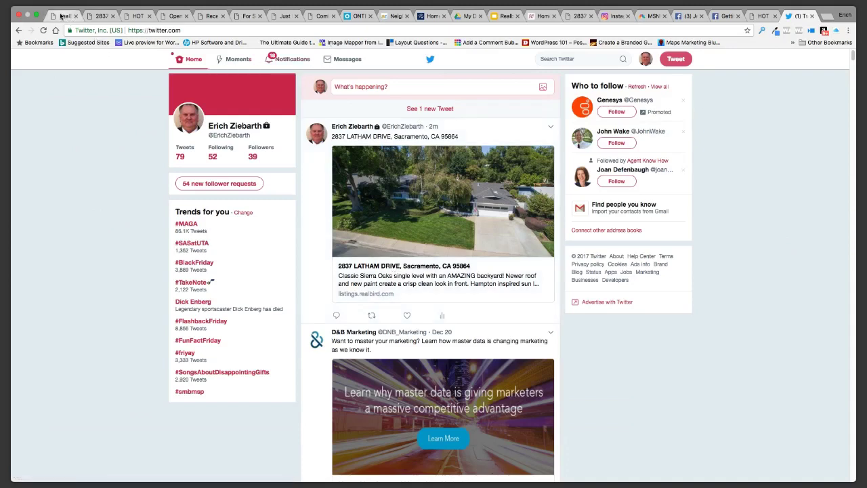
Return to the RealBird tab and open the Widgets page with the Listing Board embed code
left_click(61, 16)
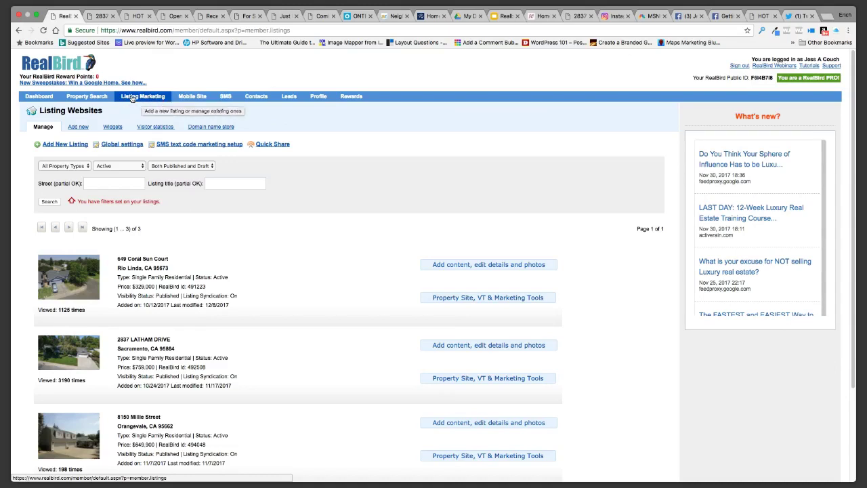
left_click(116, 132)
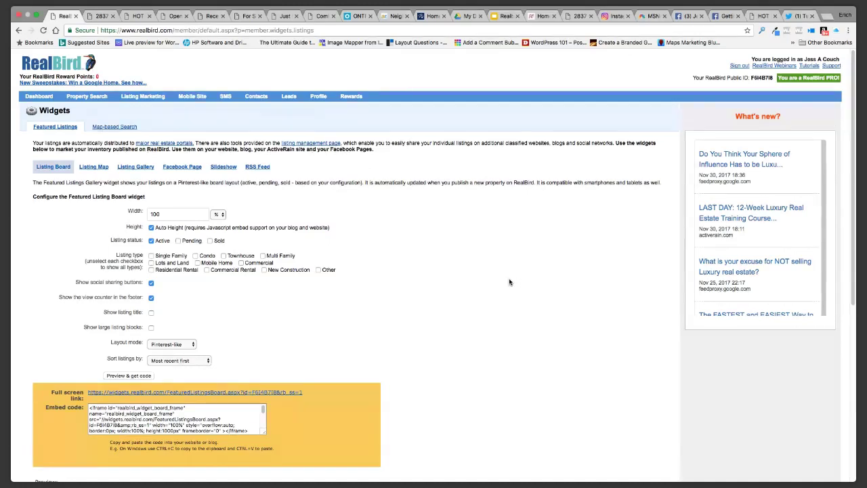
scroll(507, 280, "down", 1)
scroll(508, 281, "up", 1)
scroll(487, 277, "down", 1)
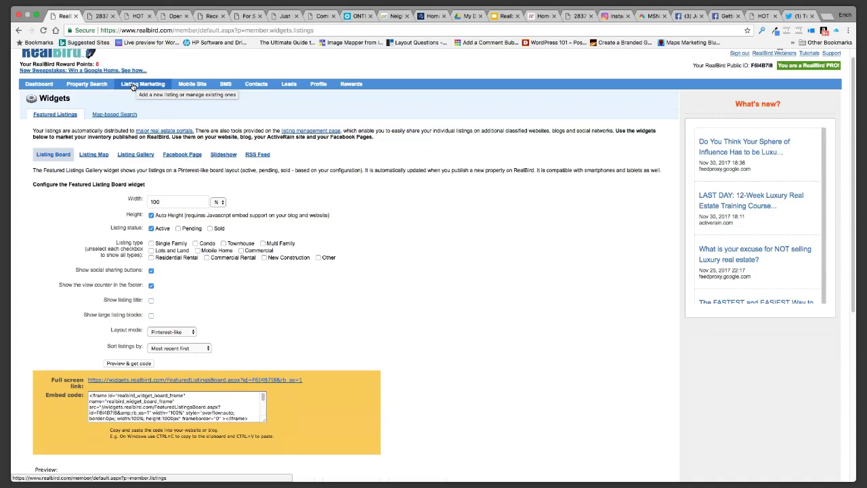
left_click(133, 86)
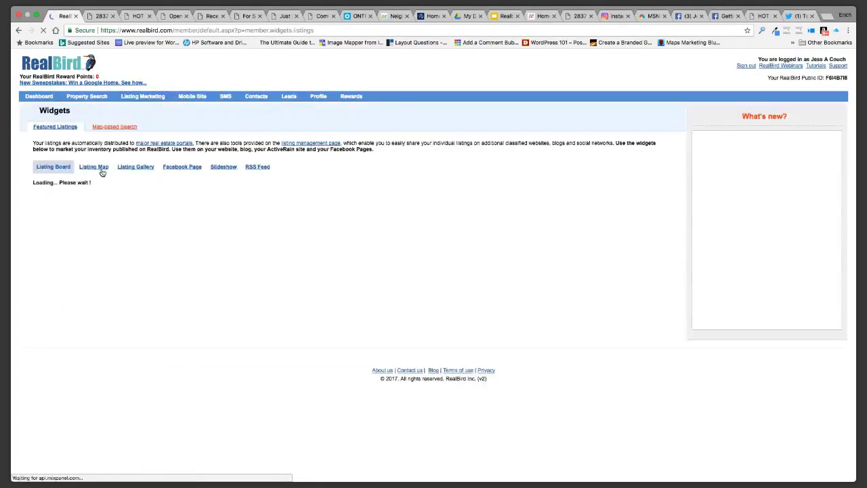
Preview the Listing Map widget and its webpage embed code, then return to Manage listings
left_click(94, 168)
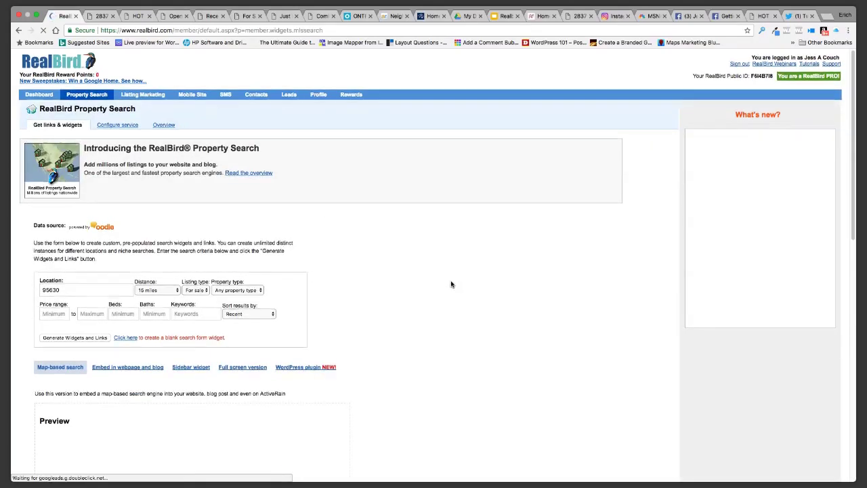
scroll(450, 284, "down", 5)
scroll(450, 284, "down", 2)
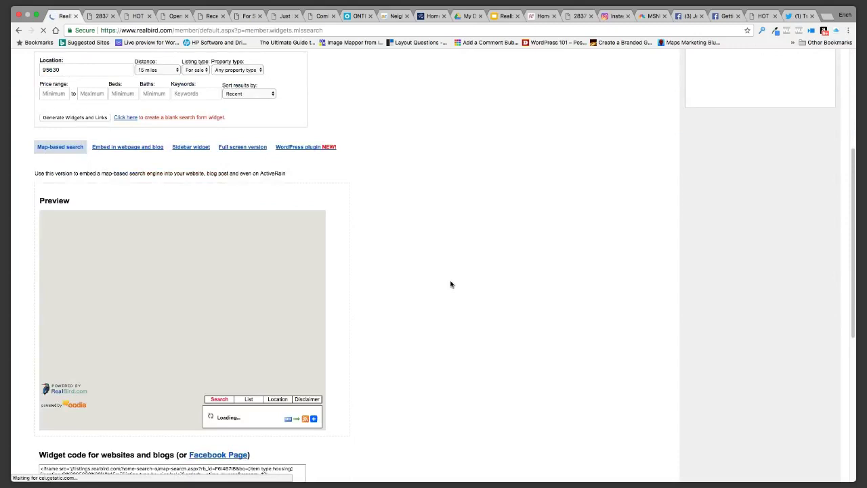
scroll(450, 284, "up", 7)
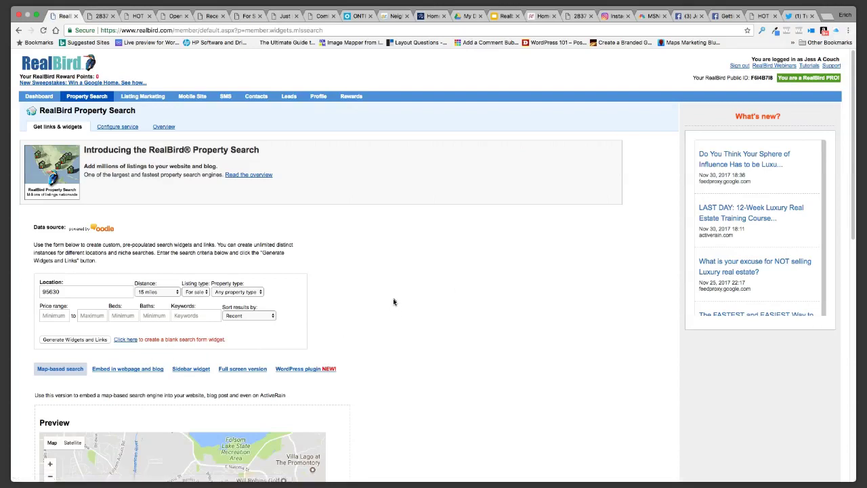
scroll(387, 286, "down", 1)
scroll(386, 286, "down", 5)
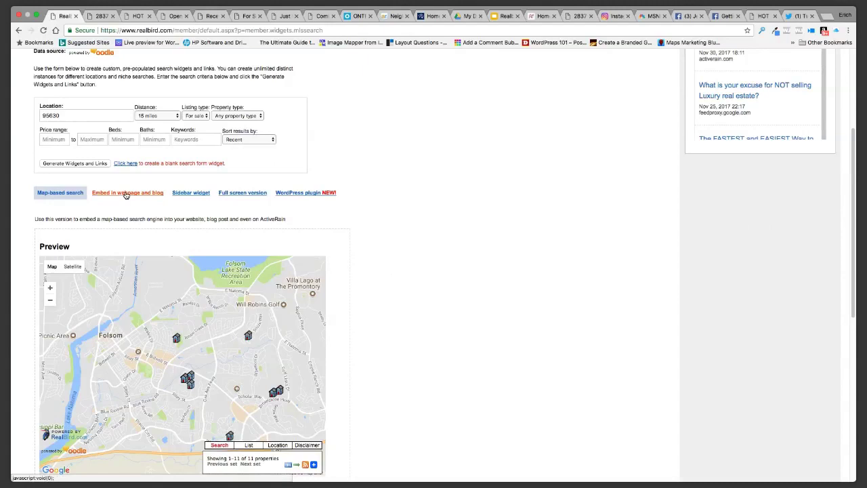
left_click(126, 195)
scroll(417, 249, "up", 5)
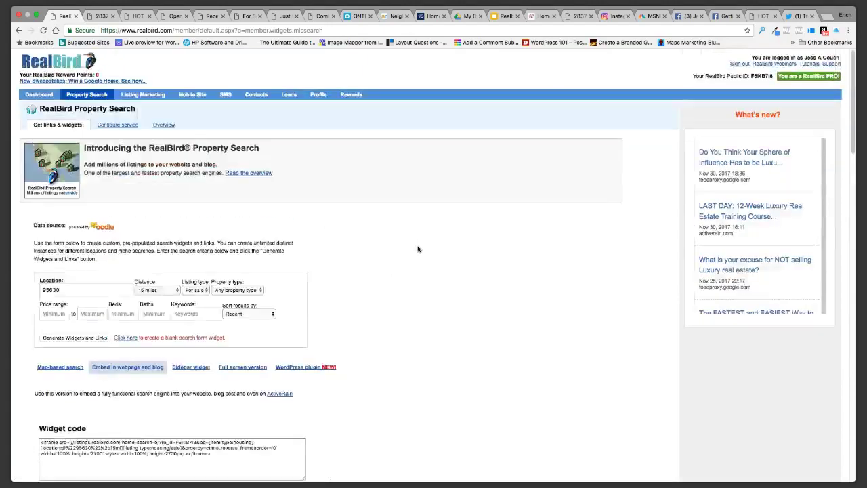
left_click(162, 99)
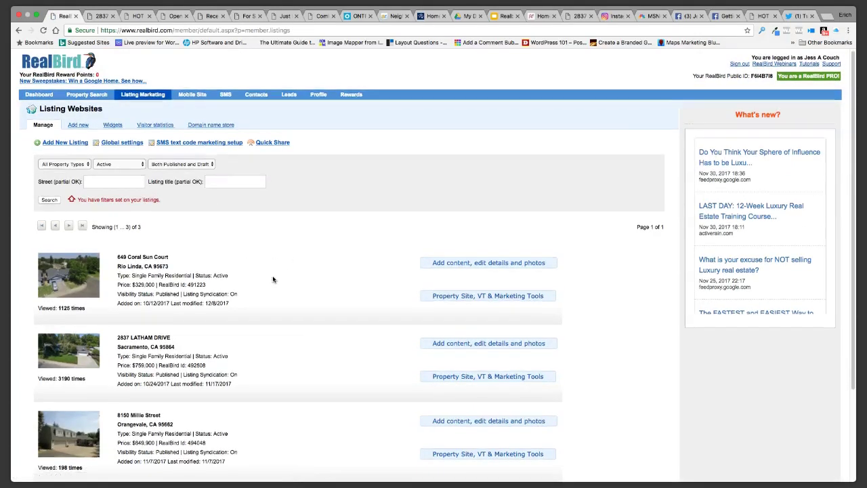
Set the Listing Map widget to show Sold and Pending but not Active, and regenerate its code
scroll(275, 277, "down", 1)
scroll(278, 278, "down", 3)
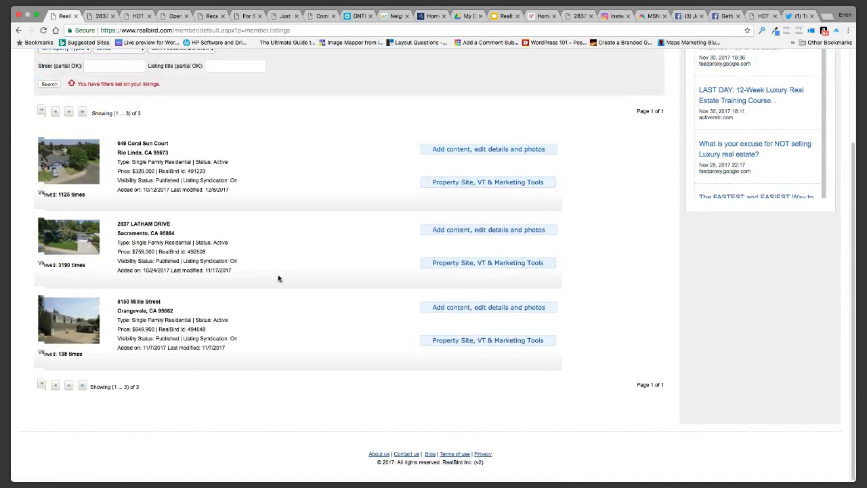
scroll(278, 277, "up", 3)
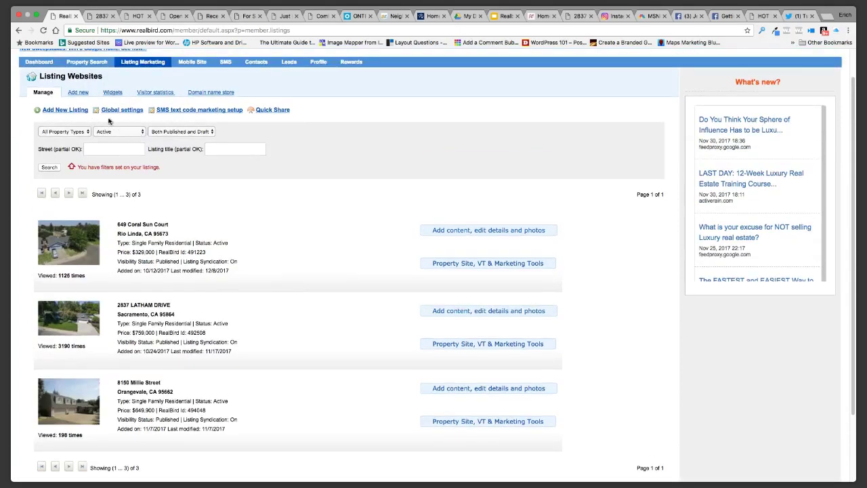
left_click(112, 93)
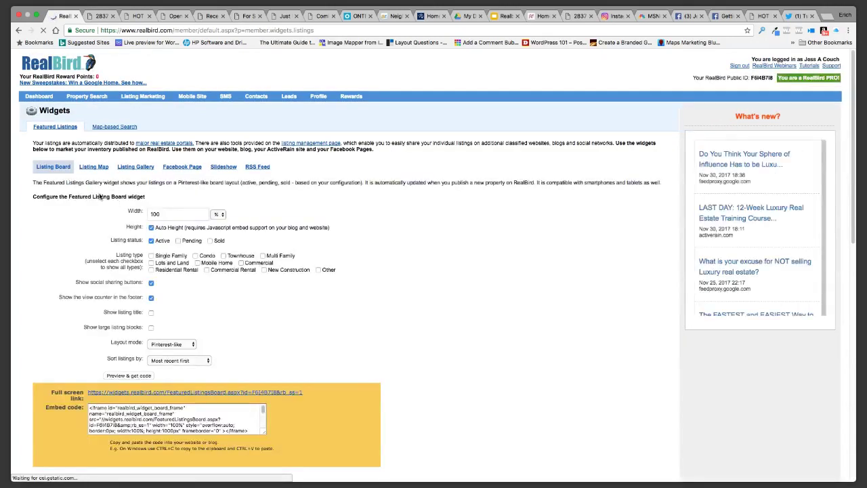
left_click(94, 167)
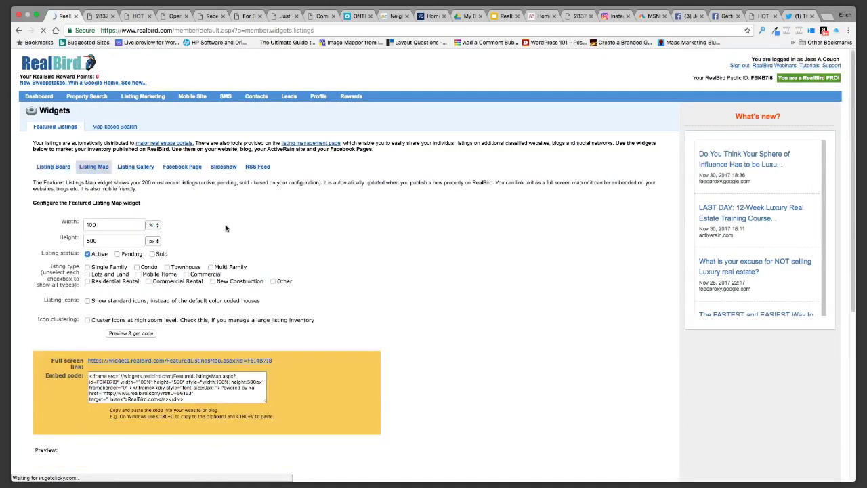
left_click(151, 254)
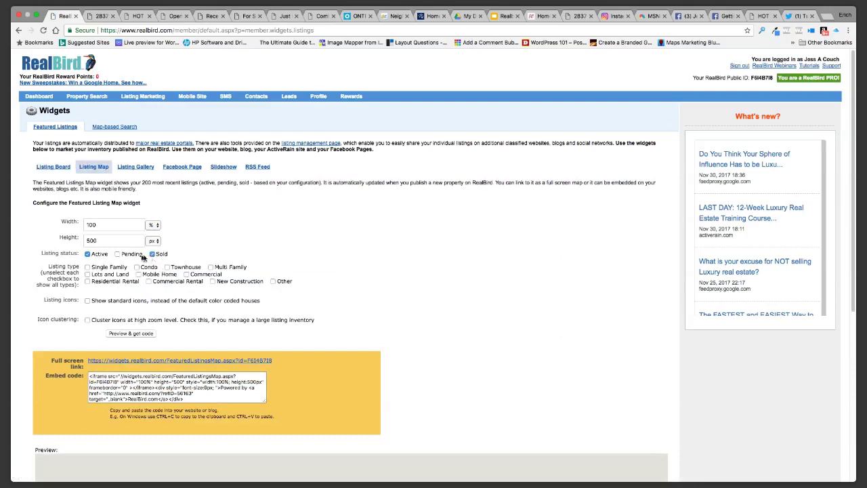
left_click(118, 255)
left_click(88, 253)
scroll(406, 298, "down", 5)
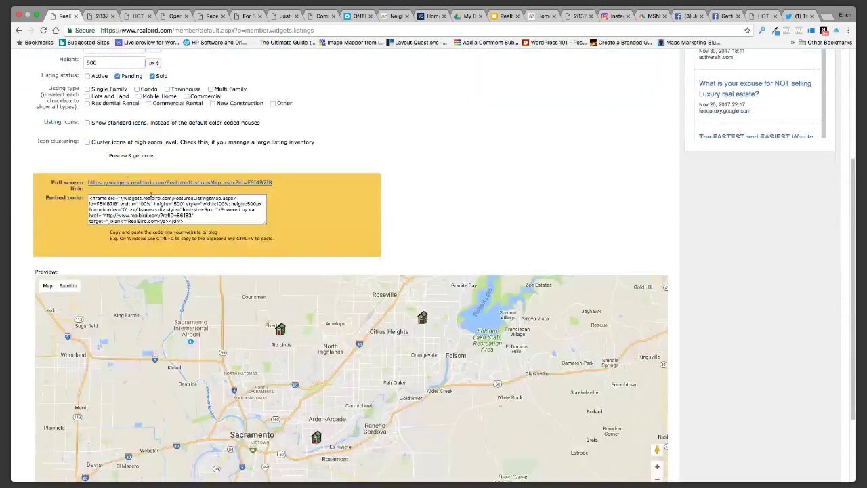
left_click(118, 156)
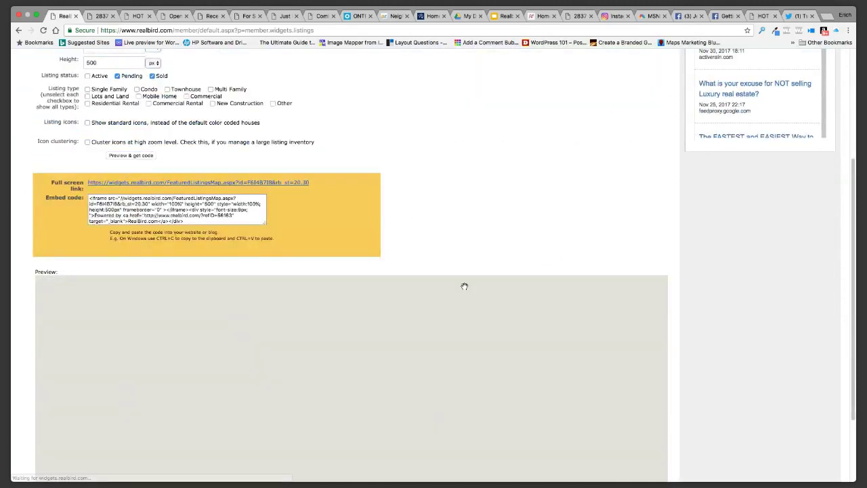
Review the regenerated embed code and the Sacramento-area map preview of listing markers
scroll(482, 247, "up", 2)
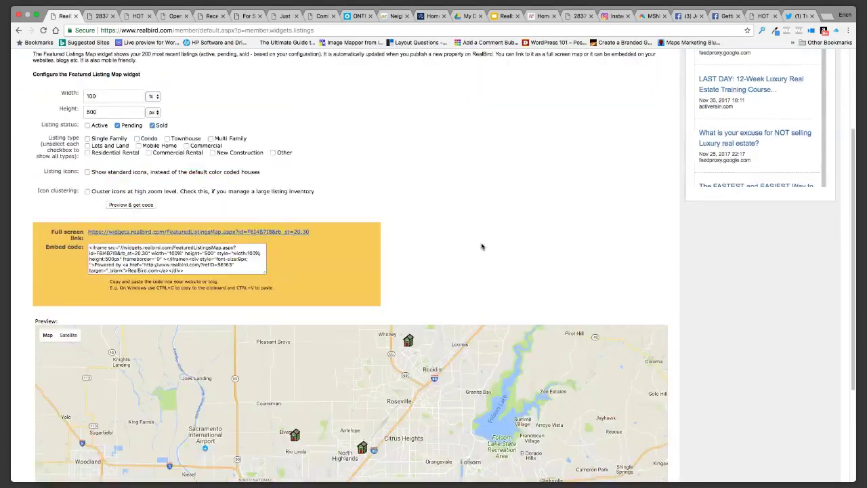
scroll(482, 246, "up", 2)
scroll(481, 247, "down", 6)
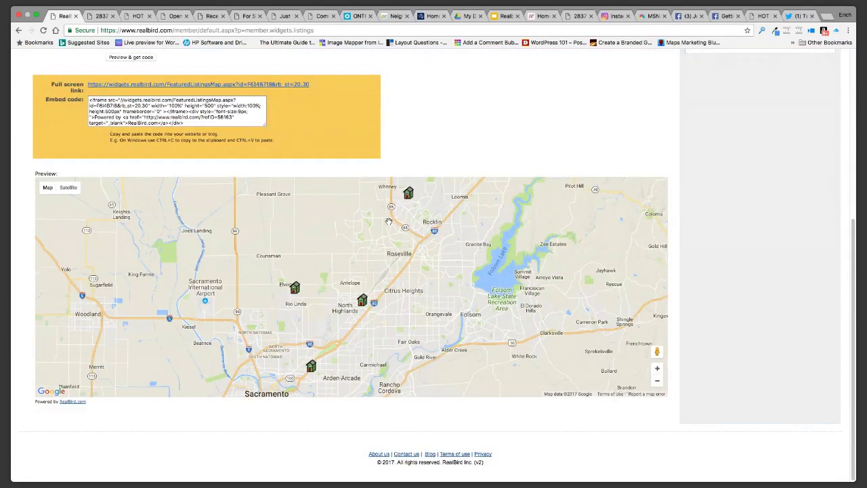
scroll(417, 318, "up", 2)
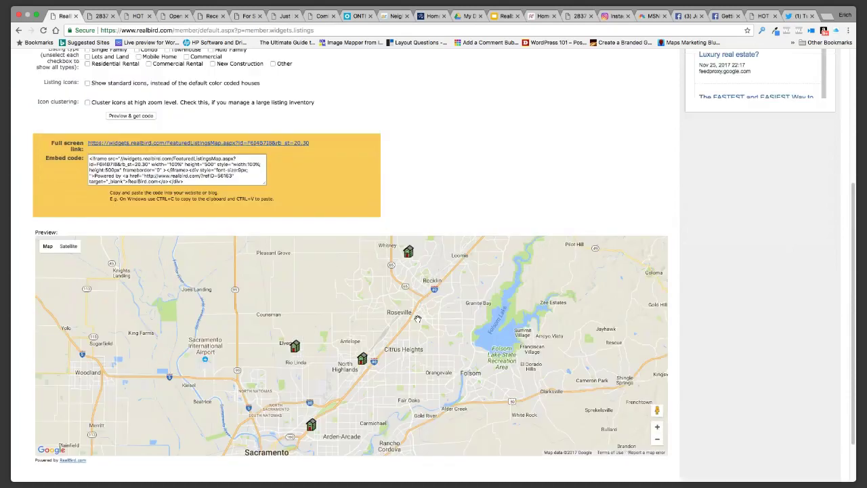
scroll(417, 318, "up", 1)
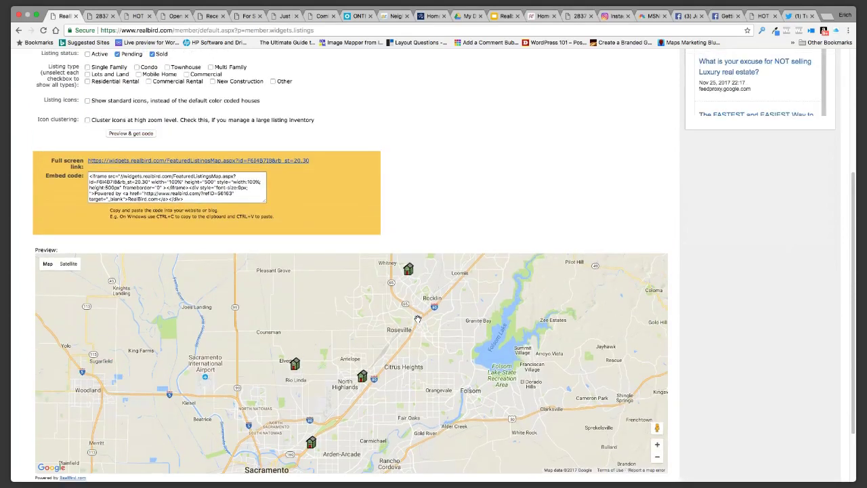
scroll(417, 319, "up", 4)
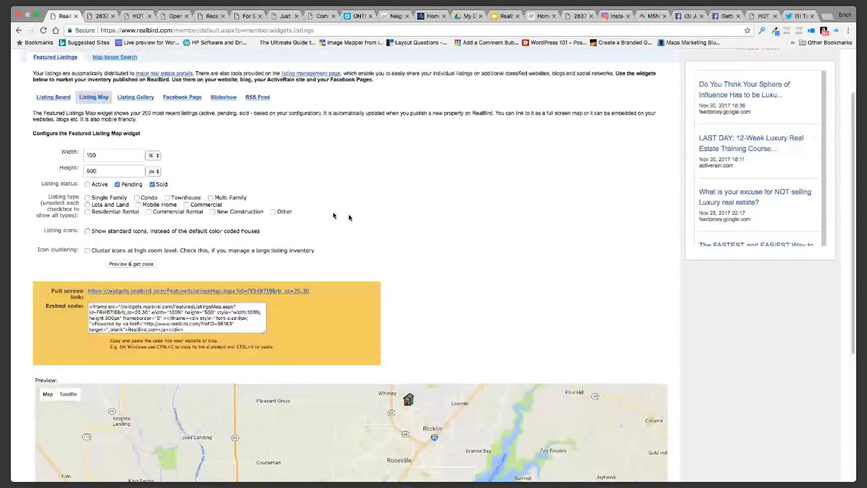
left_click(117, 184)
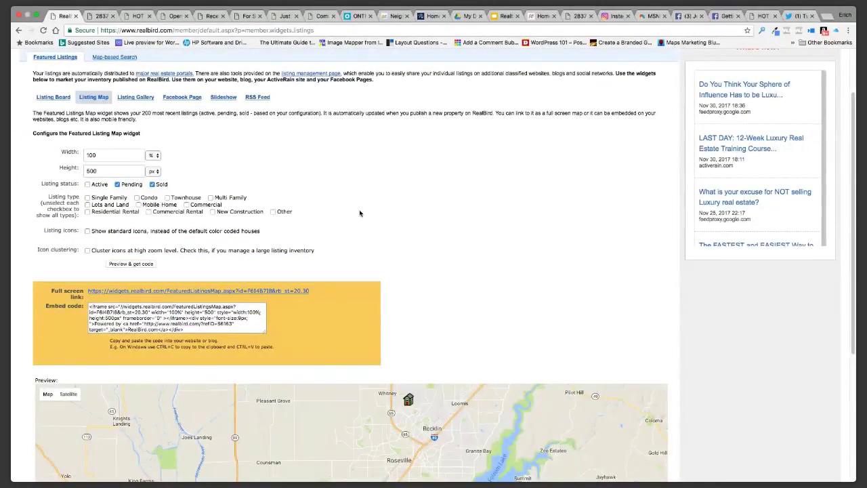
scroll(424, 230, "down", 1)
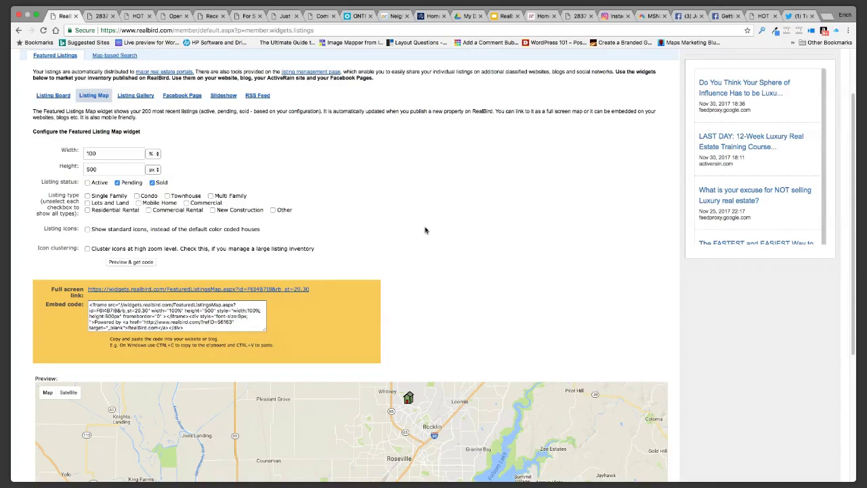
scroll(425, 230, "down", 5)
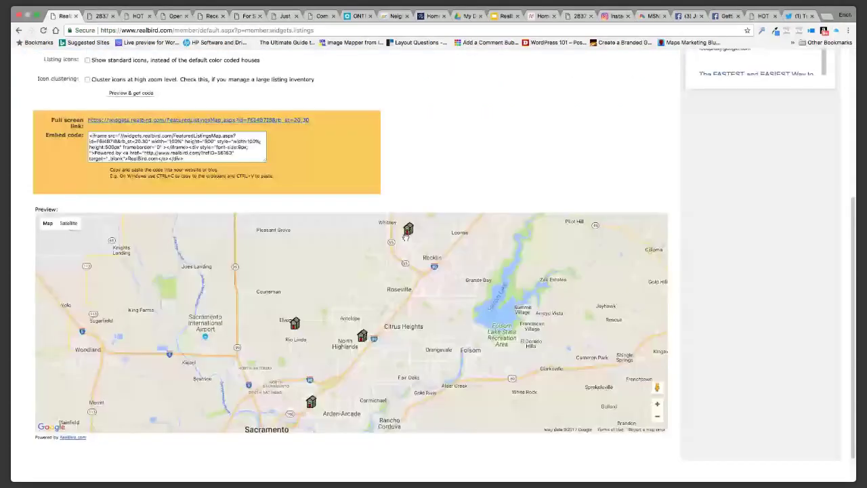
scroll(418, 165, "down", 1)
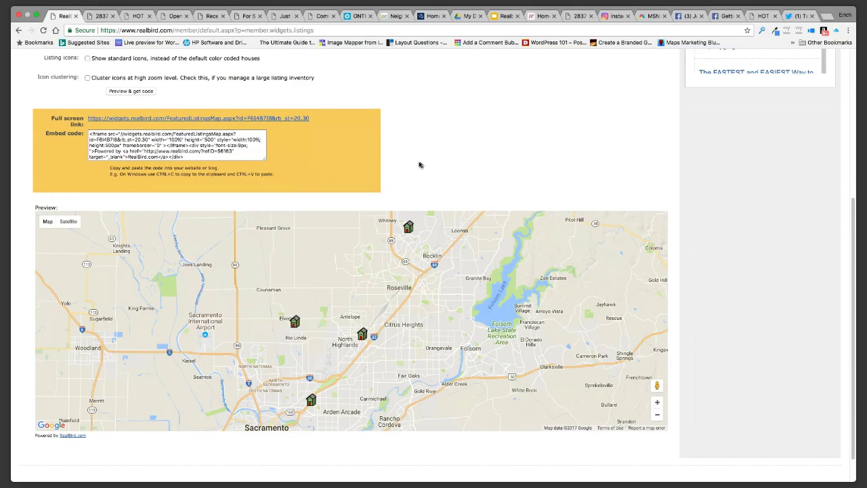
scroll(740, 76, "up", 8)
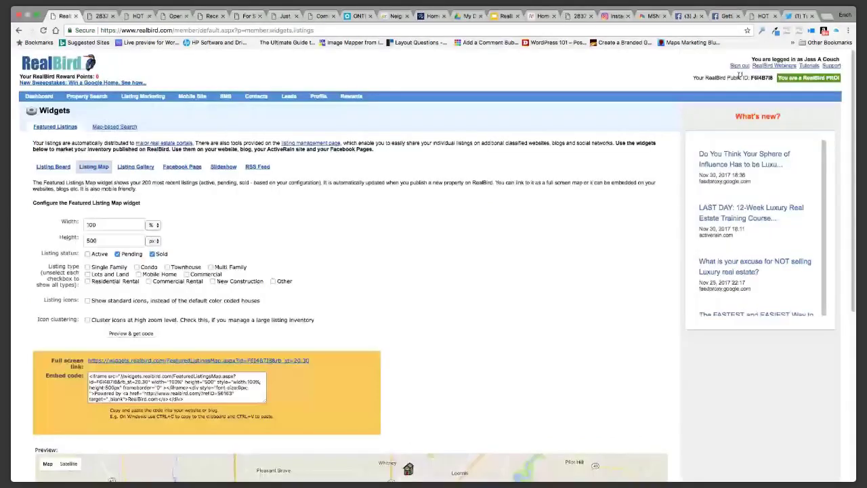
Load zillow.com in a new browser tab
left_click(827, 16)
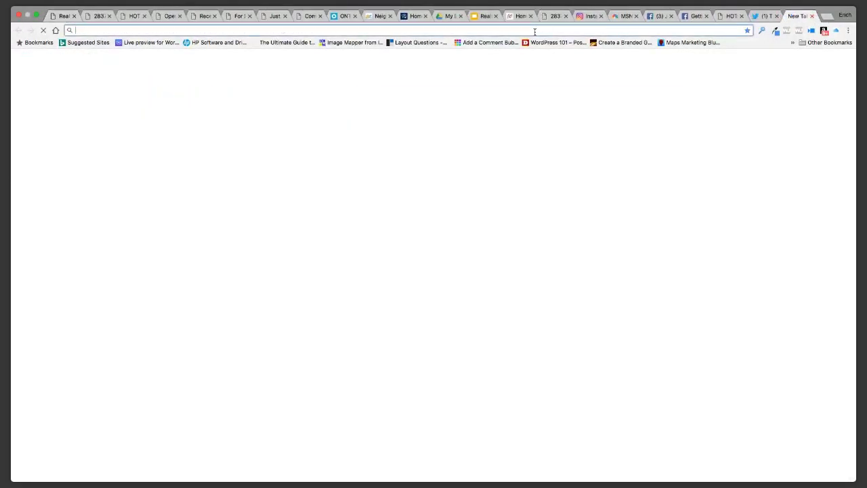
type("zillo")
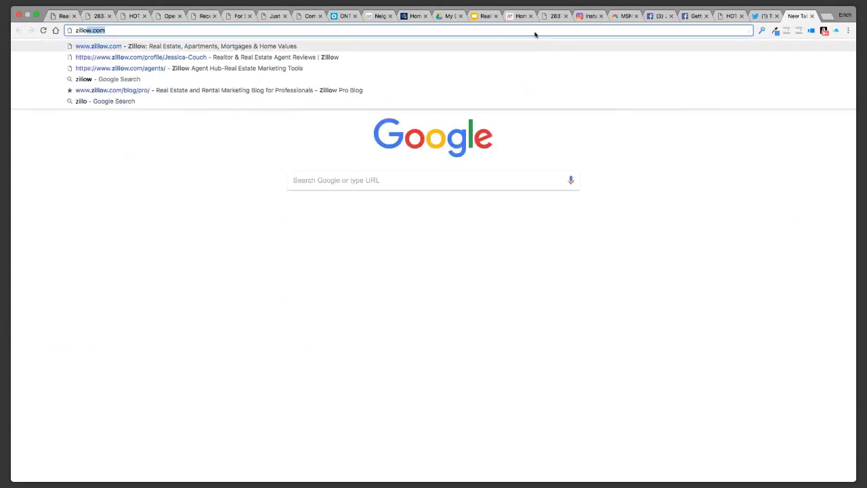
type("w")
left_click(269, 45)
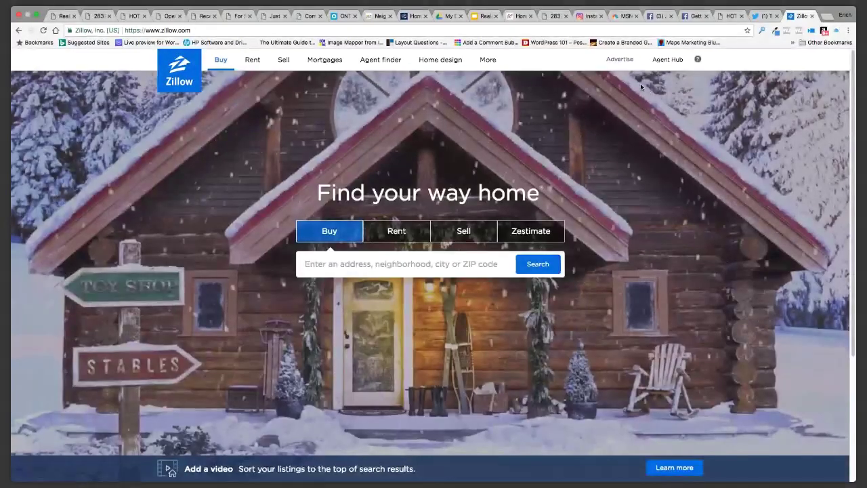
mouse_move(661, 62)
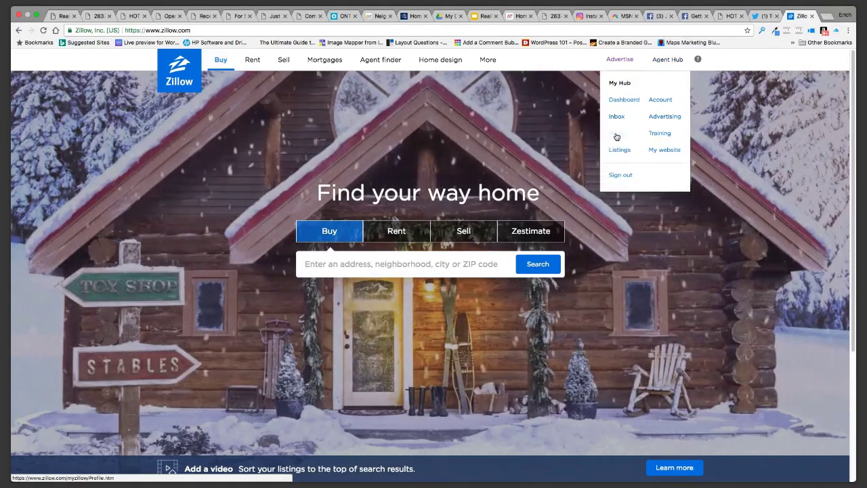
Open the agent's own Profile page from the My Hub dropdown
left_click(658, 62)
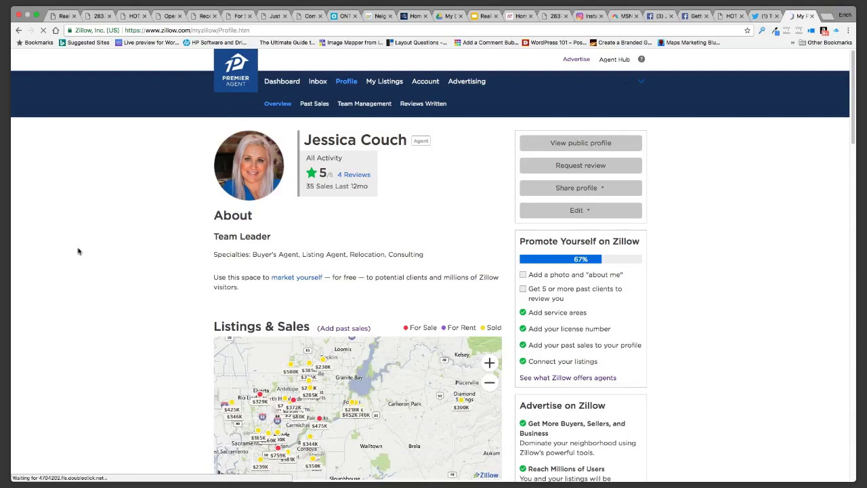
Scroll through the profile overview (5-star rating, 35 sales, 67% completion), then bring up the My Hub menu
scroll(78, 252, "down", 5)
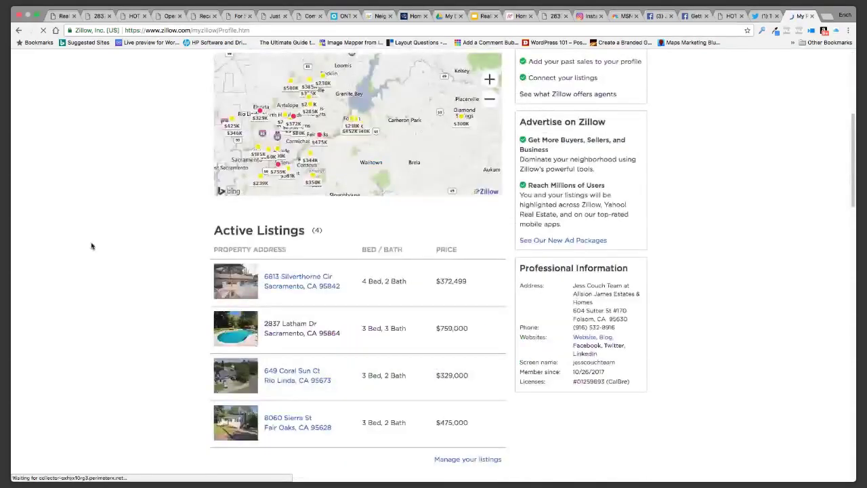
scroll(91, 246, "down", 4)
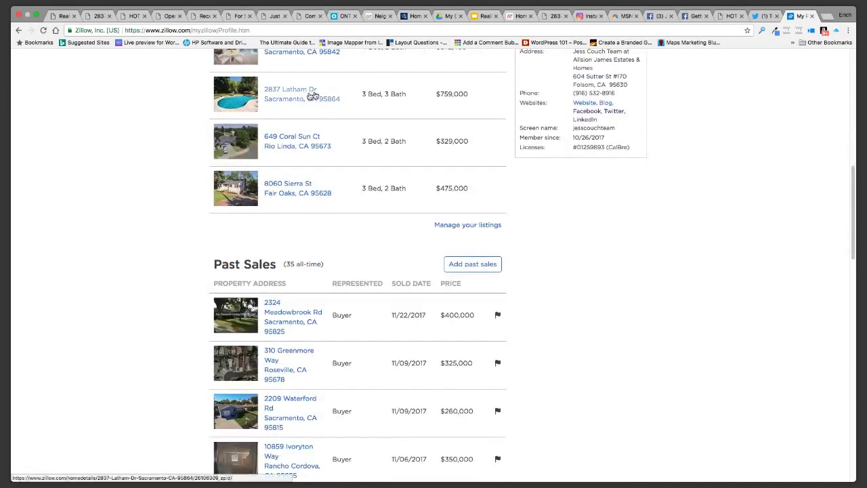
scroll(131, 340, "down", 2)
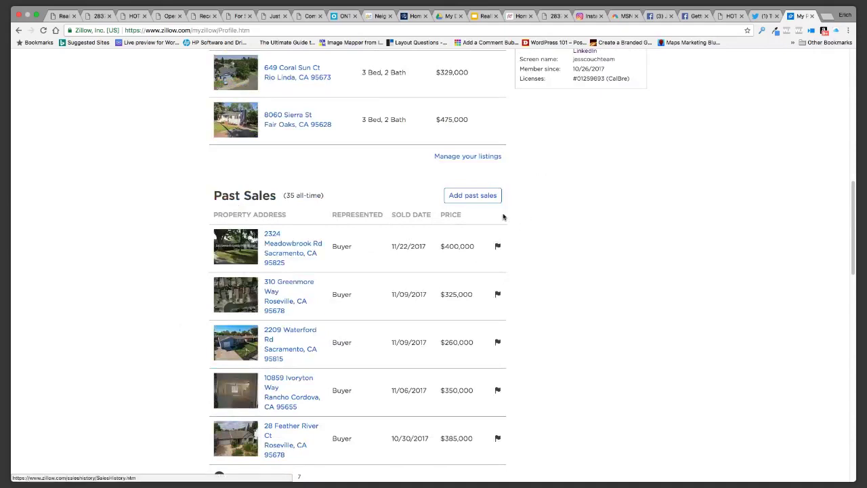
scroll(577, 279, "down", 1)
scroll(658, 271, "up", 8)
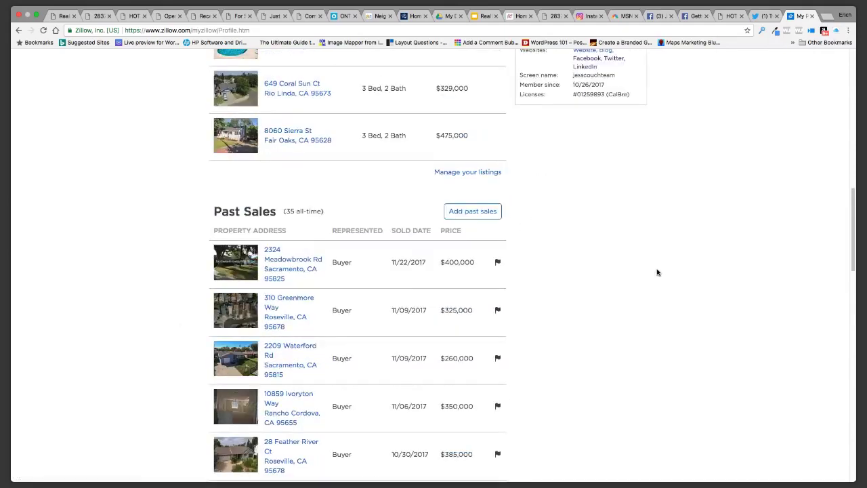
scroll(716, 270, "up", 1)
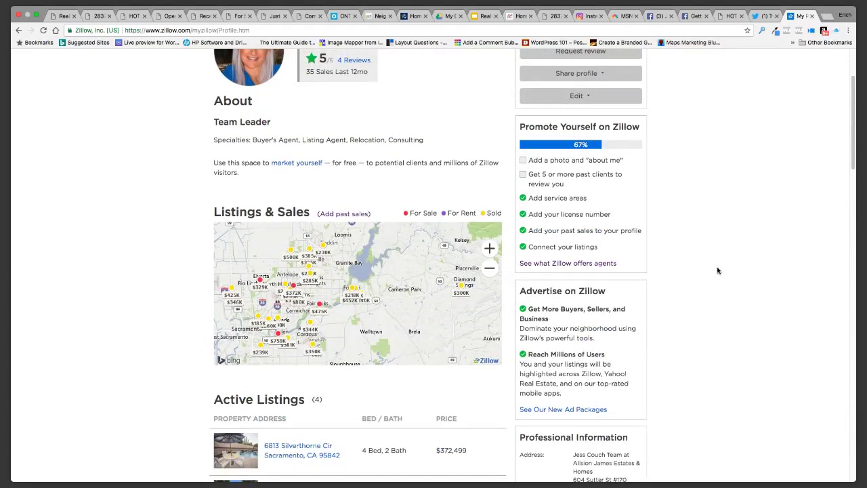
scroll(717, 270, "down", 5)
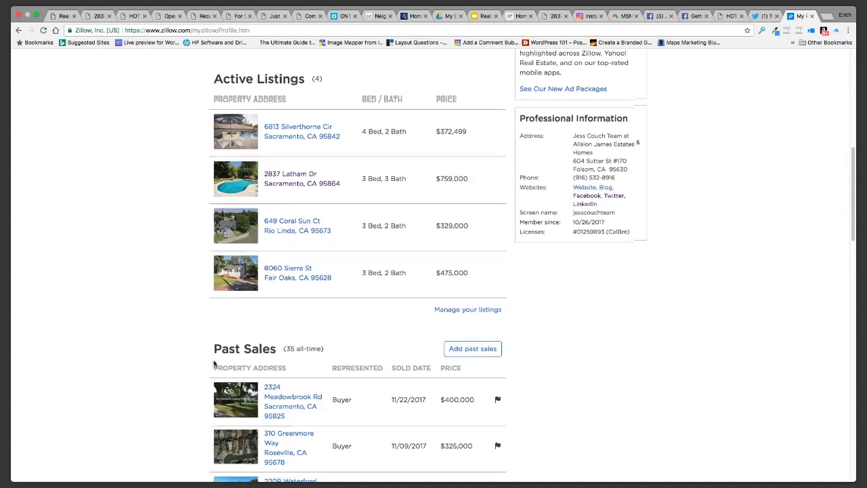
scroll(359, 189, "up", 10)
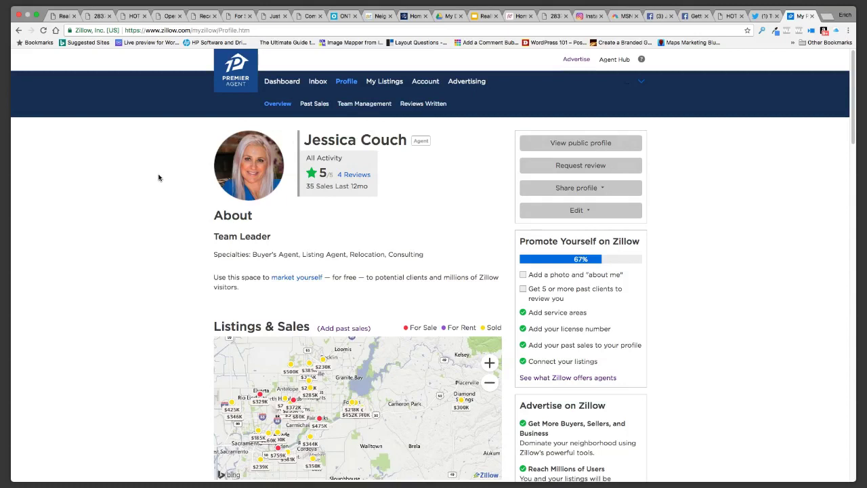
scroll(156, 178, "down", 1)
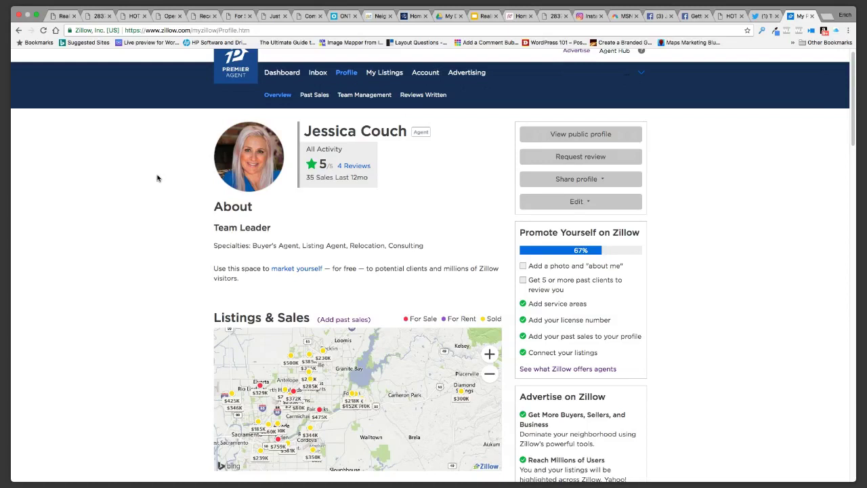
scroll(158, 178, "down", 5)
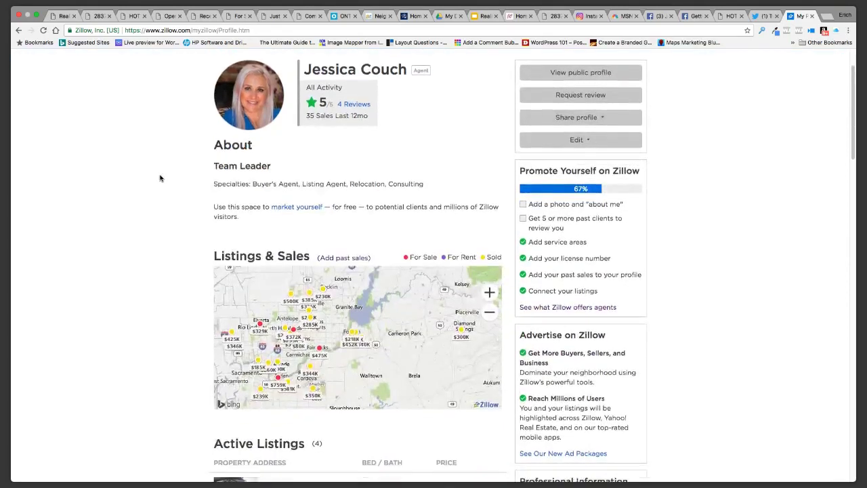
scroll(159, 178, "down", 10)
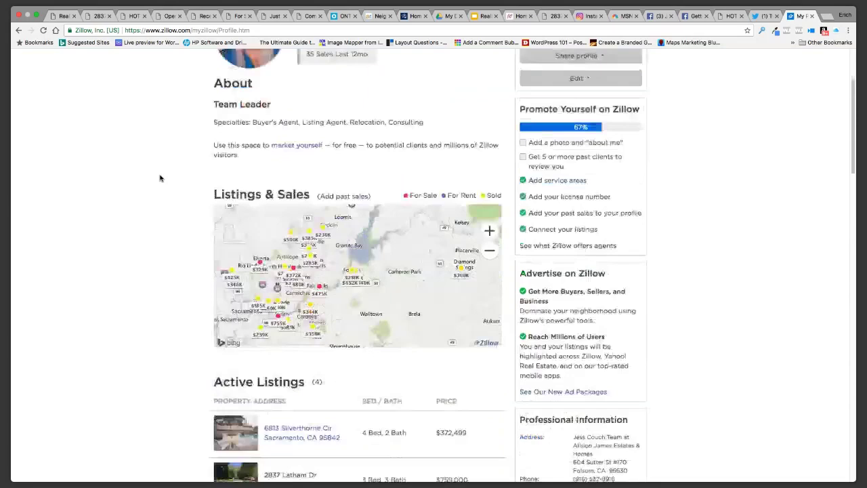
scroll(160, 178, "up", 10)
scroll(160, 178, "up", 5)
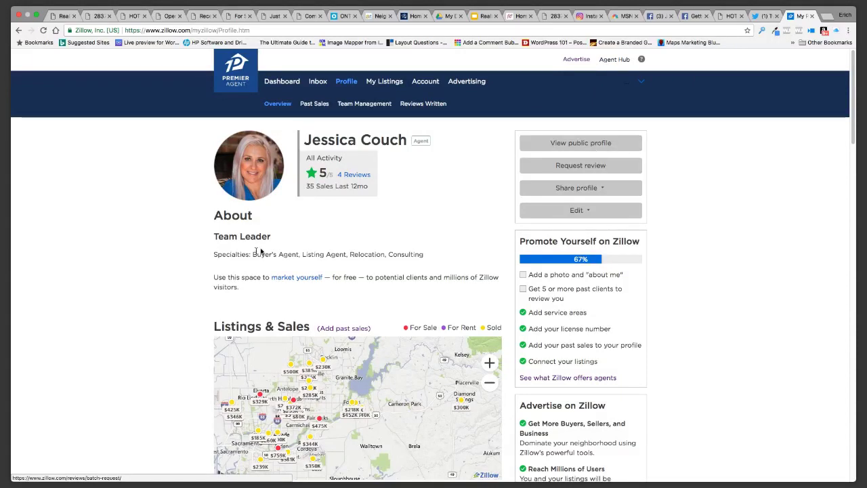
scroll(168, 256, "down", 1)
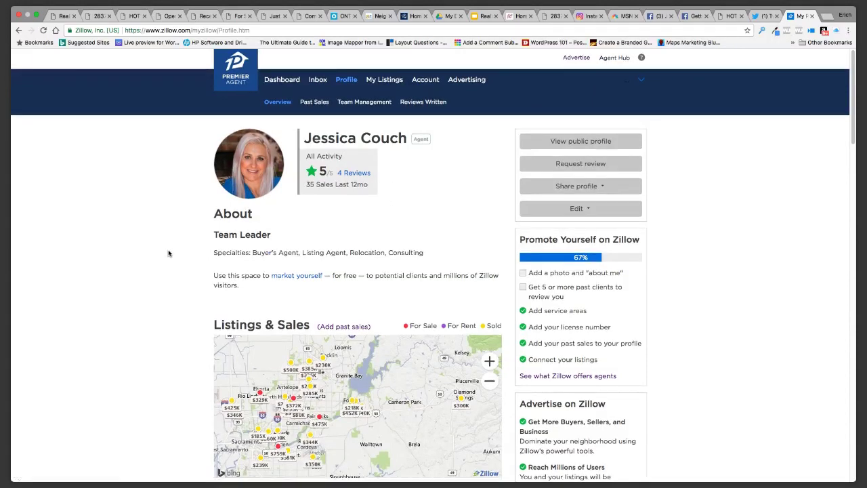
scroll(169, 253, "down", 2)
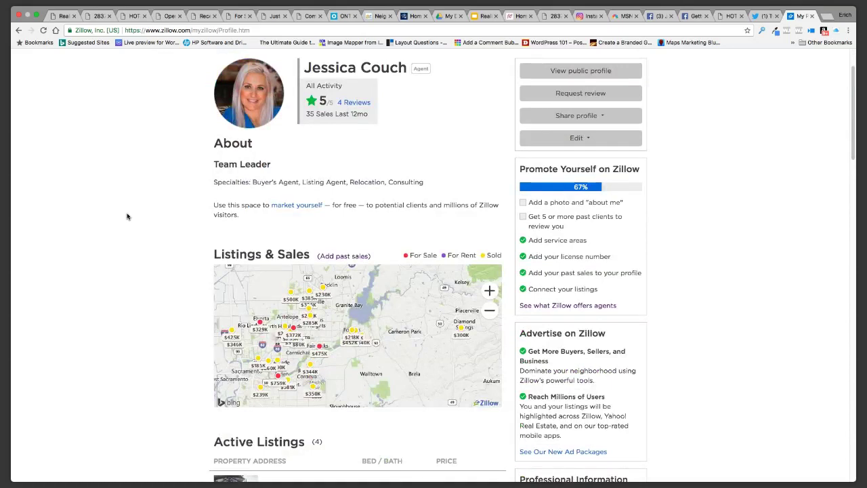
scroll(127, 216, "up", 2)
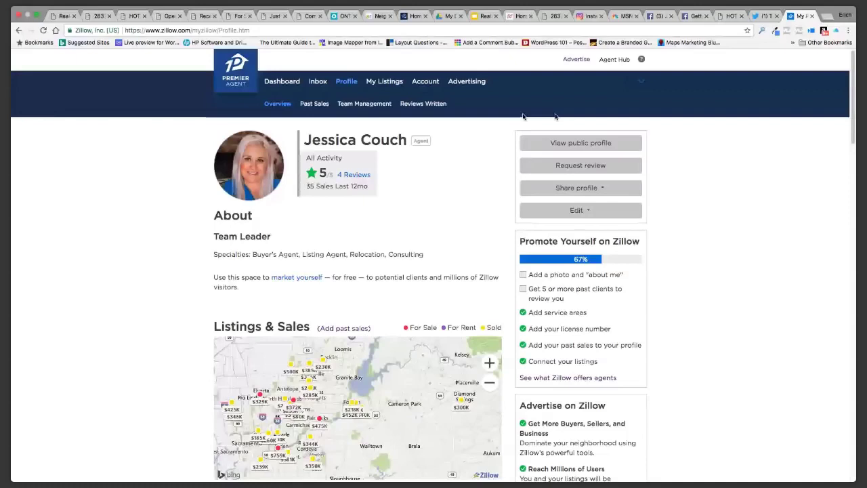
mouse_move(610, 69)
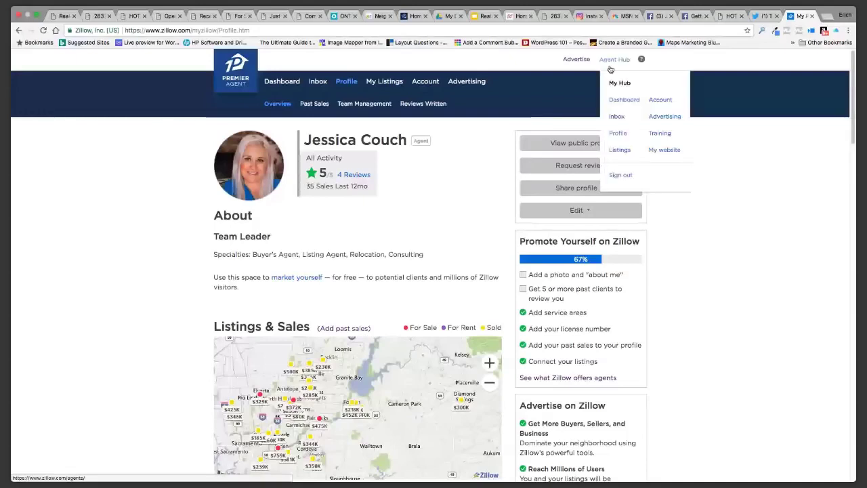
Go to the Profile, follow '(Add past sales)' to the Past Sales page, and select the Enter address field
left_click(617, 135)
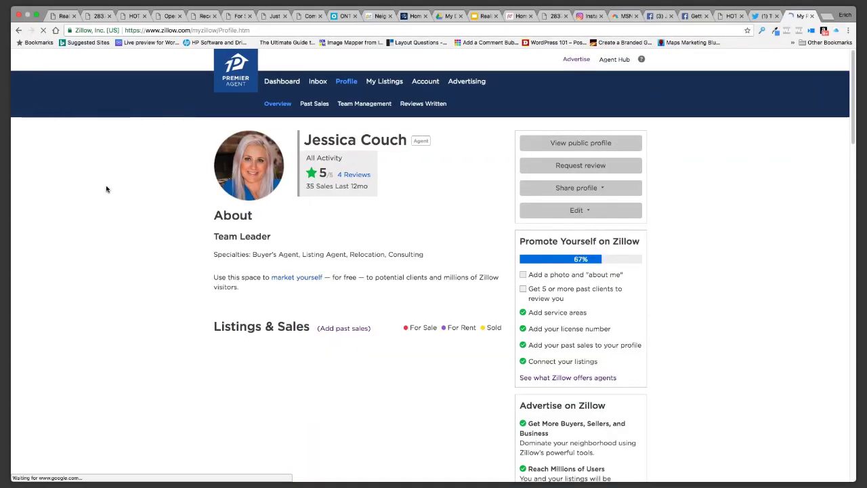
scroll(120, 212, "down", 2)
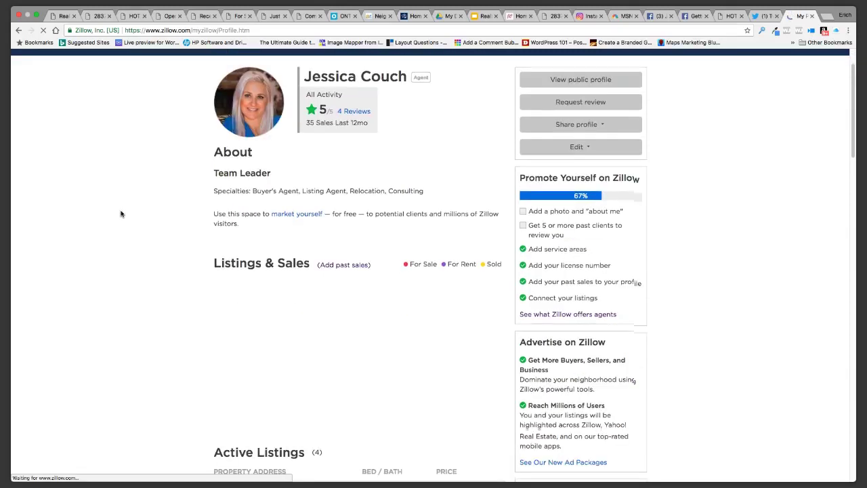
scroll(120, 213, "down", 1)
scroll(129, 216, "down", 1)
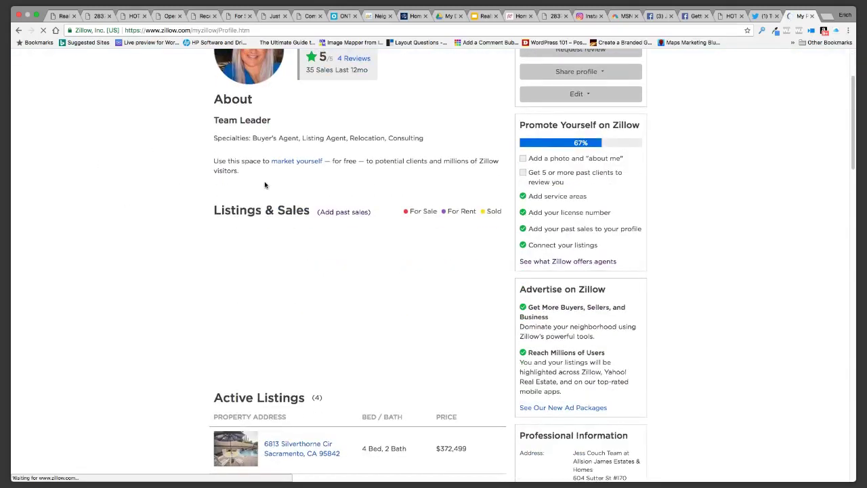
scroll(137, 272, "down", 2)
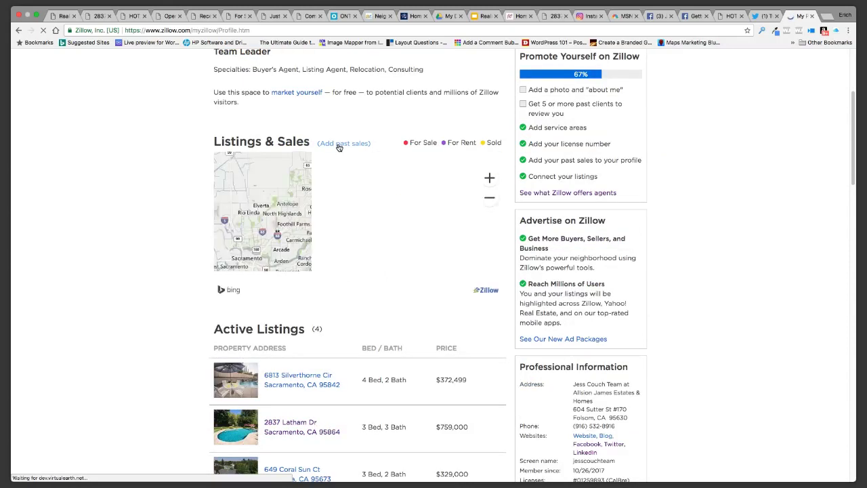
left_click(338, 146)
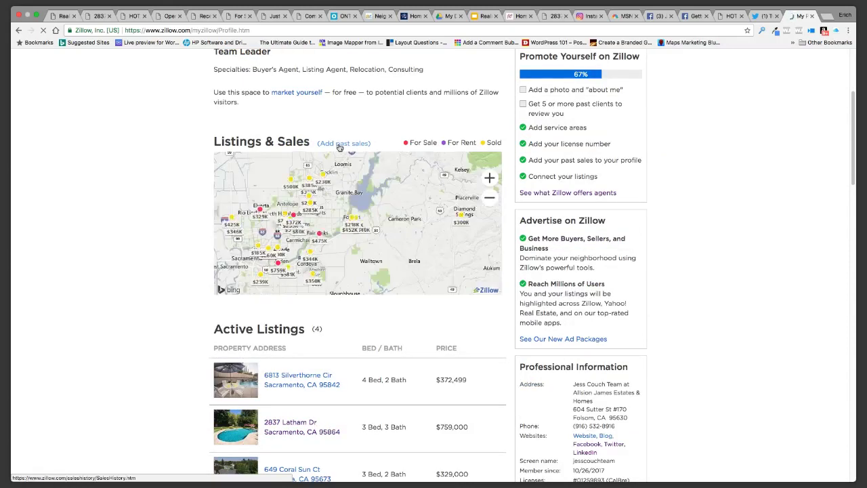
left_click(225, 277)
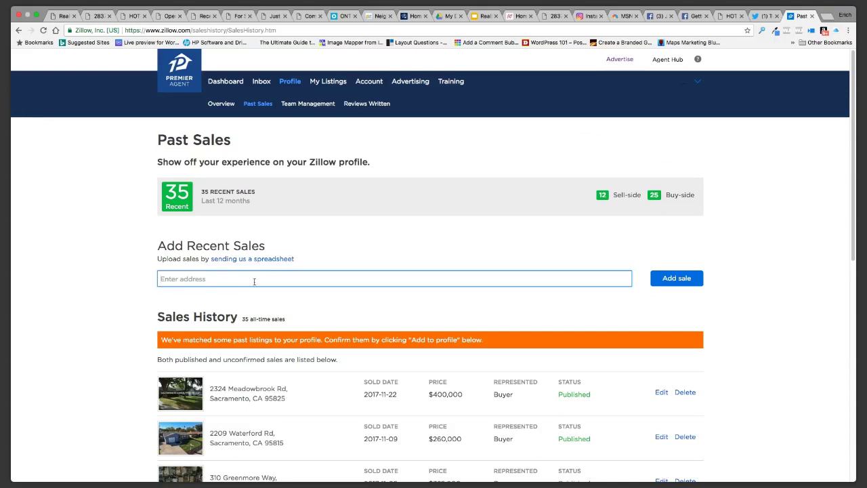
scroll(113, 318, "down", 1)
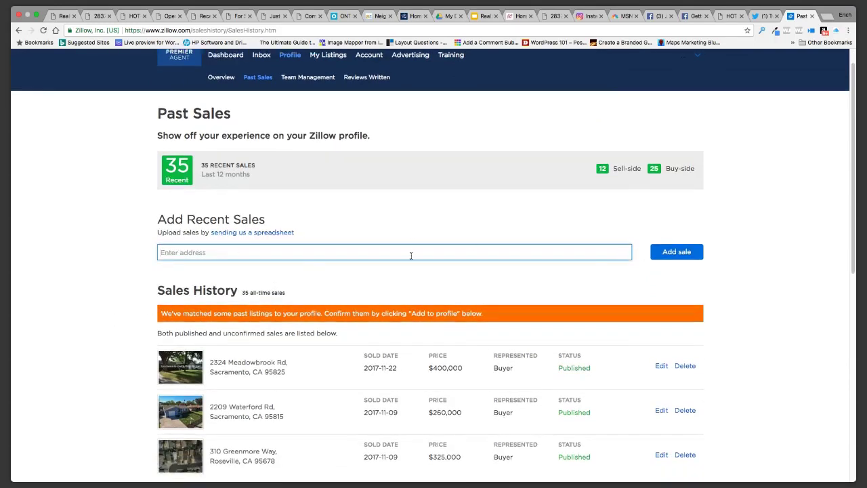
left_click(258, 250)
left_click(245, 266)
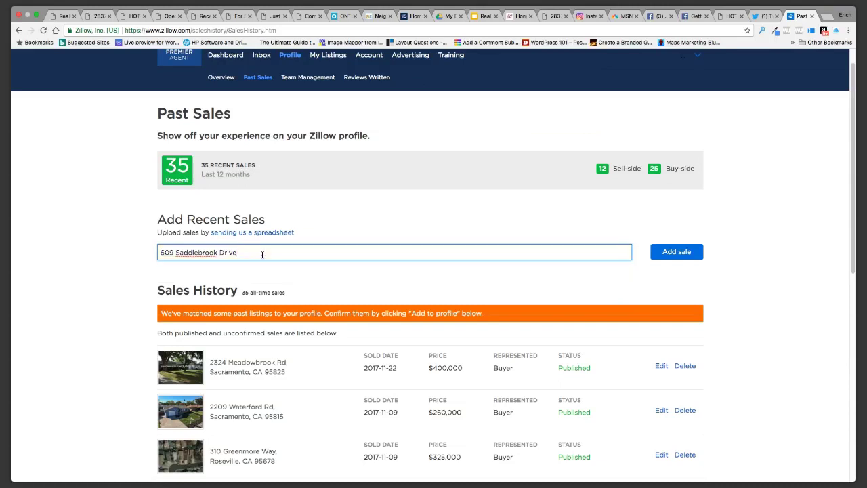
type("Payson Utah 84651")
left_click(681, 255)
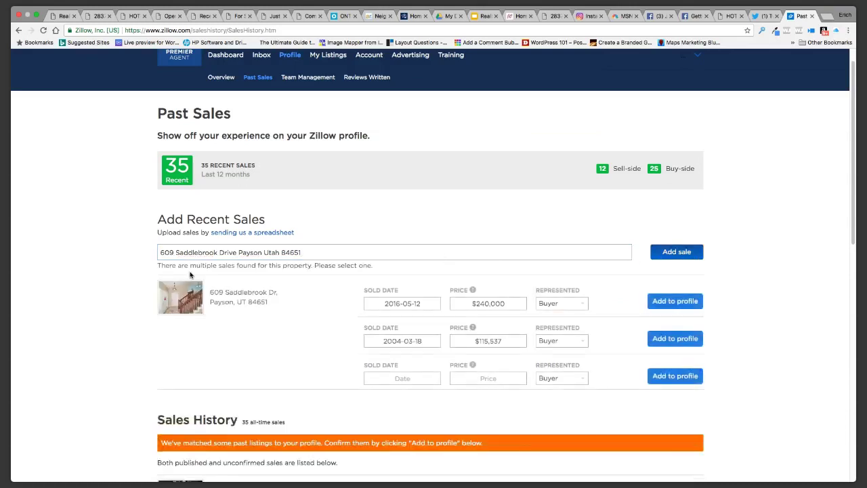
Review the sale rows' dates, prices and Buyer side, then add the 2016-05-12 sale to the profile
left_click(417, 303)
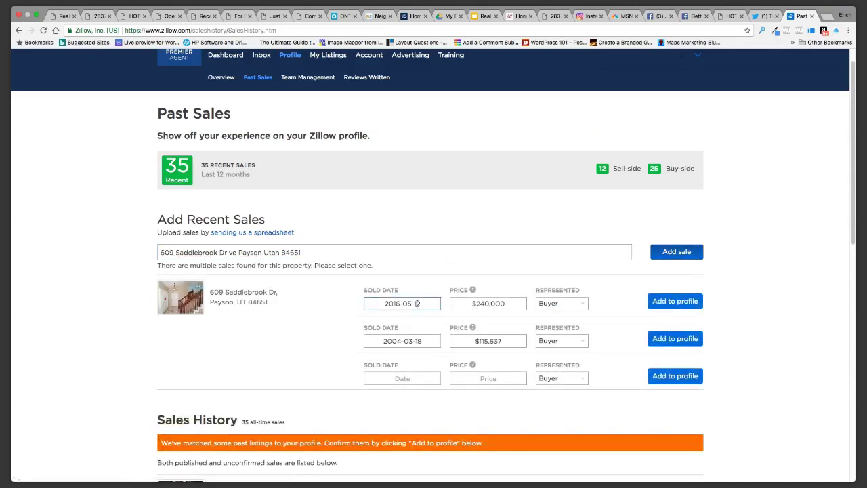
left_click(479, 305)
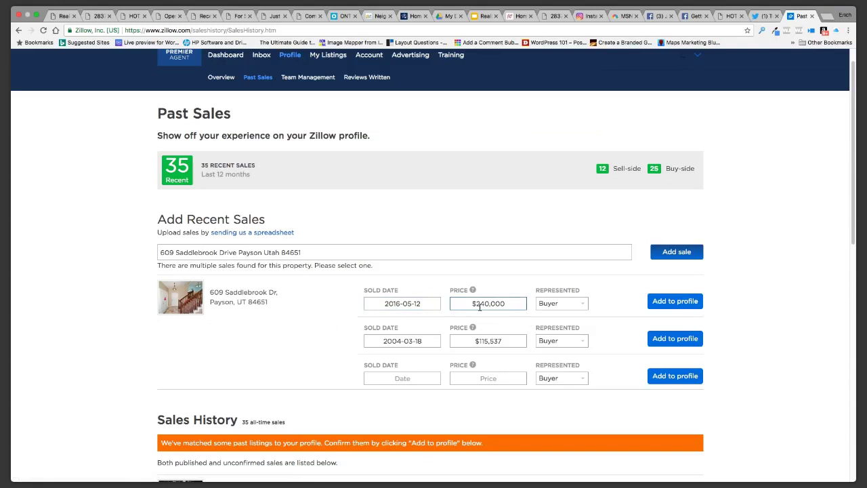
left_click(408, 303)
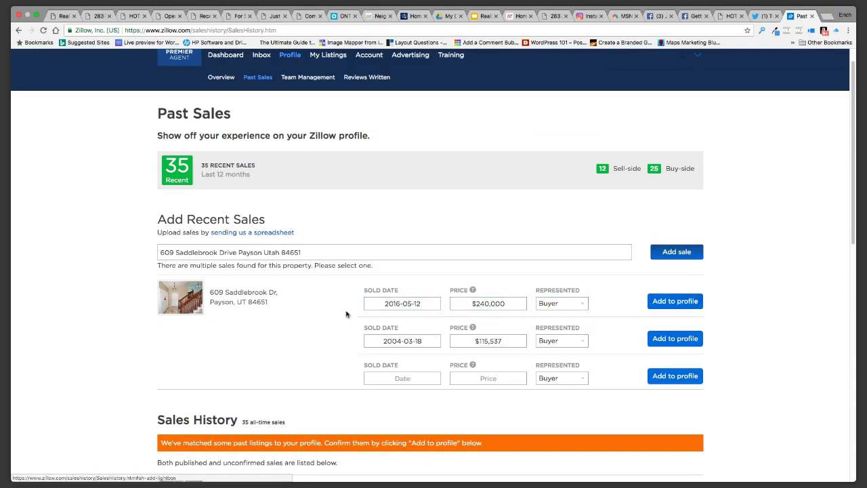
left_click(385, 381)
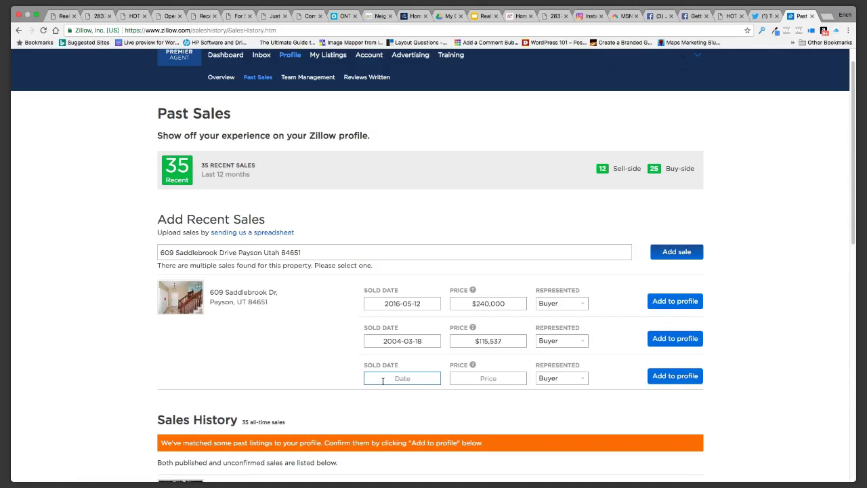
left_click(478, 382)
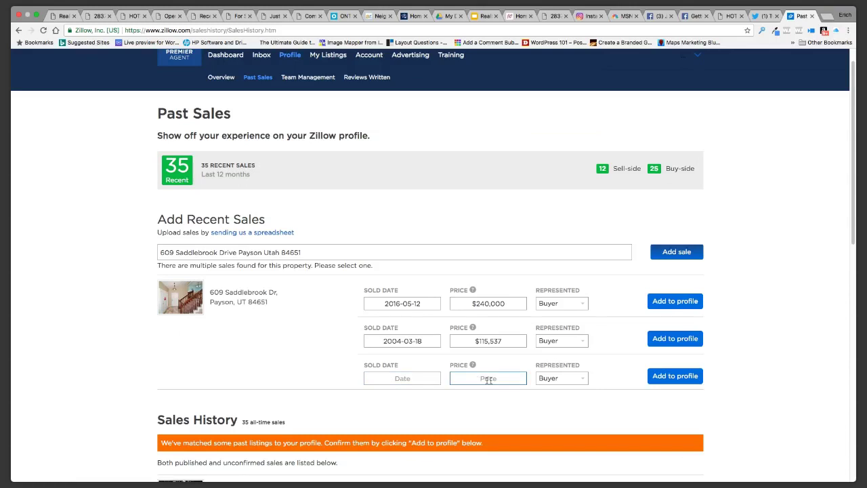
left_click(566, 380)
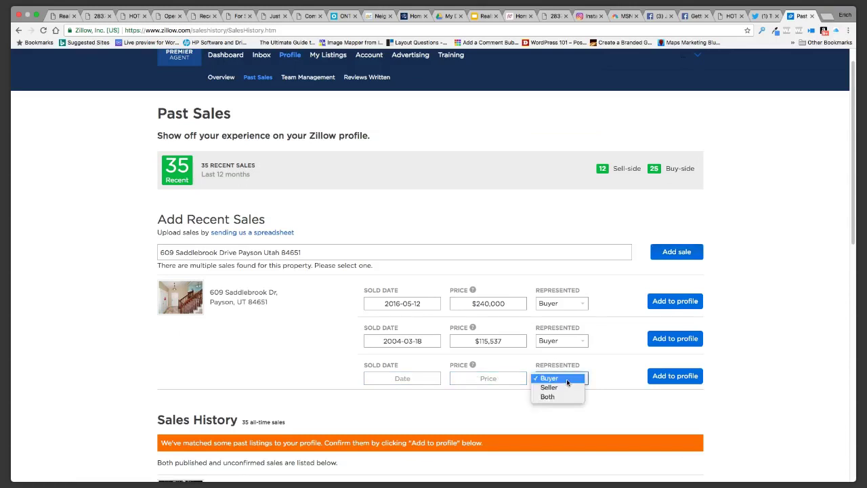
left_click(608, 372)
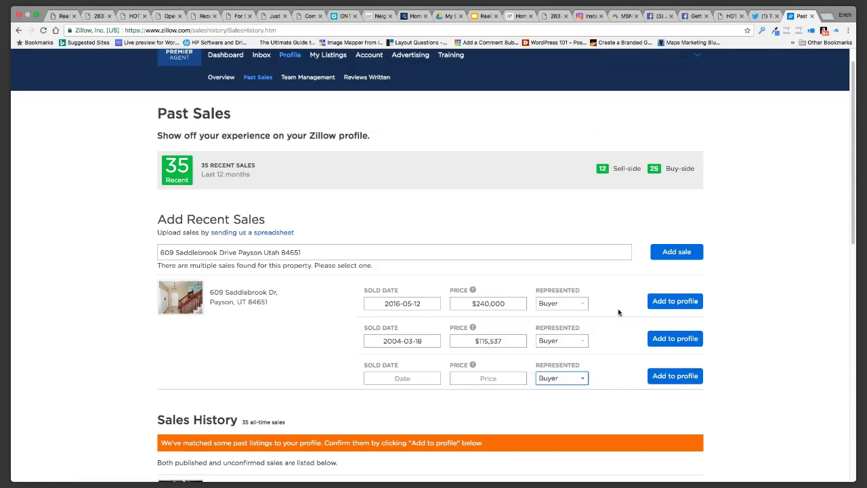
left_click(667, 302)
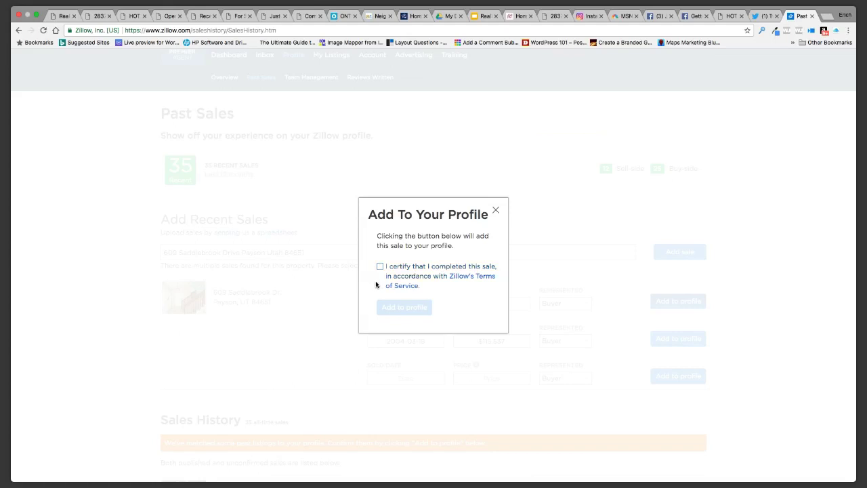
Close the Add To Your Profile dialog without certifying, review the Sales History, and open Agent Hub
left_click(498, 211)
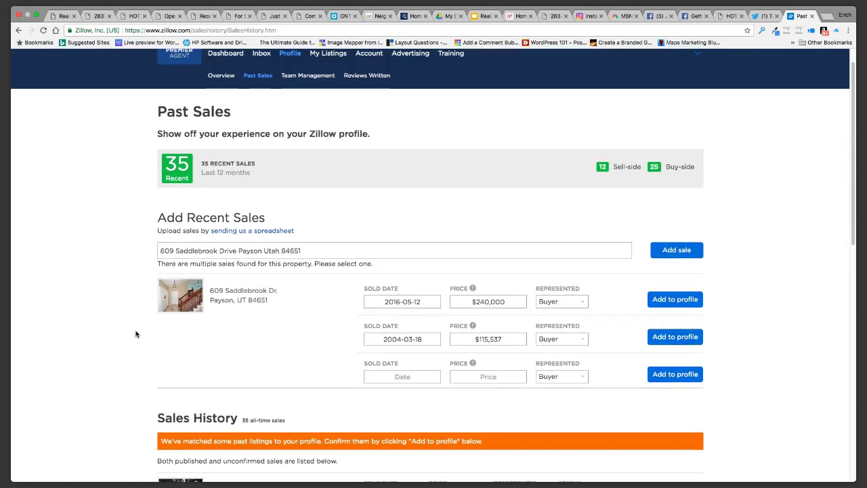
scroll(136, 334, "up", 1)
scroll(136, 335, "down", 5)
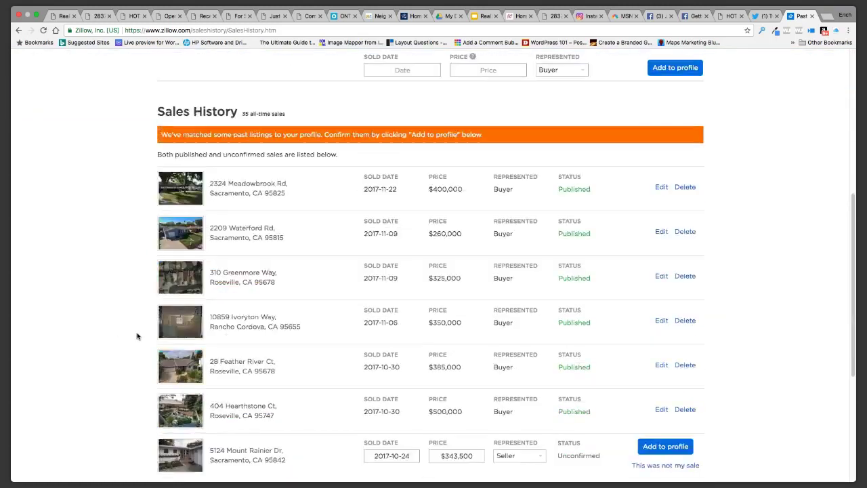
scroll(119, 332, "up", 3)
scroll(117, 331, "up", 1)
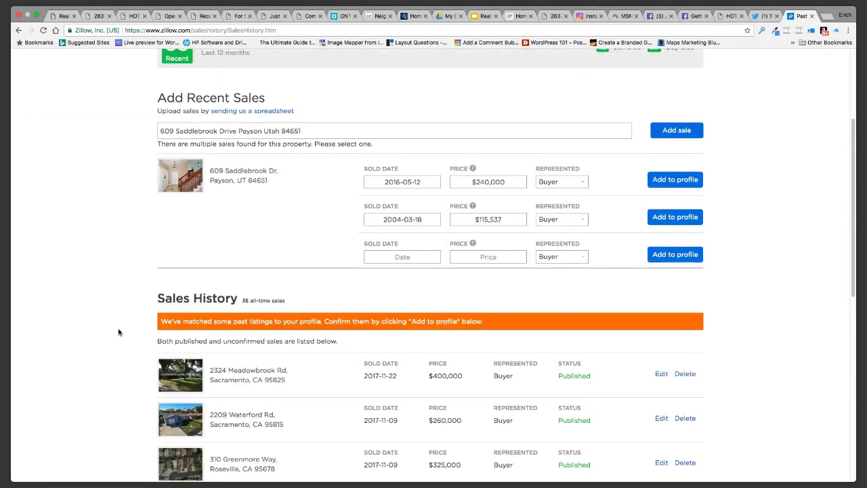
scroll(118, 331, "up", 3)
left_click(663, 59)
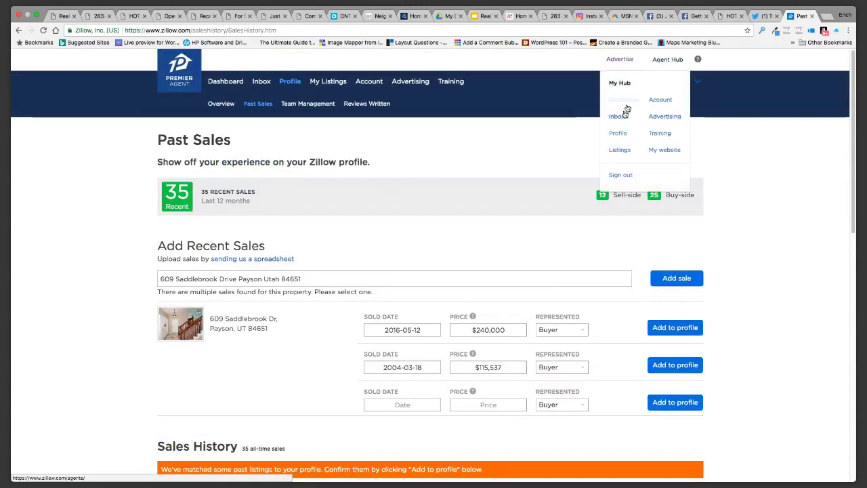
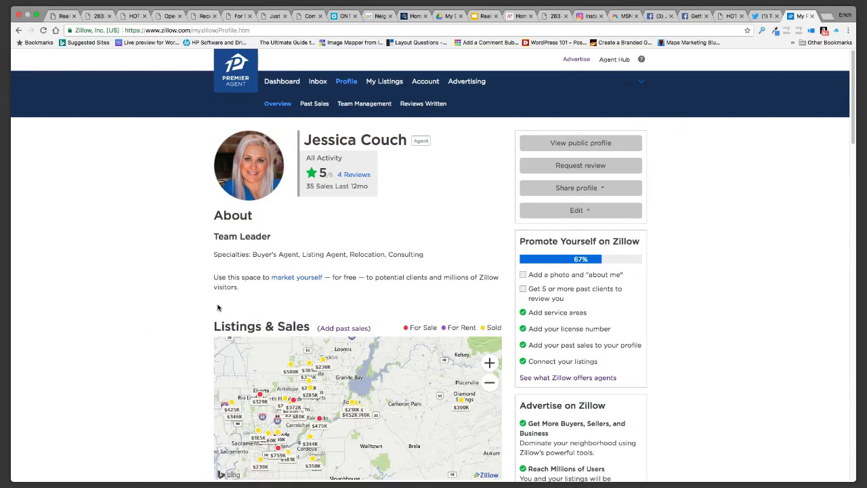
Scroll through the Zillow search results to survey the available listings
scroll(141, 303, "down", 1)
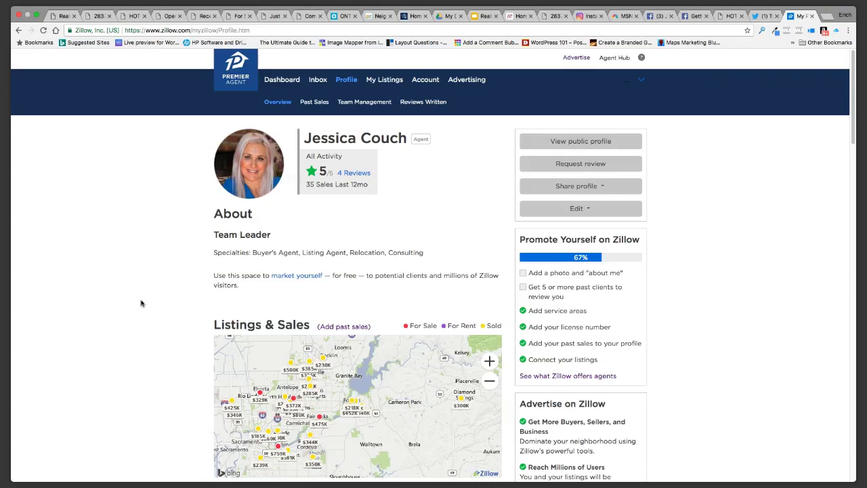
scroll(141, 303, "up", 1)
mouse_move(607, 61)
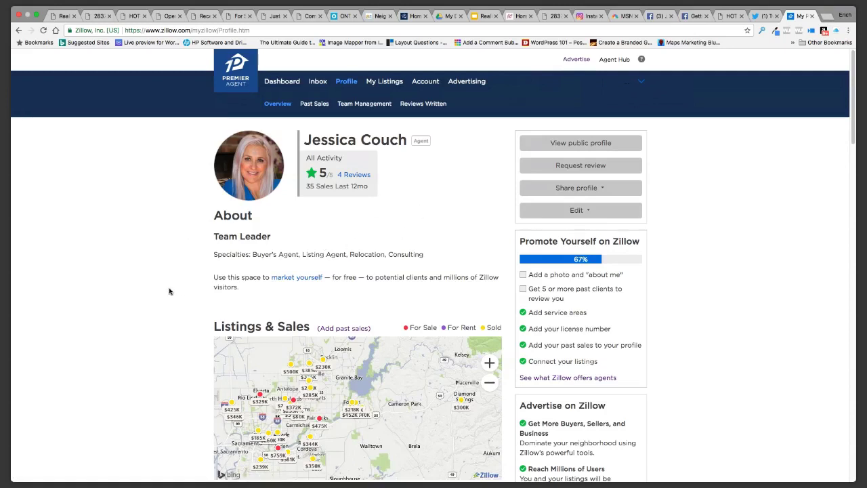
scroll(169, 291, "down", 3)
scroll(170, 292, "down", 10)
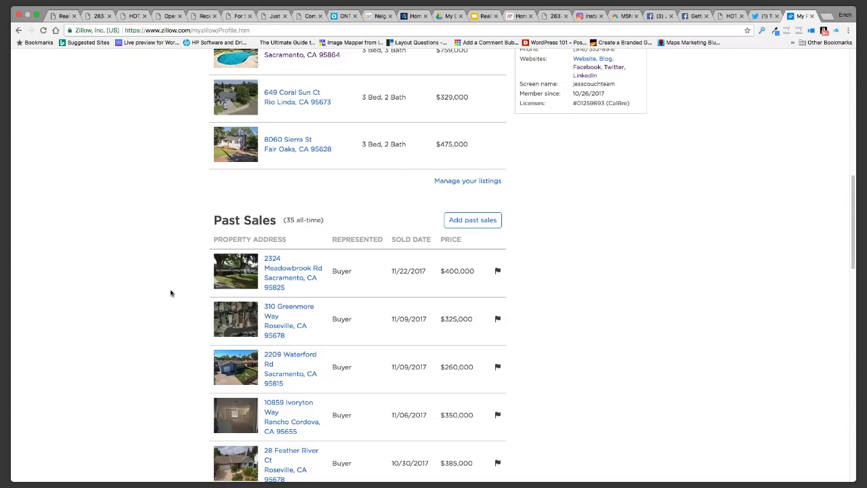
scroll(171, 293, "down", 4)
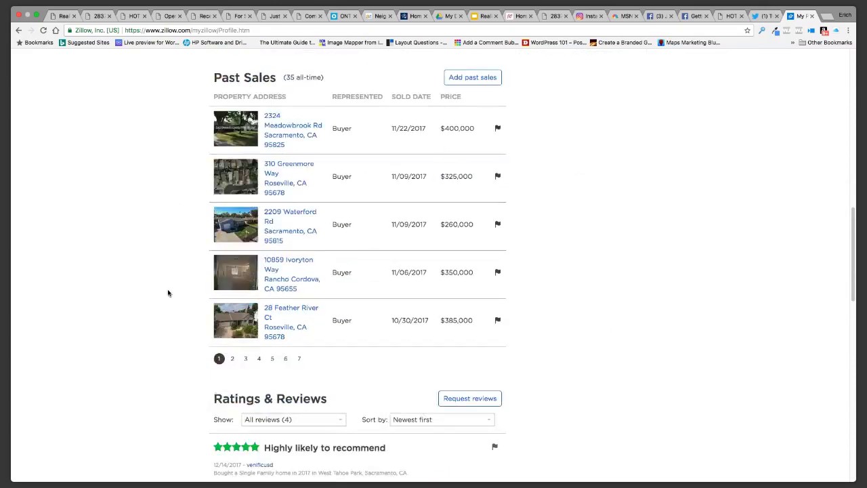
scroll(168, 293, "up", 1)
scroll(169, 293, "up", 1)
scroll(170, 293, "down", 1)
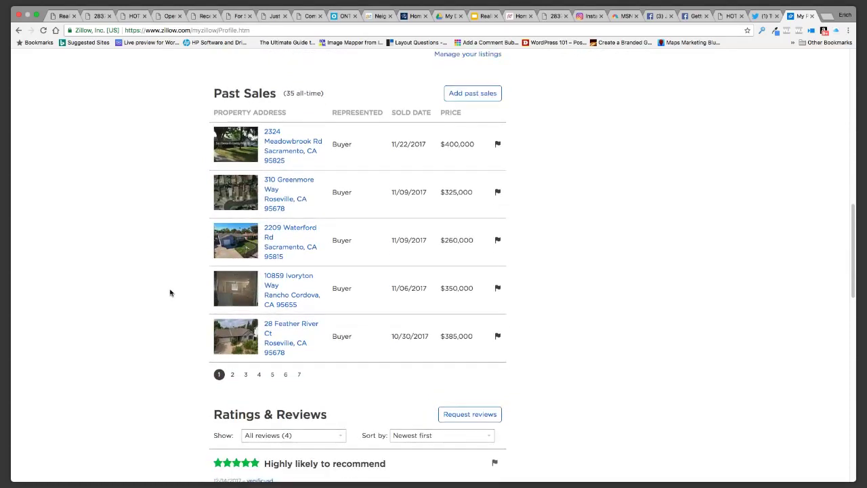
scroll(170, 292, "up", 3)
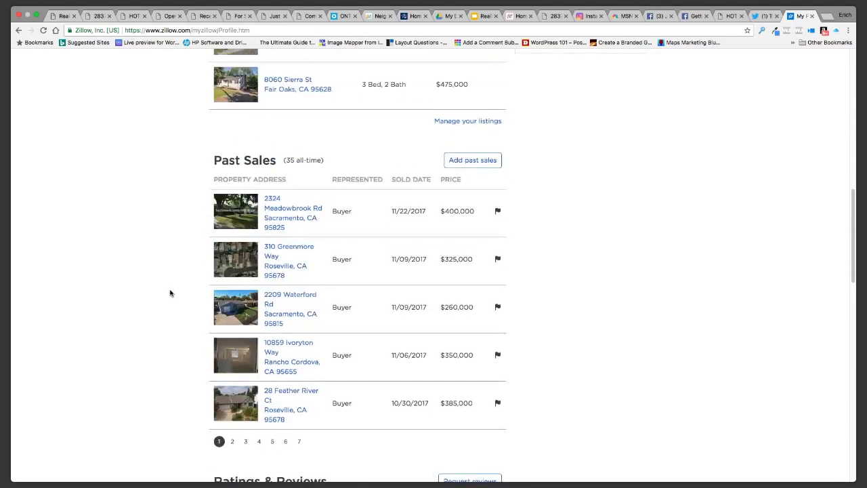
scroll(170, 292, "up", 8)
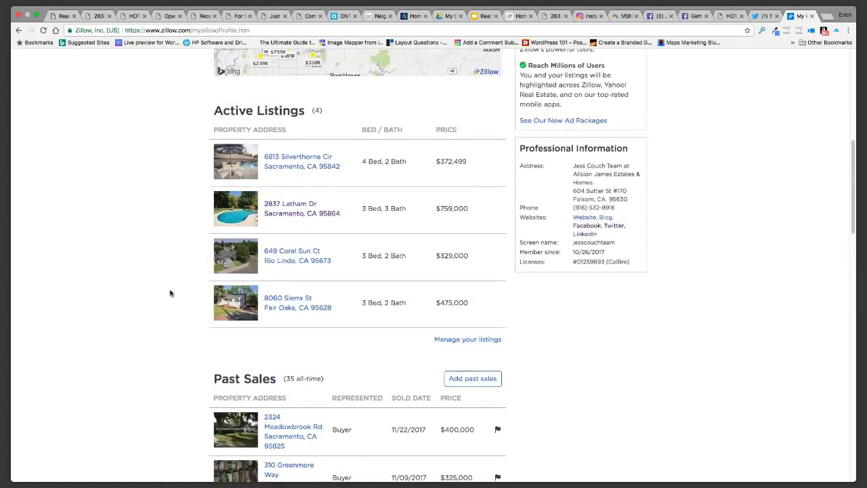
scroll(170, 293, "down", 5)
scroll(170, 292, "up", 7)
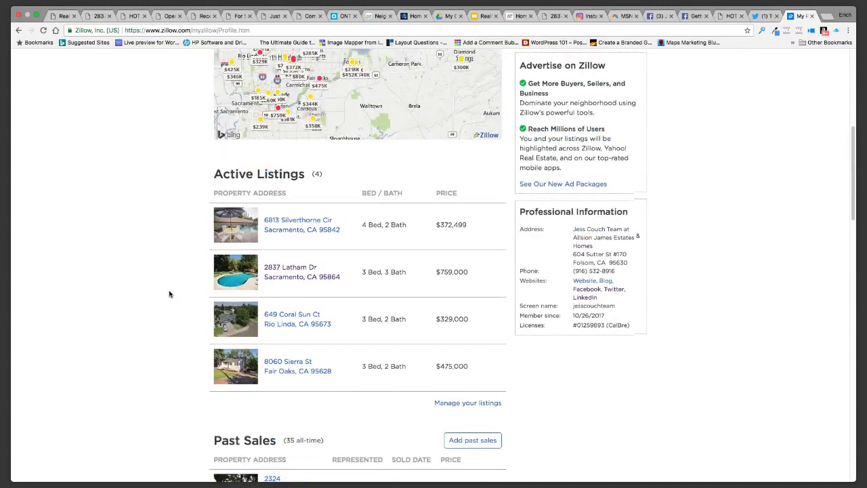
scroll(170, 293, "up", 5)
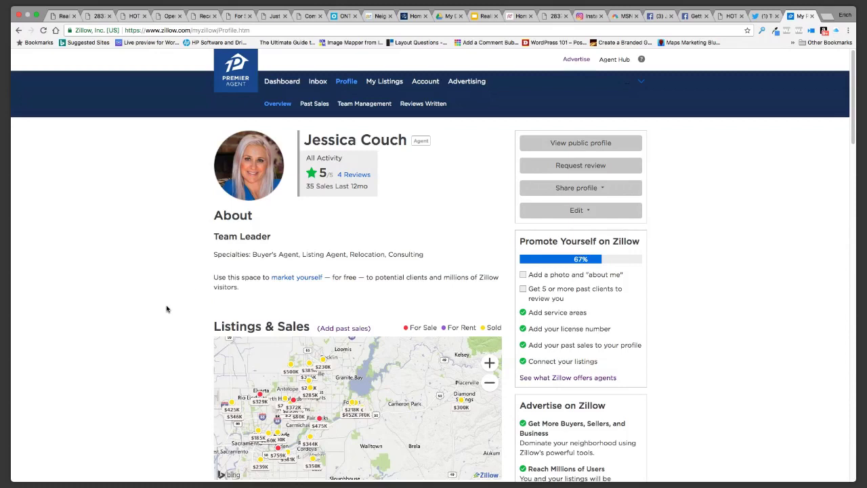
scroll(167, 309, "down", 5)
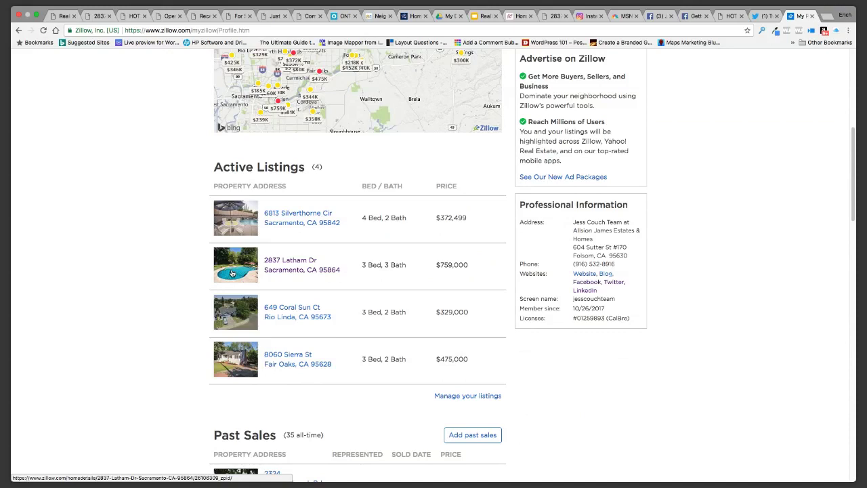
left_click(248, 268)
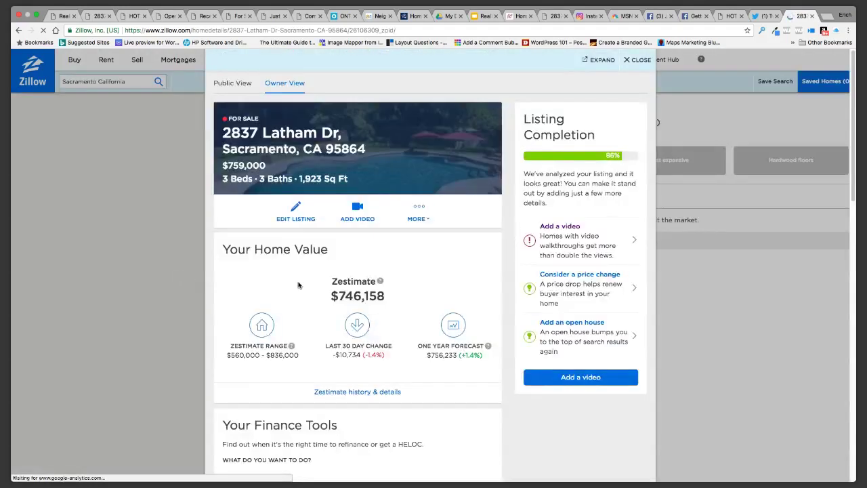
scroll(299, 285, "down", 5)
scroll(300, 285, "up", 5)
scroll(555, 231, "down", 2)
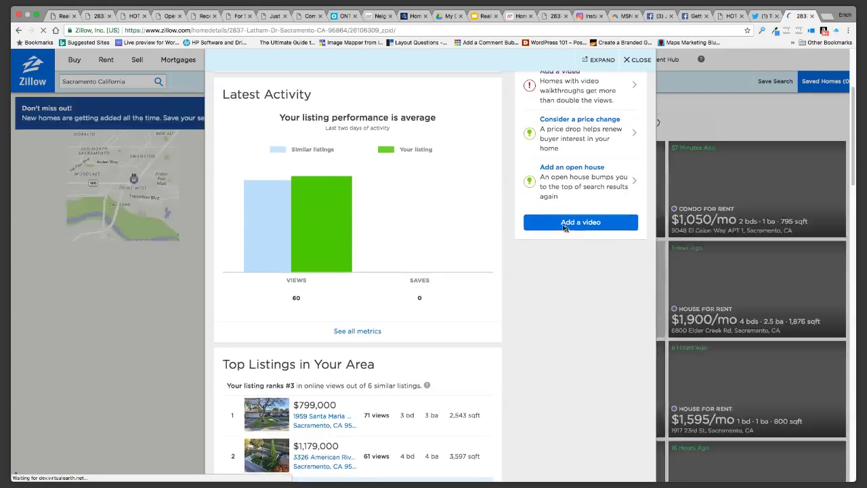
scroll(574, 297, "up", 1)
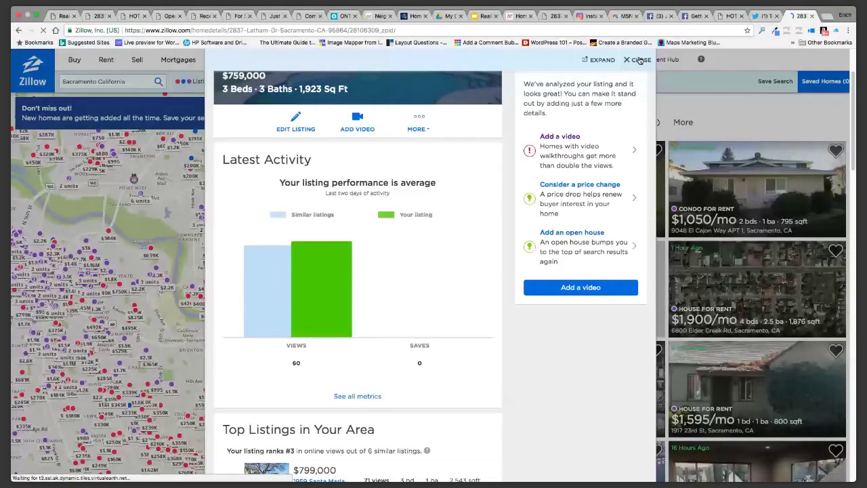
left_click(639, 60)
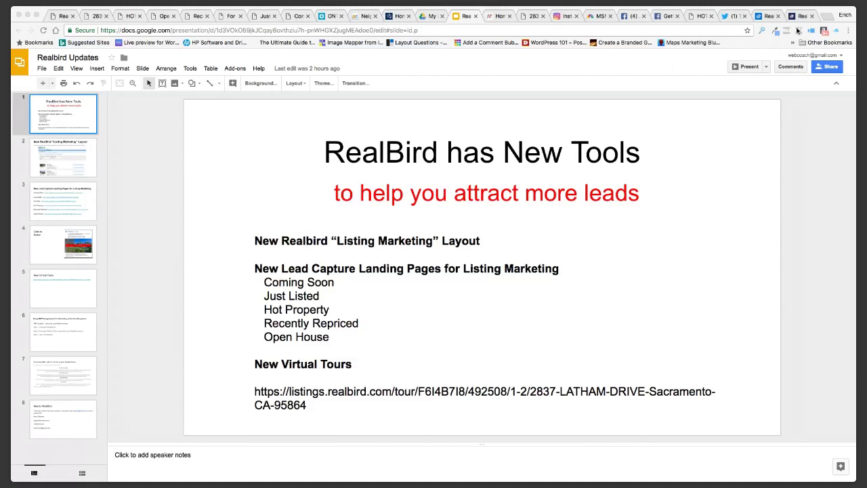
Return to the Zillow map showing 1,179 Sacramento listings, newest first
left_click(763, 16)
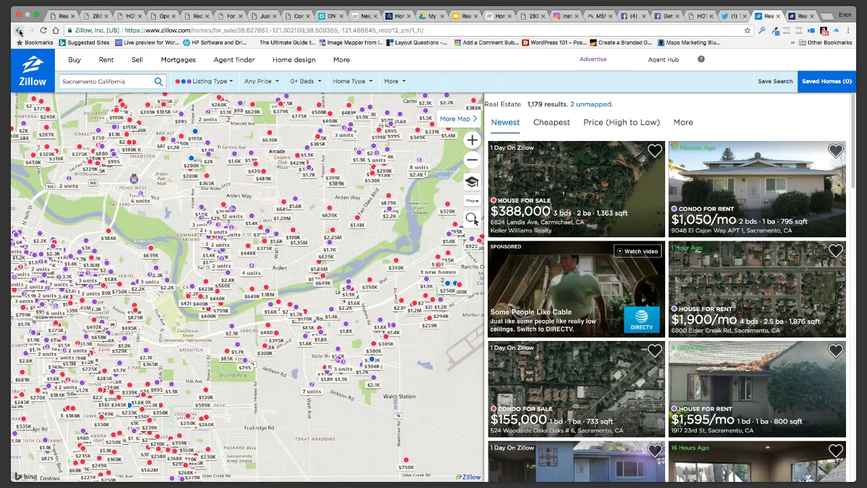
Switch to the RealBird Listing Websites page with its 3 active listings
left_click(55, 18)
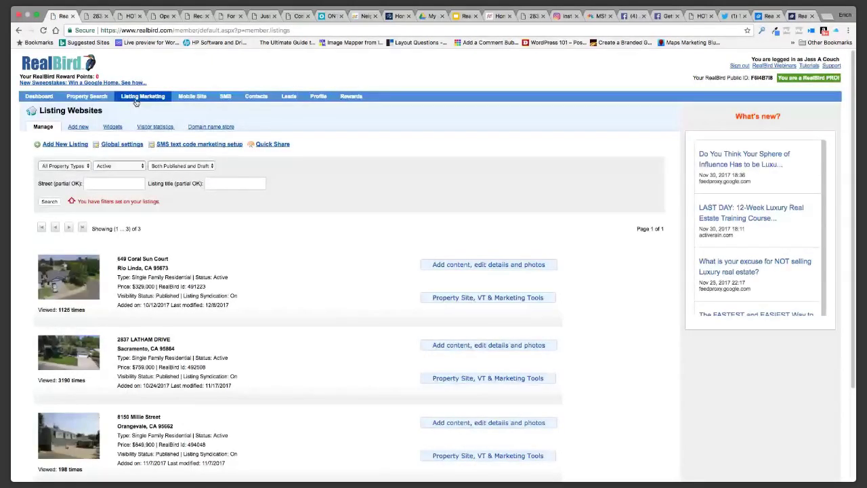
Check the Global settings Enable Features, then sign out of the RealBird account
left_click(122, 144)
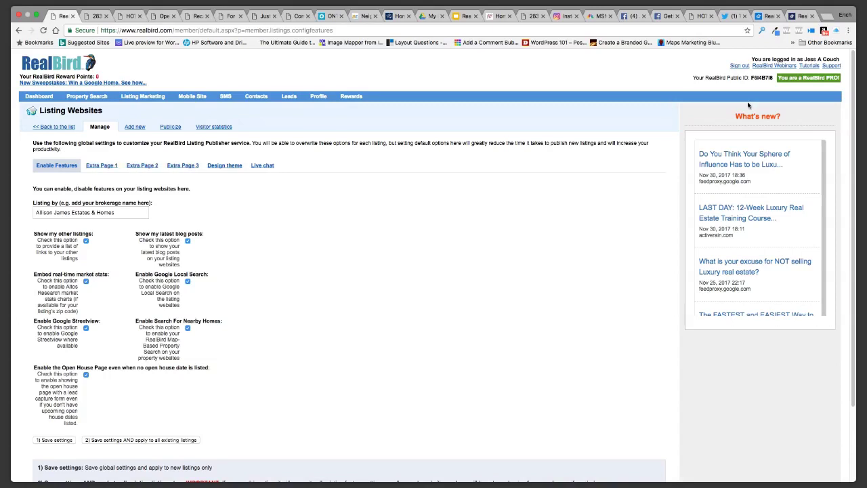
left_click(738, 67)
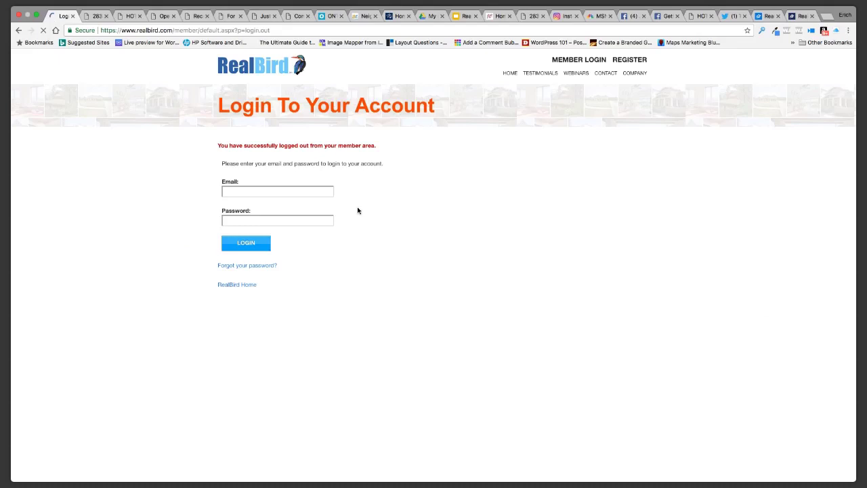
type("su")
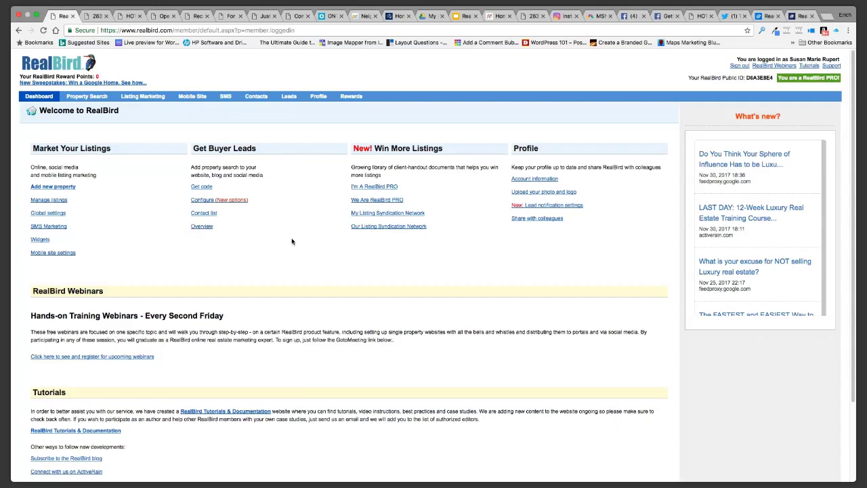
left_click(148, 97)
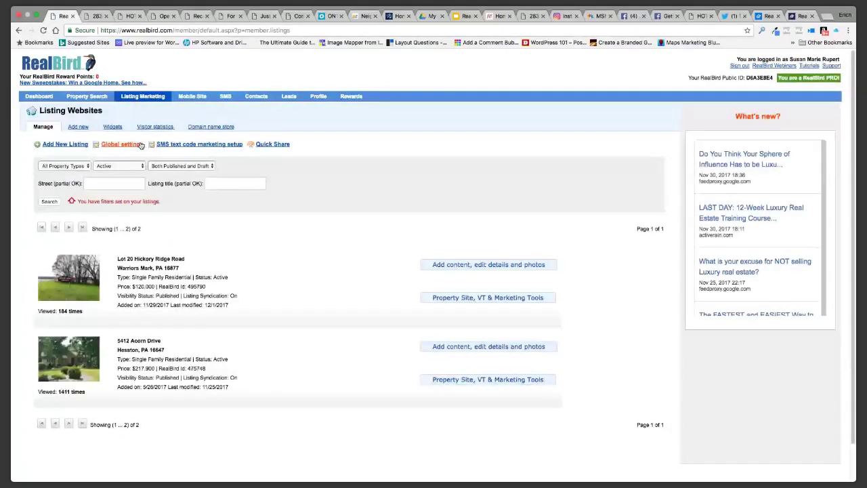
left_click(122, 145)
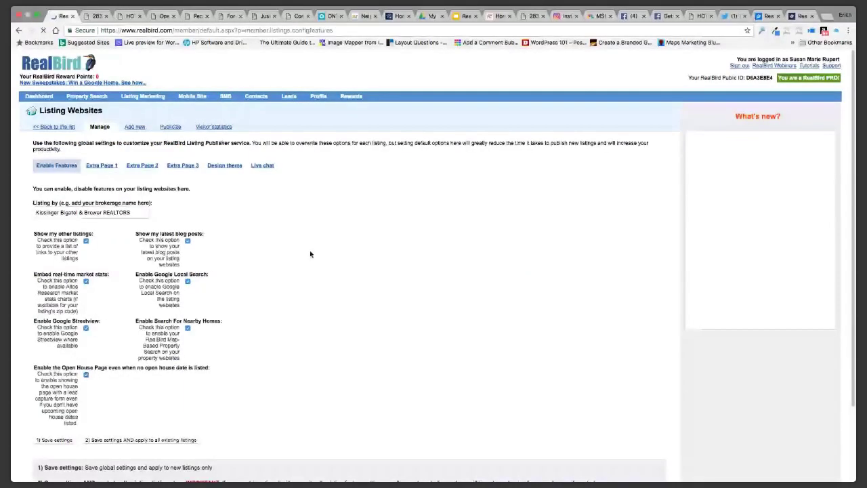
left_click(102, 165)
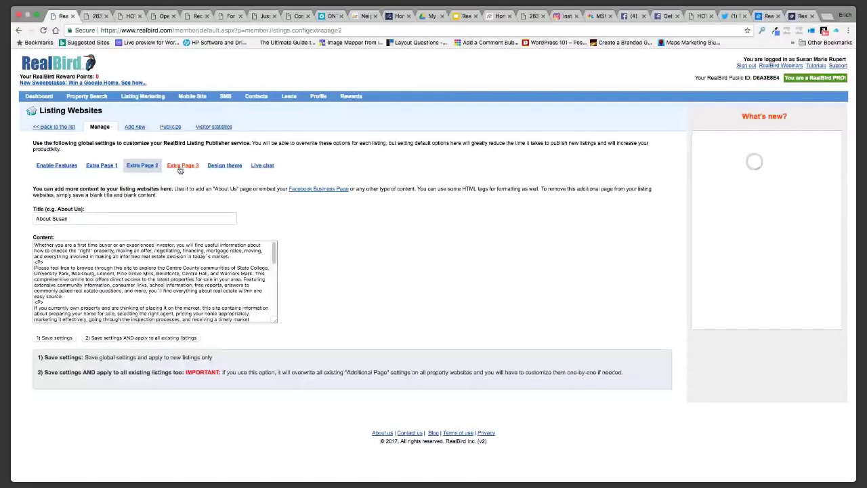
left_click(180, 167)
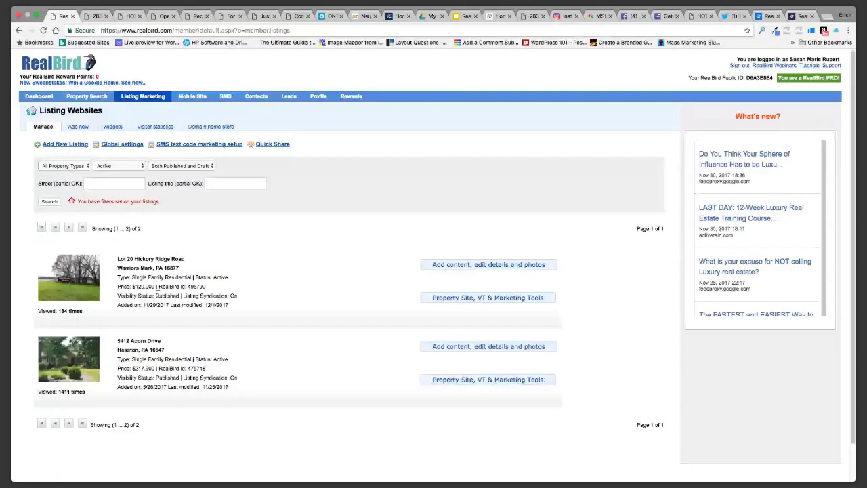
left_click(452, 346)
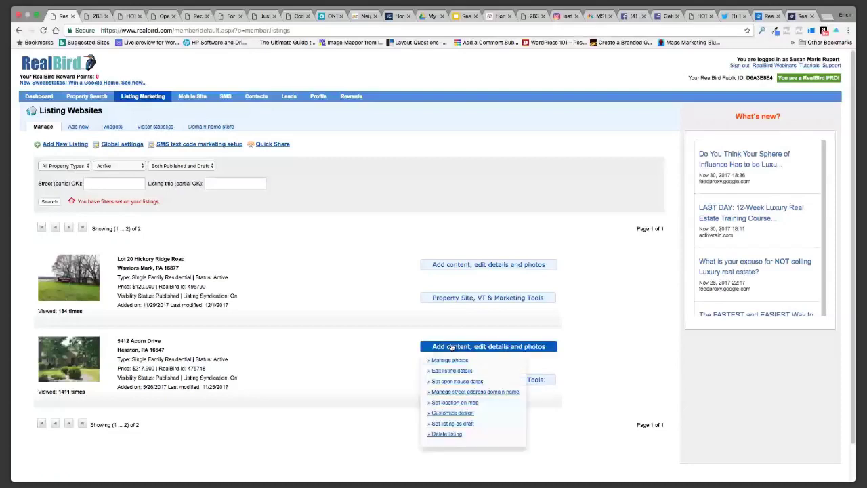
left_click(451, 370)
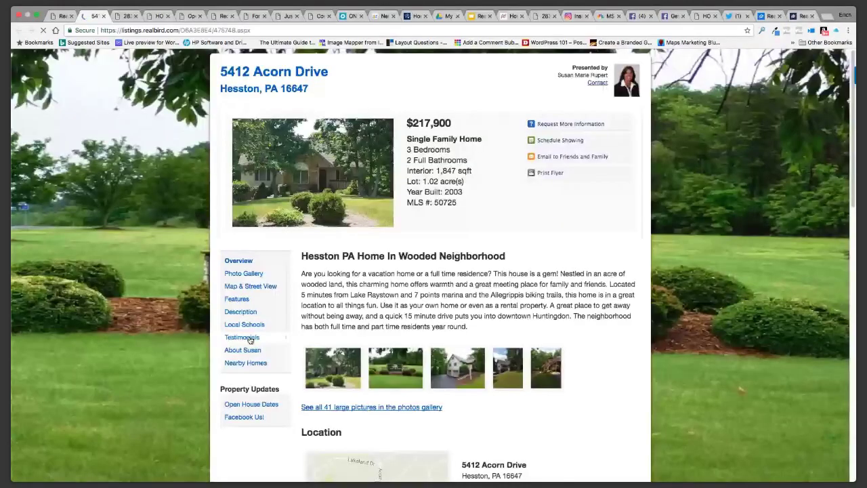
Browse the Hesston site's Testimonials and About pages, then open the agent's Facebook page
left_click(243, 337)
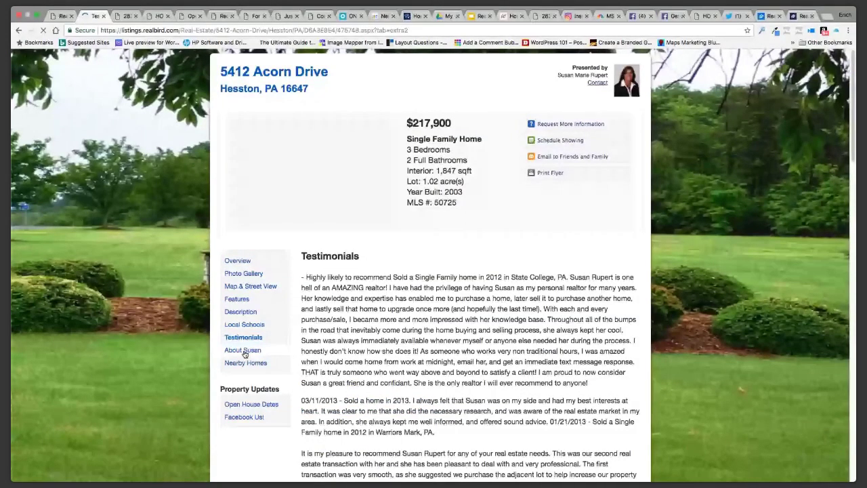
left_click(244, 351)
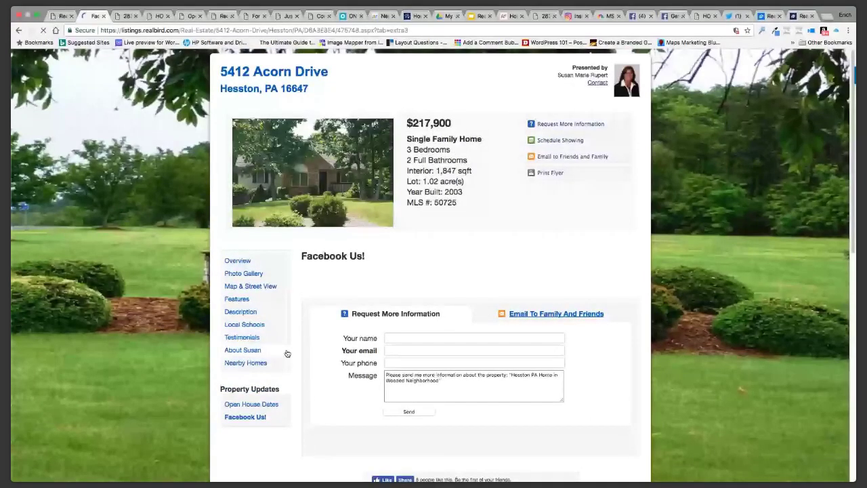
scroll(515, 216, "down", 2)
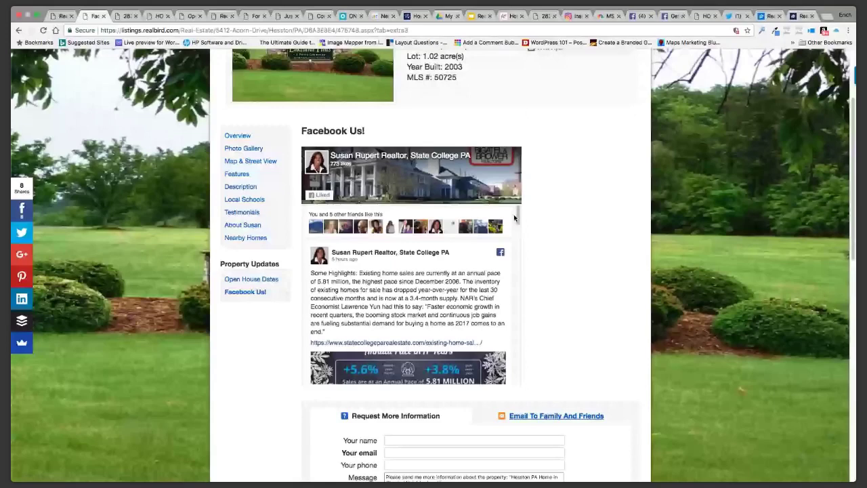
left_click(515, 217)
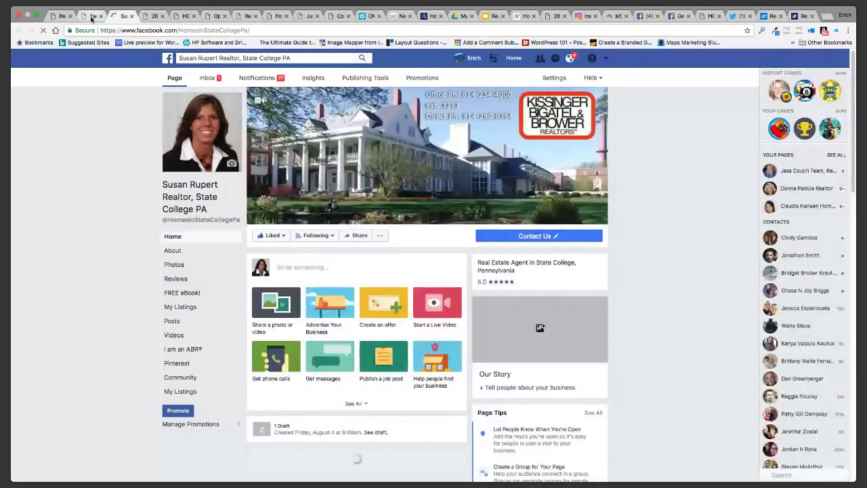
Open StateCollegePaRealEstate.com from the website link in the Facebook page's About contact info
scroll(79, 252, "down", 2)
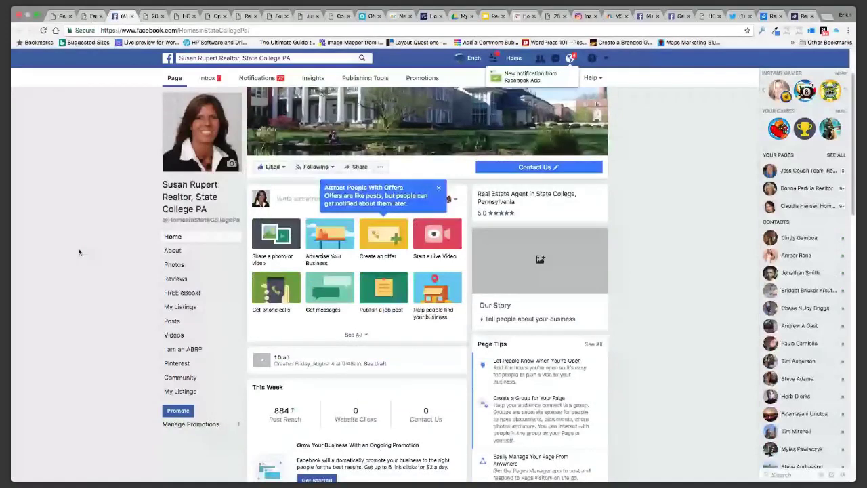
scroll(79, 252, "down", 8)
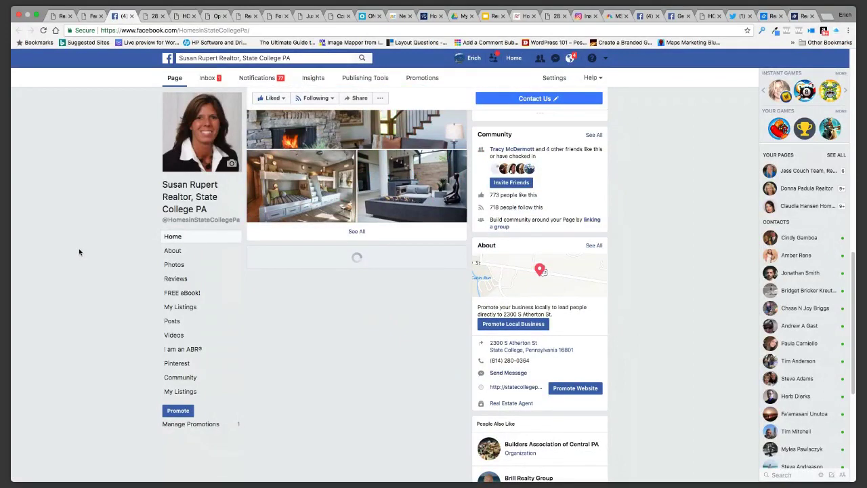
scroll(78, 252, "down", 5)
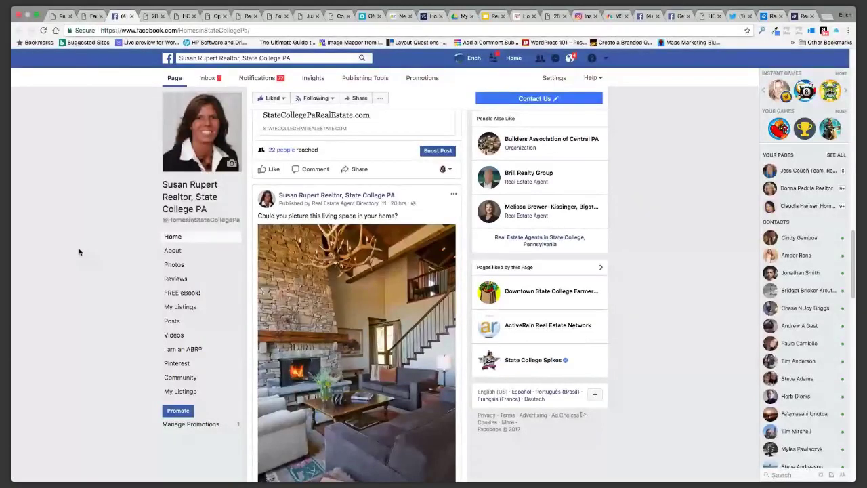
left_click(496, 31)
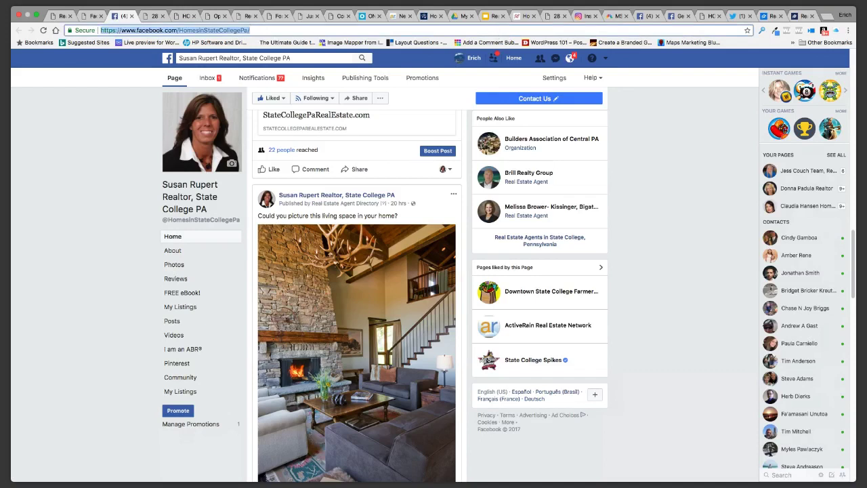
left_click(174, 250)
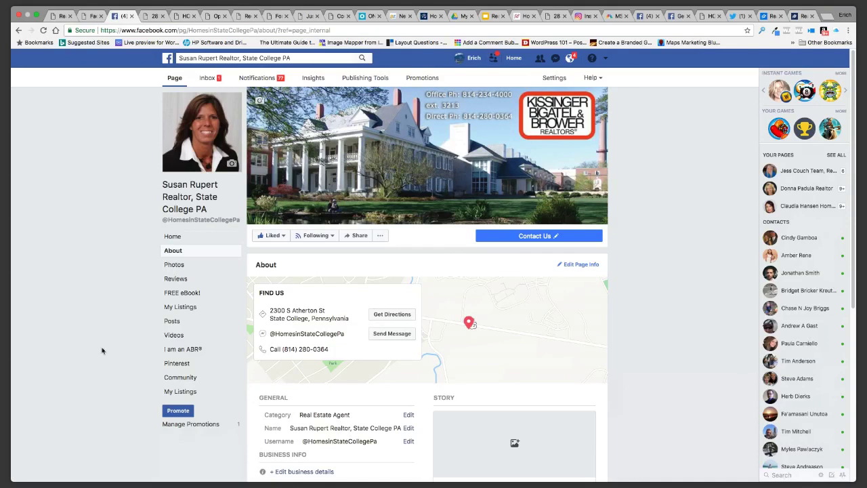
scroll(92, 332, "down", 1)
scroll(91, 332, "down", 3)
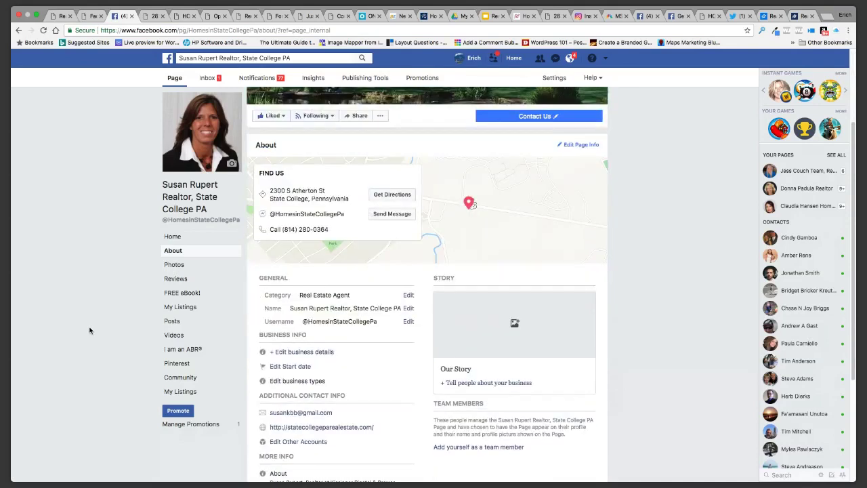
left_click(295, 428)
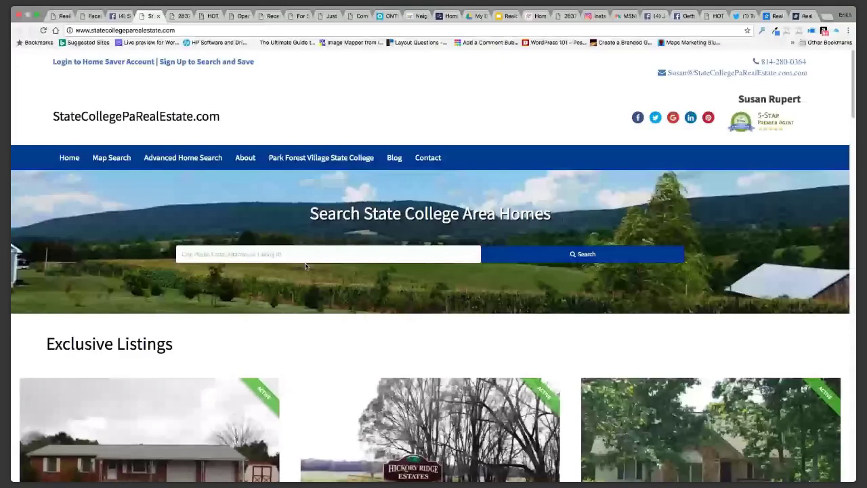
Open the site's sold homes page and zoom its map two levels in on State College
mouse_move(245, 157)
left_click(252, 203)
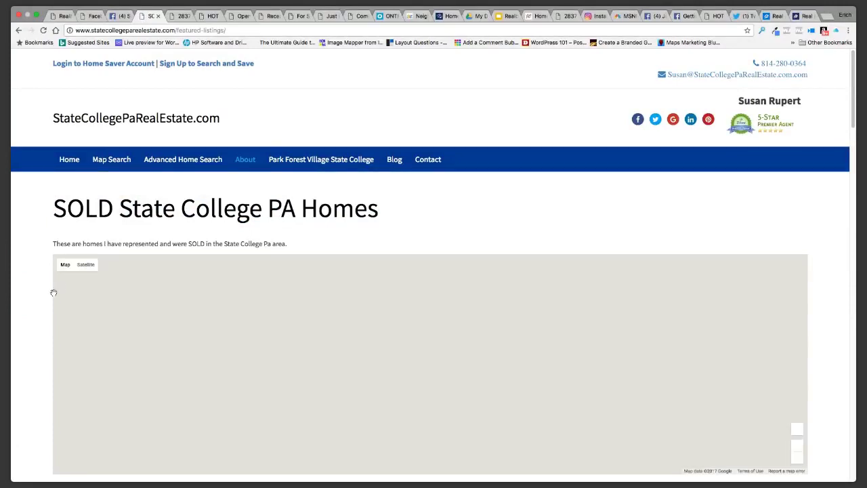
scroll(53, 292, "down", 1)
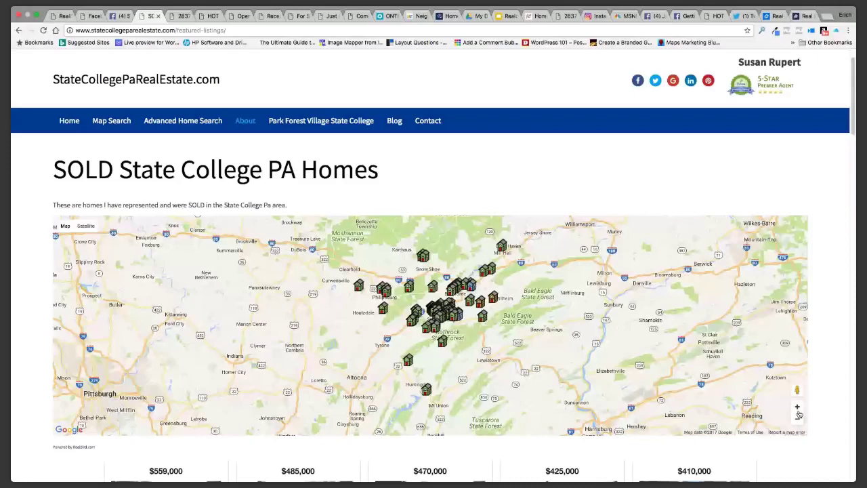
left_click(797, 407)
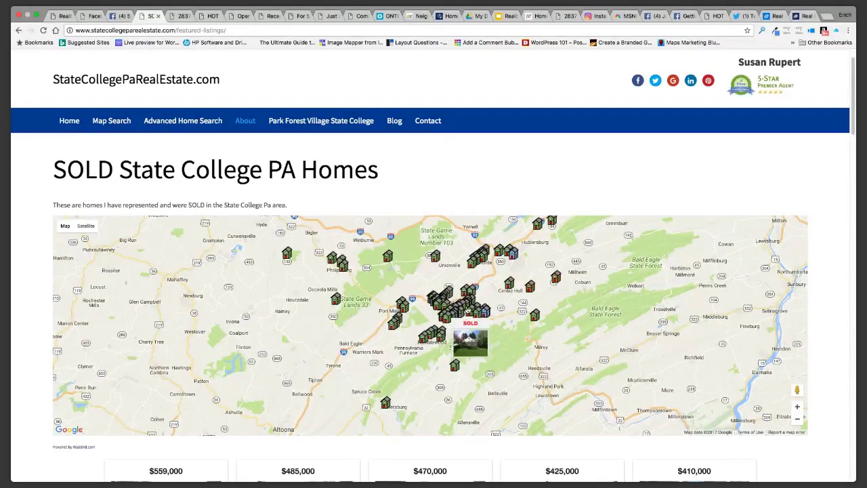
mouse_move(441, 310)
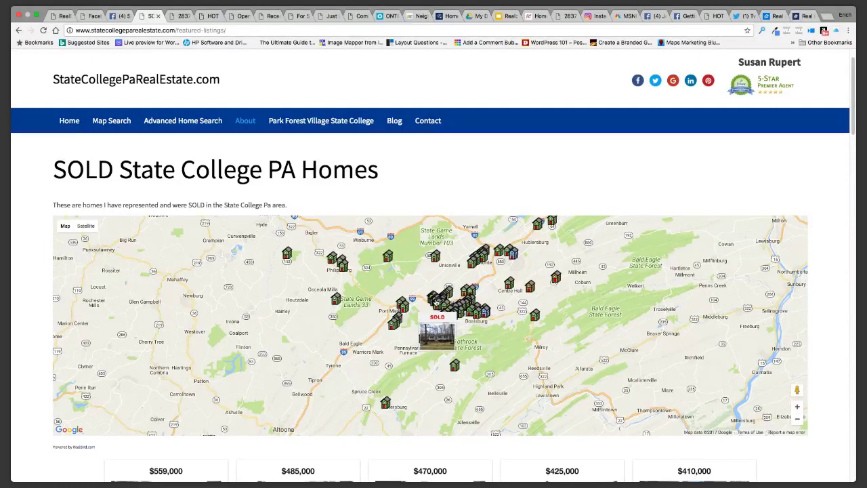
mouse_move(415, 303)
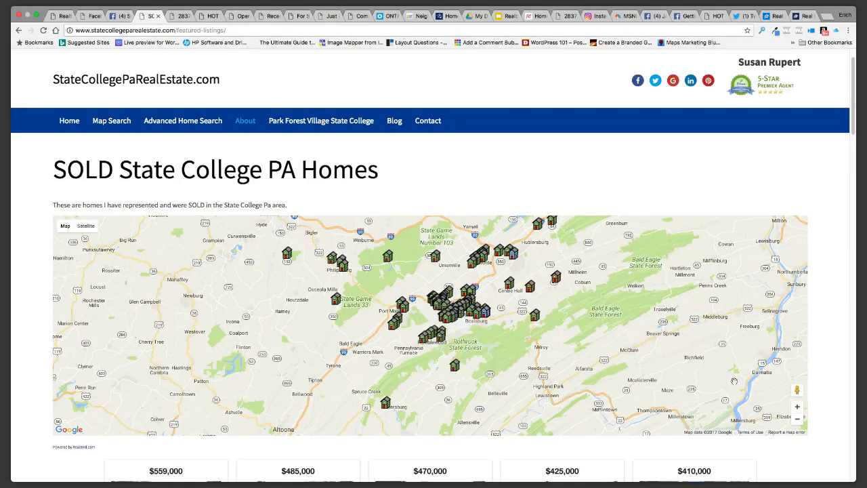
left_click(796, 408)
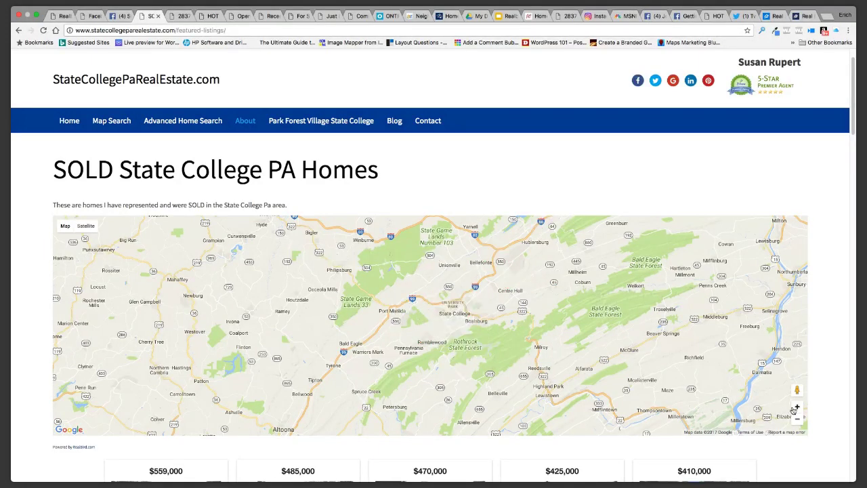
mouse_move(374, 329)
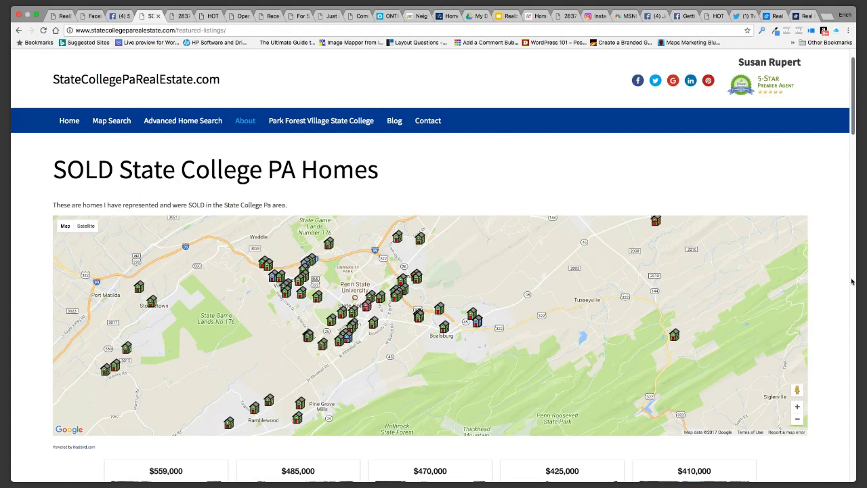
left_click_drag(852, 281, 855, 124)
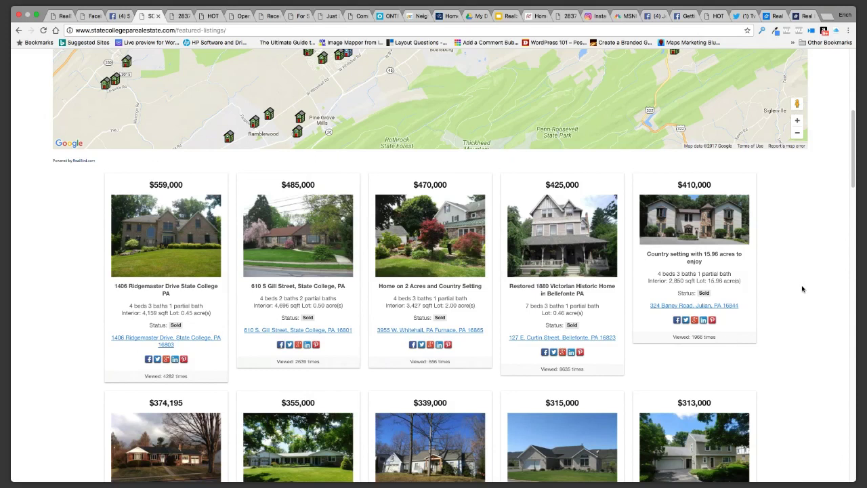
scroll(801, 288, "down", 2)
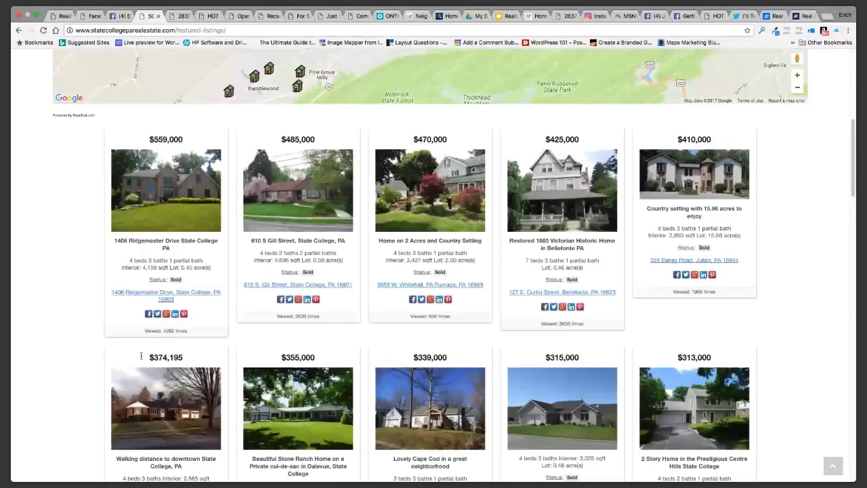
scroll(181, 222, "down", 10)
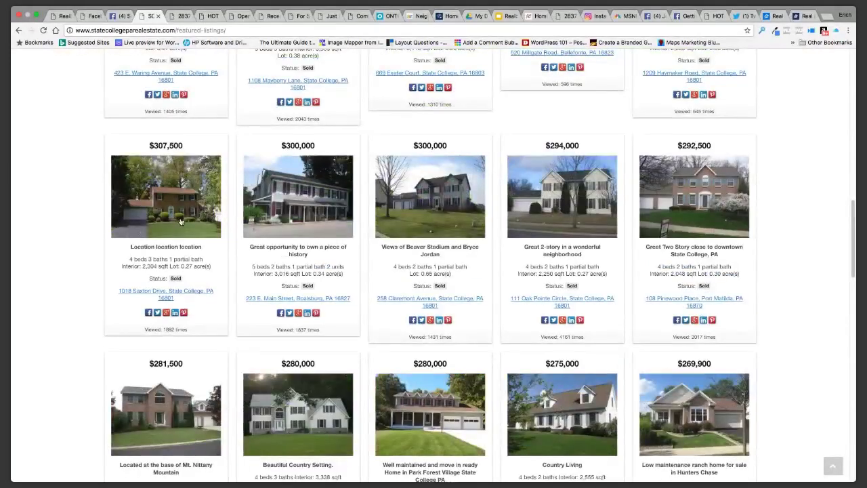
left_click(181, 221)
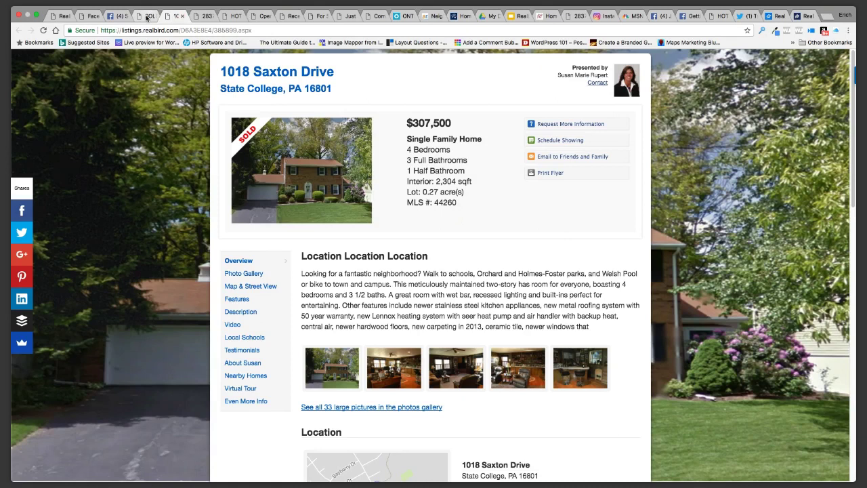
Return to the RealBird Listing Websites page for the $217,900 Hesston listing
left_click(146, 16)
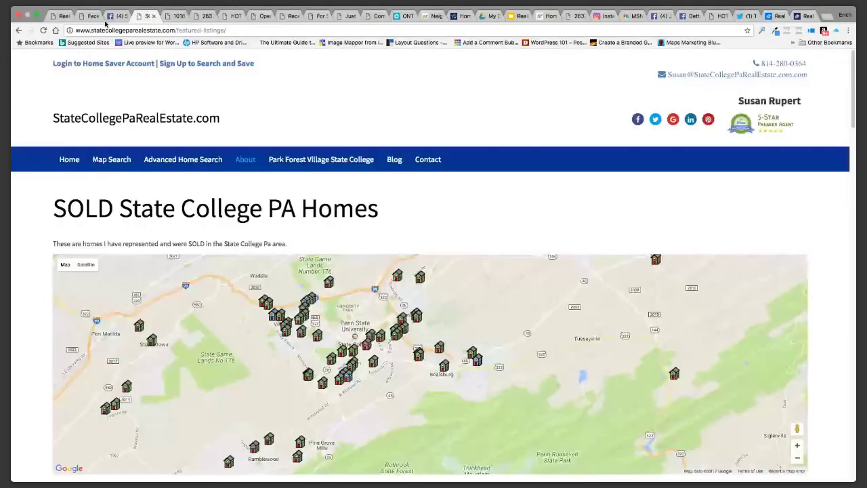
left_click(61, 16)
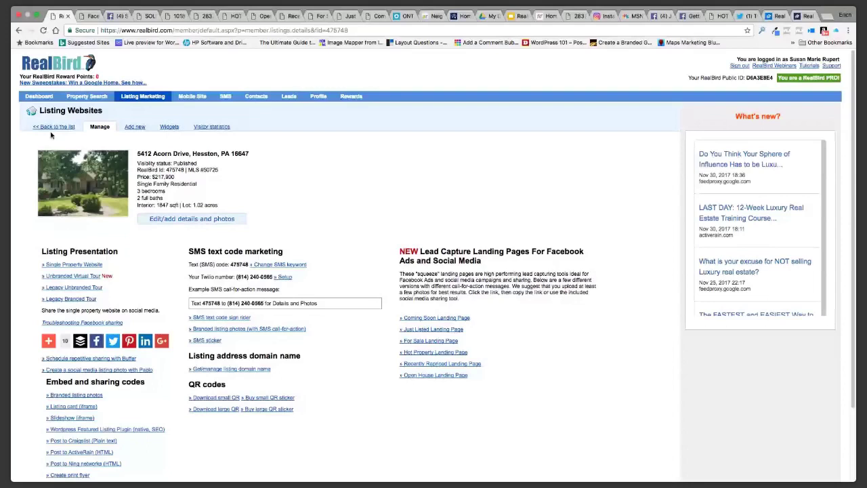
left_click(53, 127)
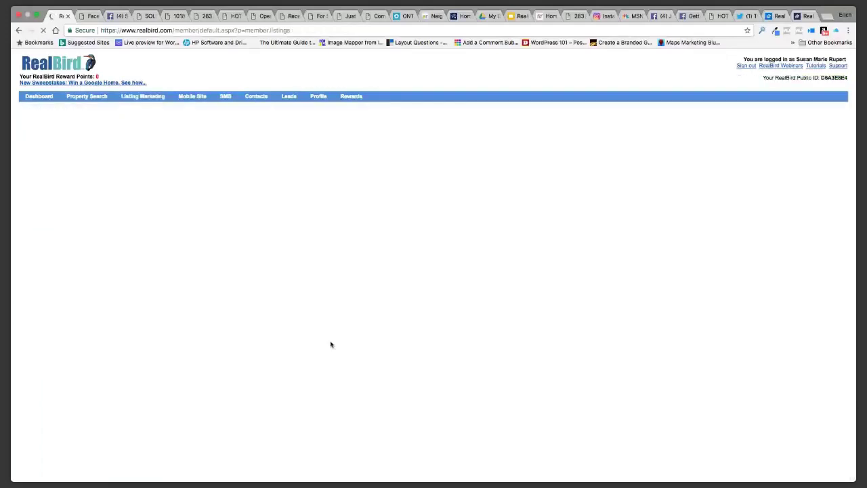
left_click(87, 288)
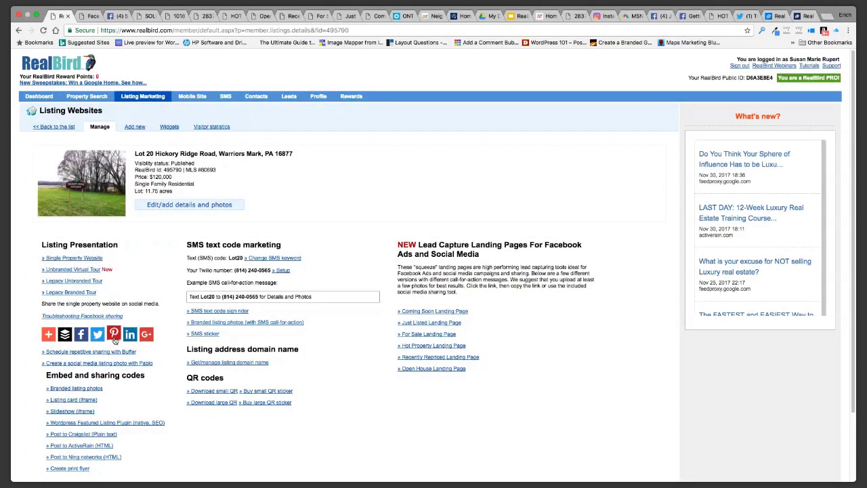
left_click(76, 258)
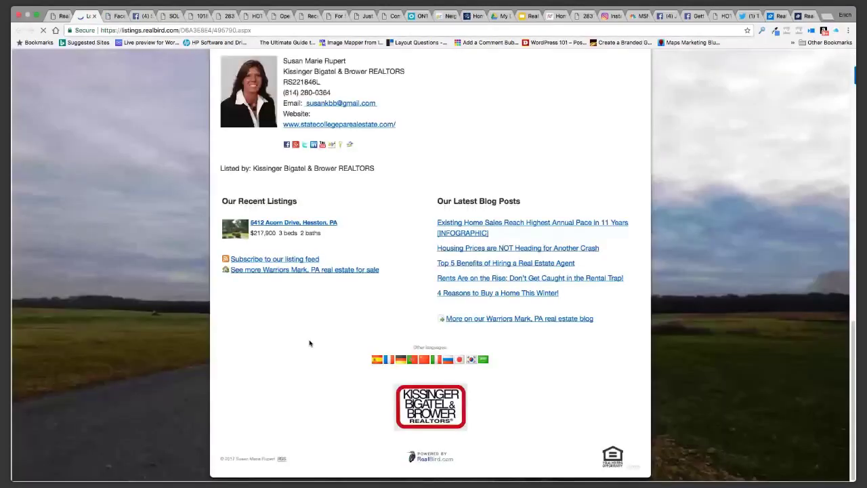
scroll(315, 369, "up", 2)
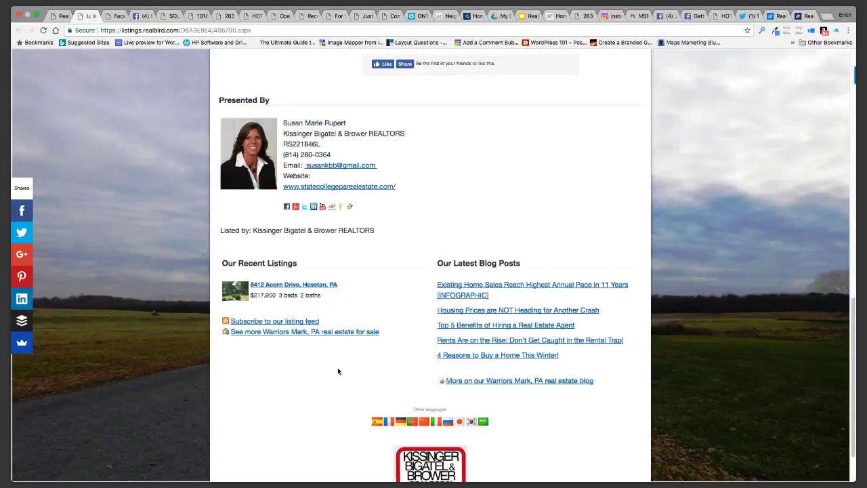
scroll(340, 371, "up", 10)
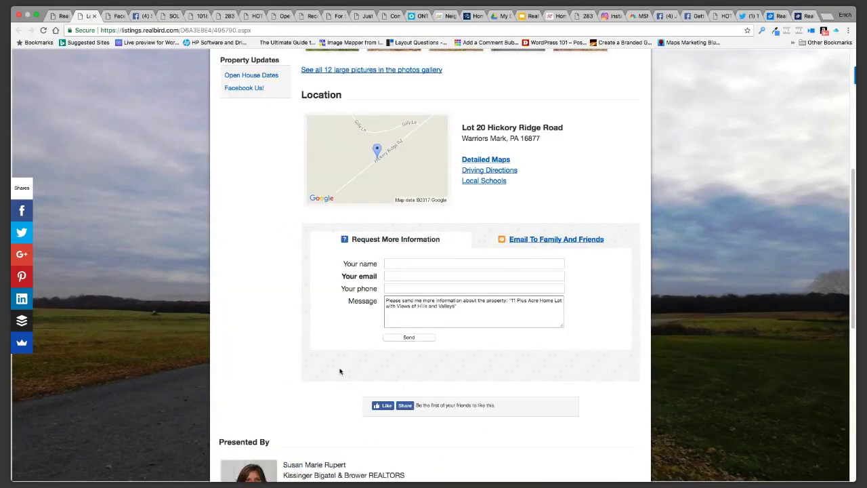
key("ctrl+shift+Tab")
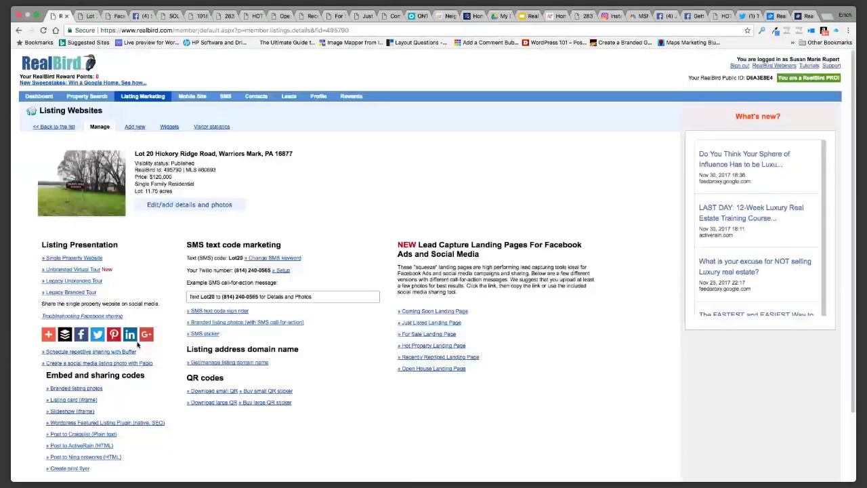
Share the Lot 20 listing photo to Pinterest, starting a new pin with board choices
left_click(113, 334)
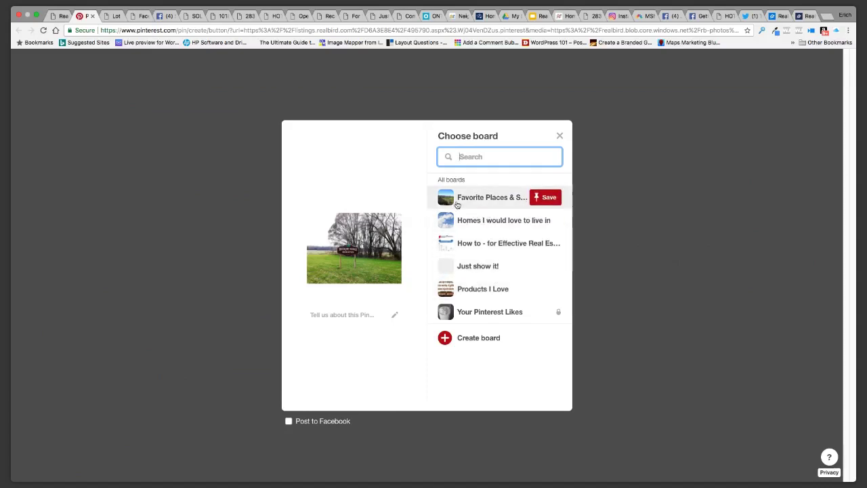
left_click(713, 254)
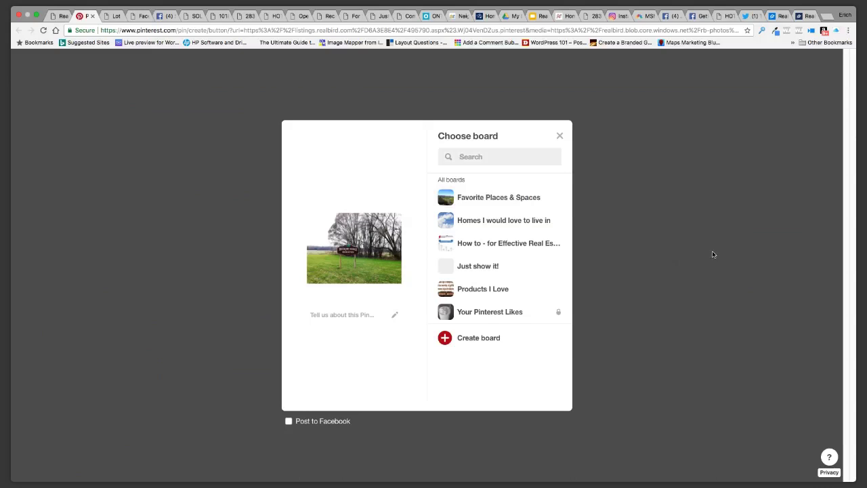
left_click(559, 135)
Reload the Pinterest pin page, then close its Choose board dialog without saving
left_click(676, 222)
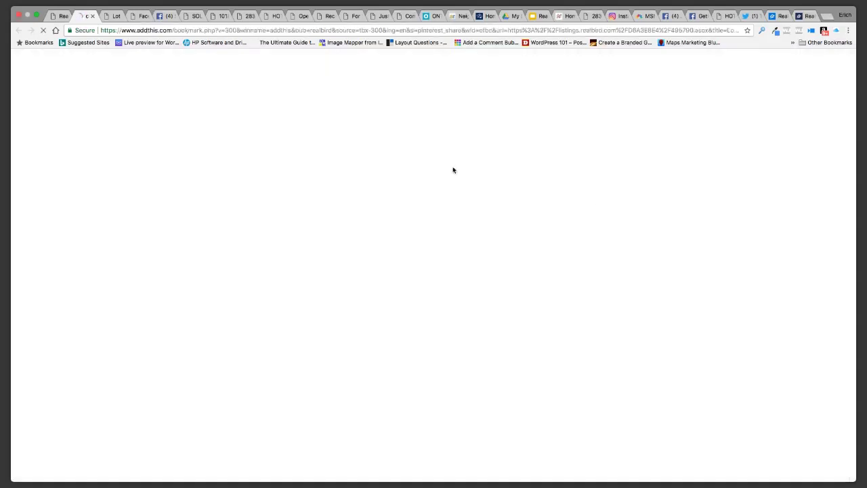
left_click(425, 31)
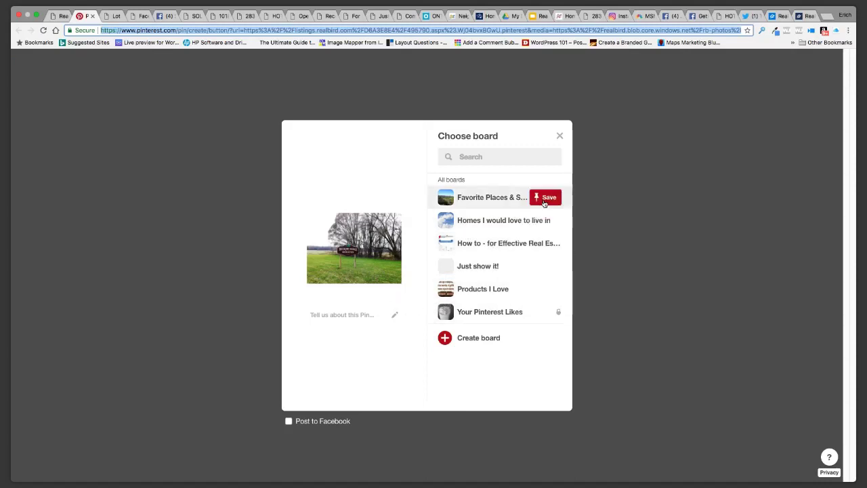
left_click(560, 137)
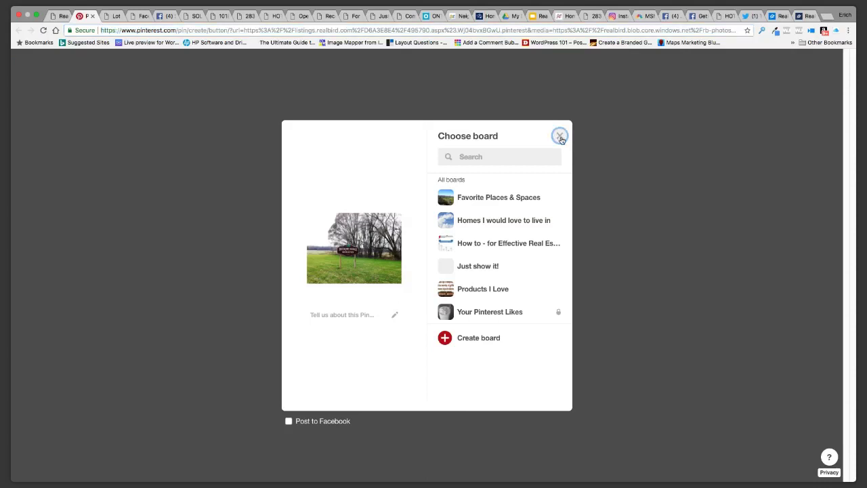
left_click(559, 137)
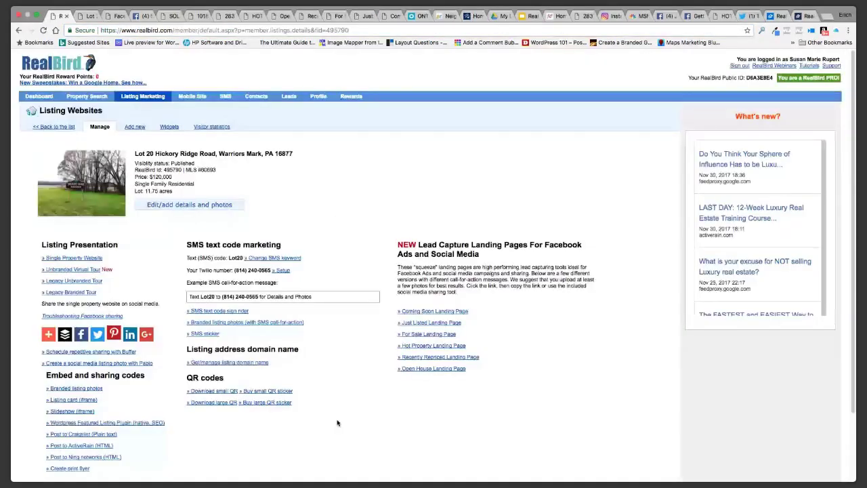
left_click(46, 336)
left_click(380, 265)
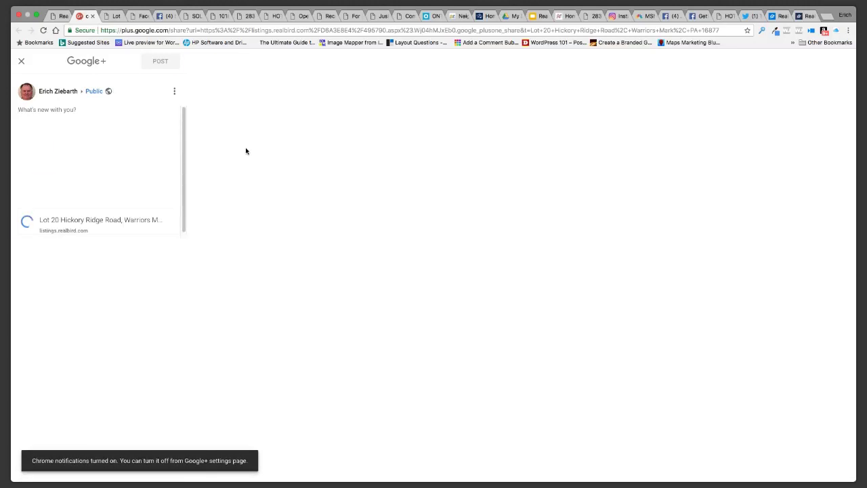
left_click(57, 19)
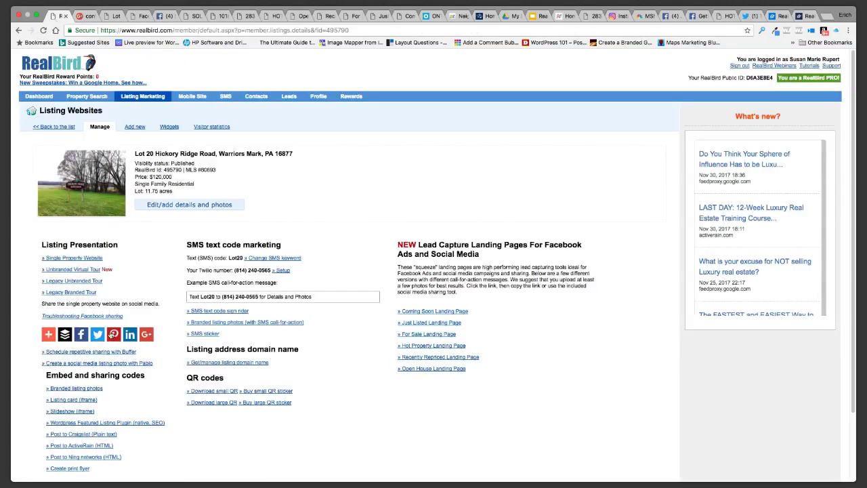
left_click(109, 335)
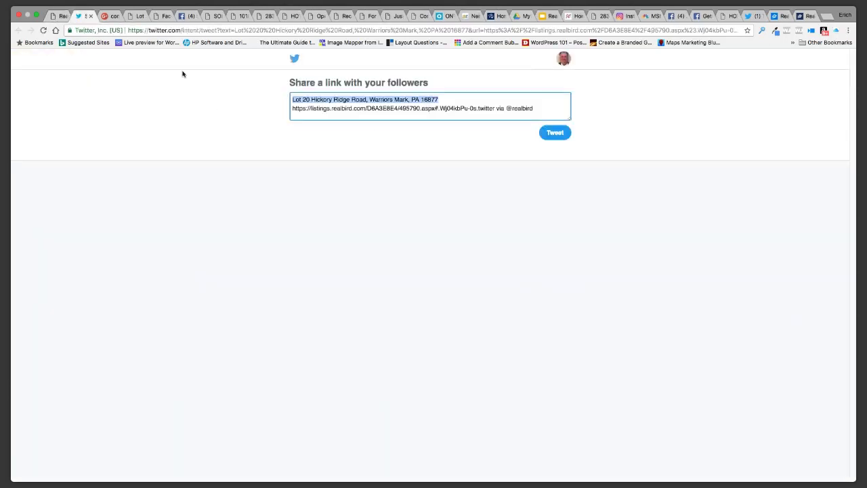
left_click(58, 17)
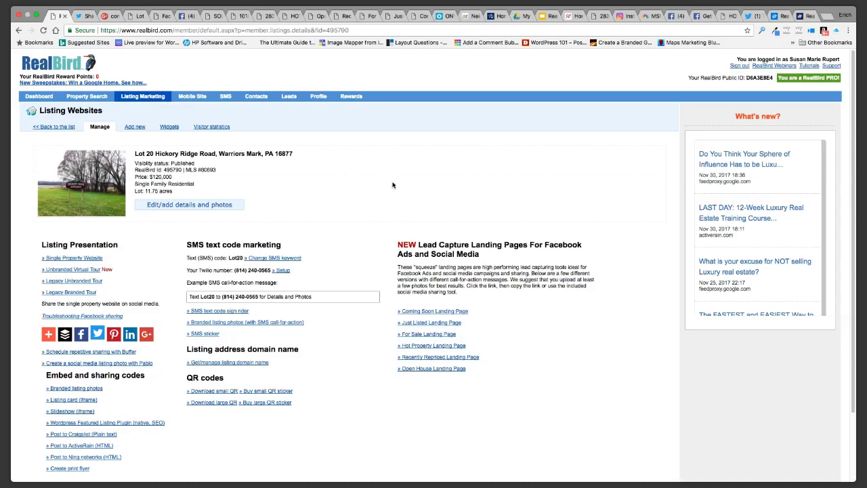
In RealBird's SMS AnyLink list, highlight the PaHomesWorth code and follow its pahomesworth.com link
left_click(225, 98)
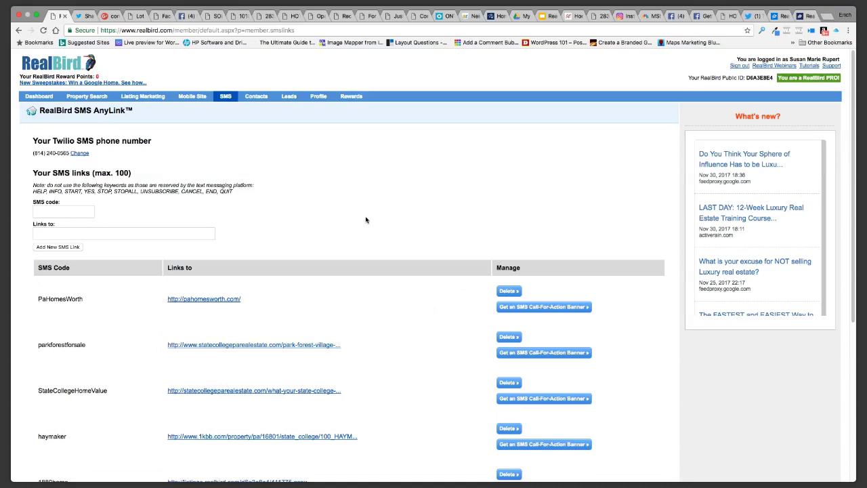
scroll(365, 220, "down", 1)
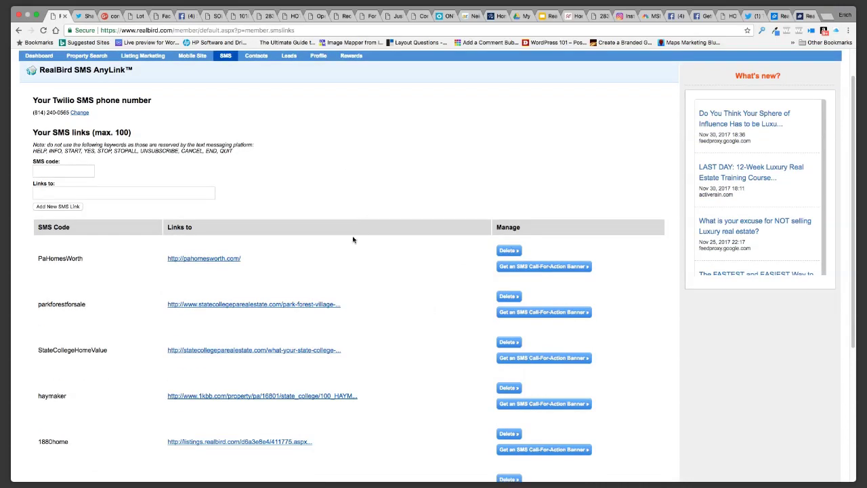
scroll(283, 256, "down", 1)
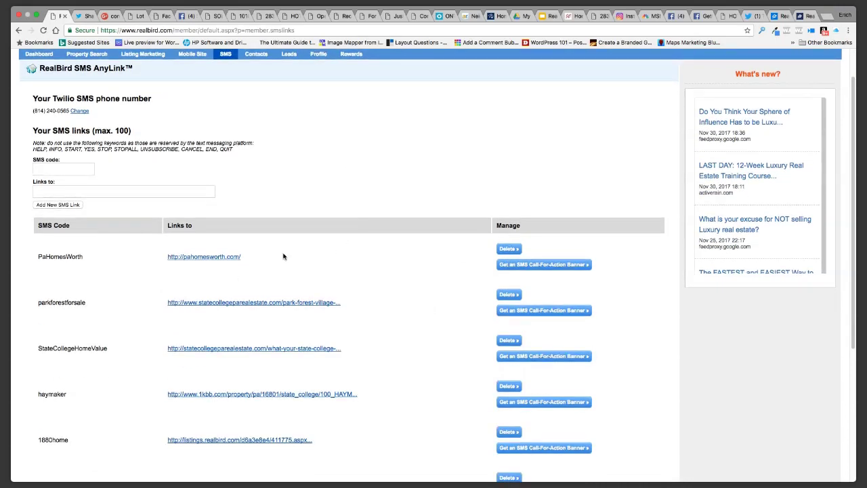
left_click_drag(70, 110, 28, 114)
left_click(70, 122)
left_click_drag(90, 263, 40, 262)
left_click(198, 257)
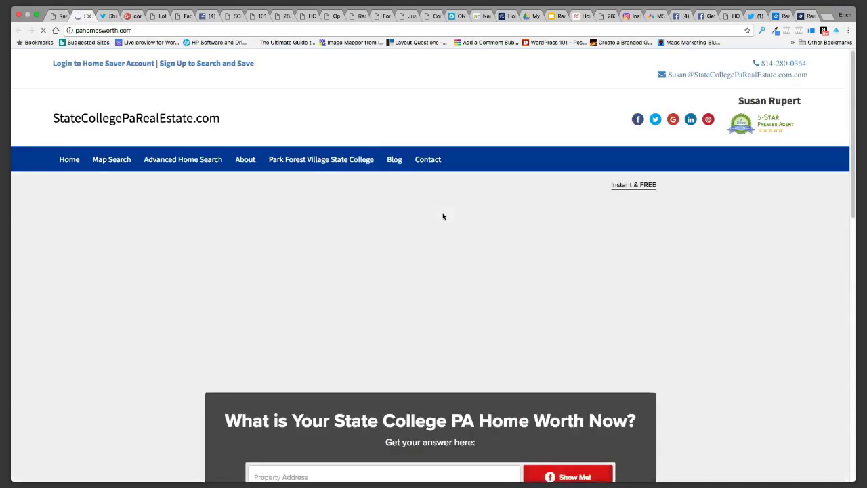
Scroll through the pahomesworth.com home-value page, including its header, menu and address form
scroll(218, 335, "down", 1)
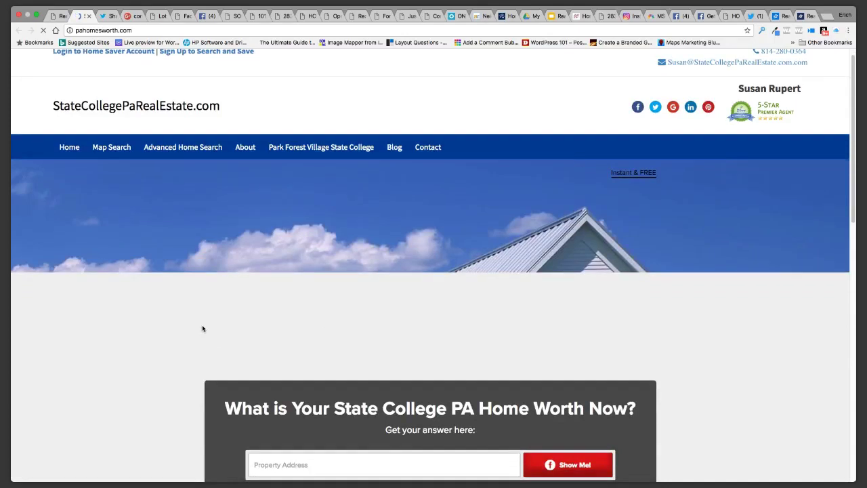
scroll(258, 342, "down", 3)
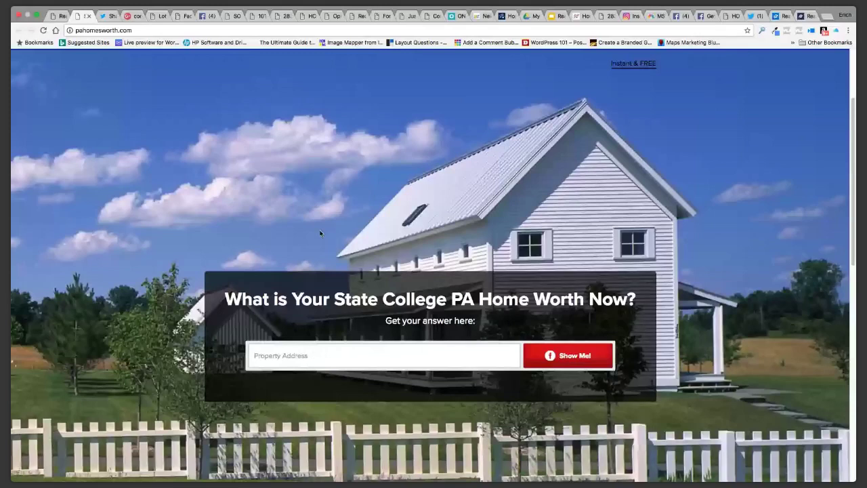
scroll(320, 232, "up", 3)
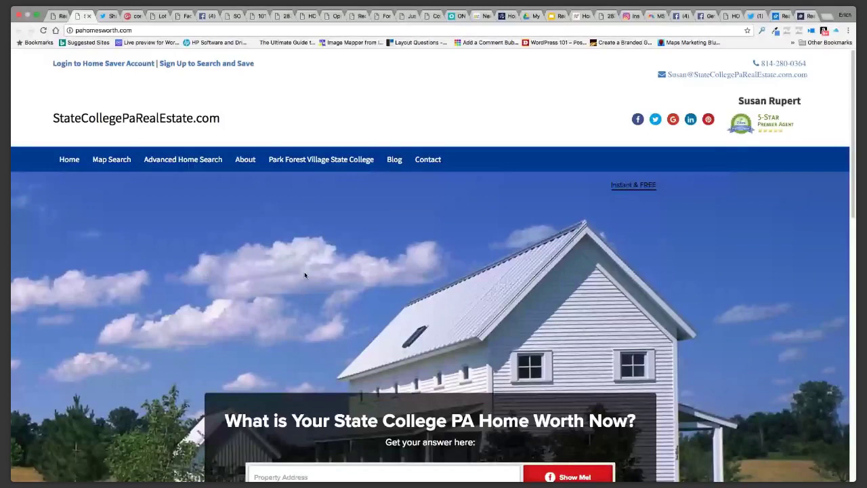
scroll(155, 252, "down", 2)
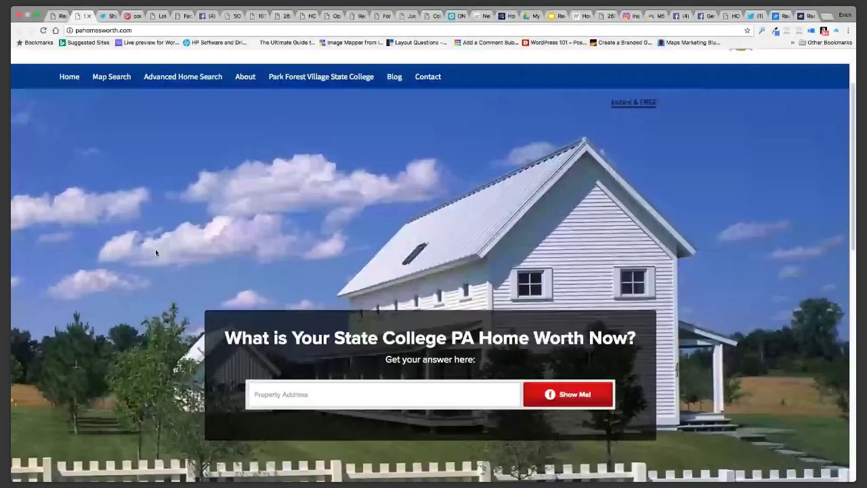
scroll(155, 252, "up", 2)
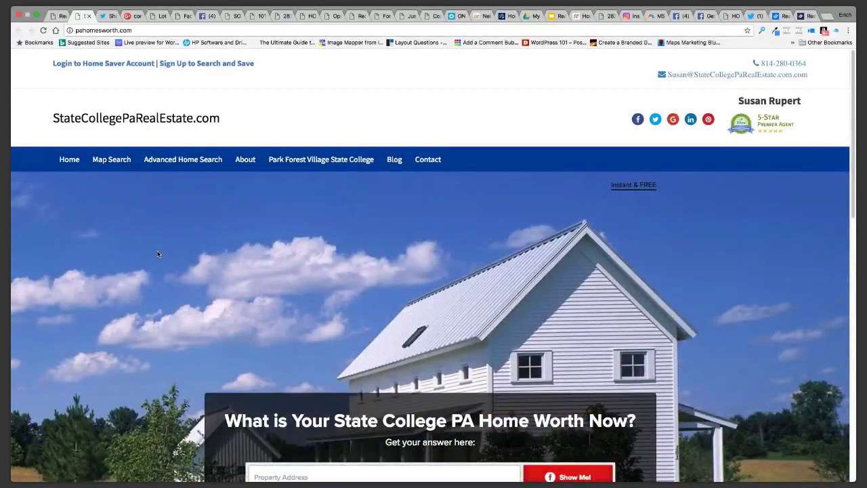
Review slide 8, 'New to RealBird', in the Realbird Updates deck, then return to RealBird
left_click(558, 20)
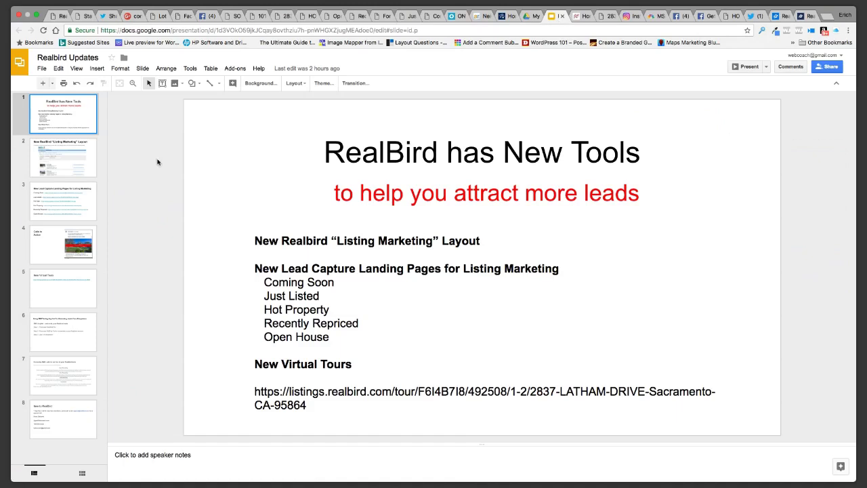
left_click(58, 418)
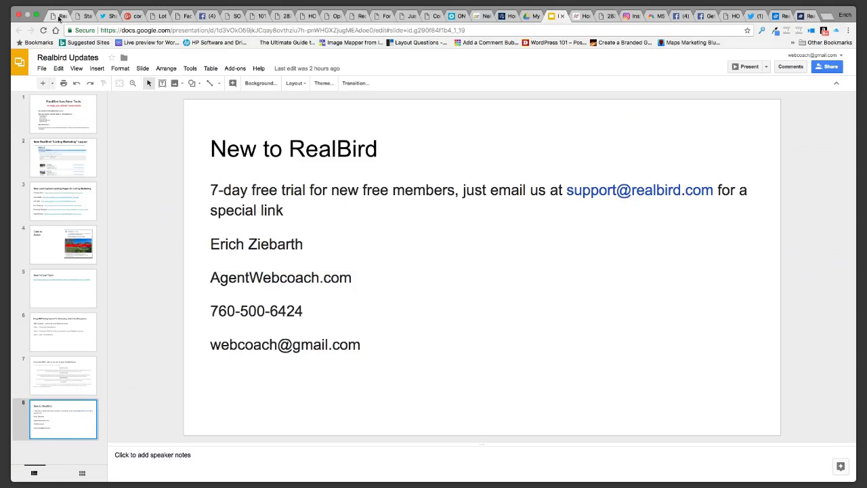
left_click(59, 16)
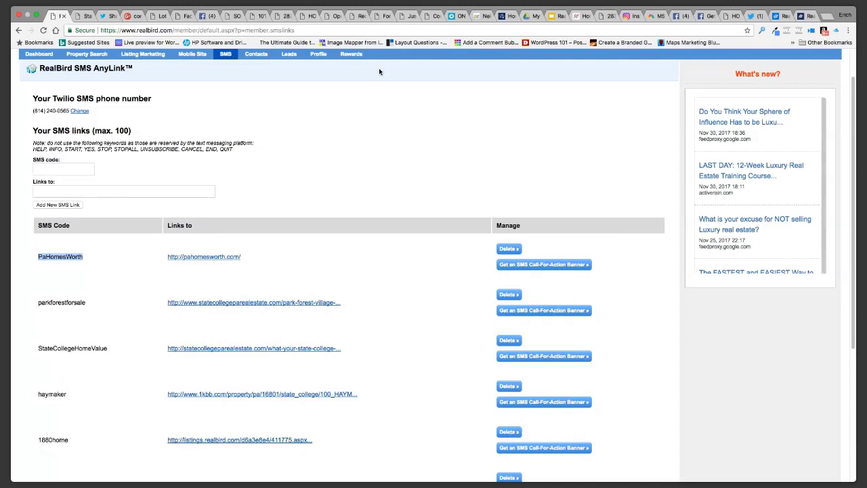
Read the ActiveRain 'Neighborhood leads with Facebook ads and RealBird' article and its six-step checklist
left_click(485, 21)
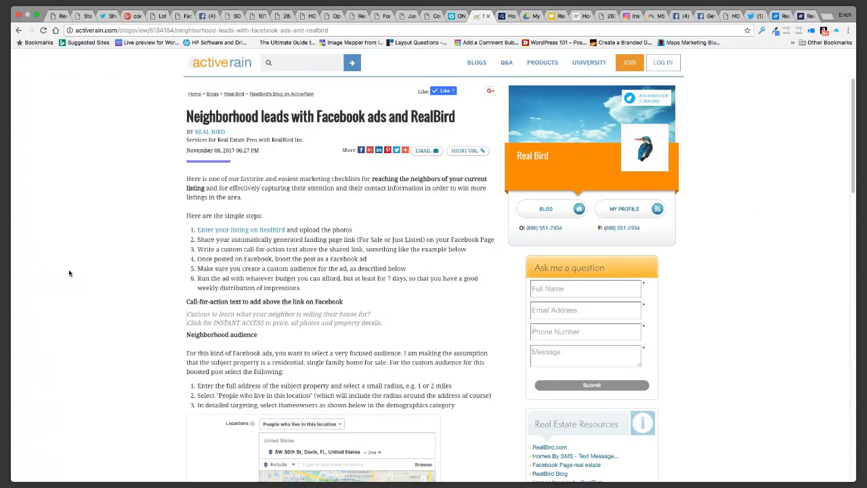
scroll(70, 273, "down", 1)
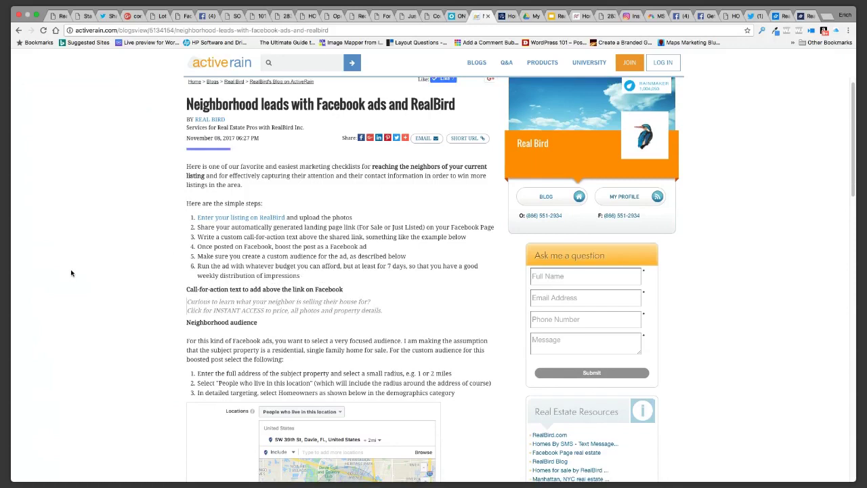
scroll(260, 169, "down", 1)
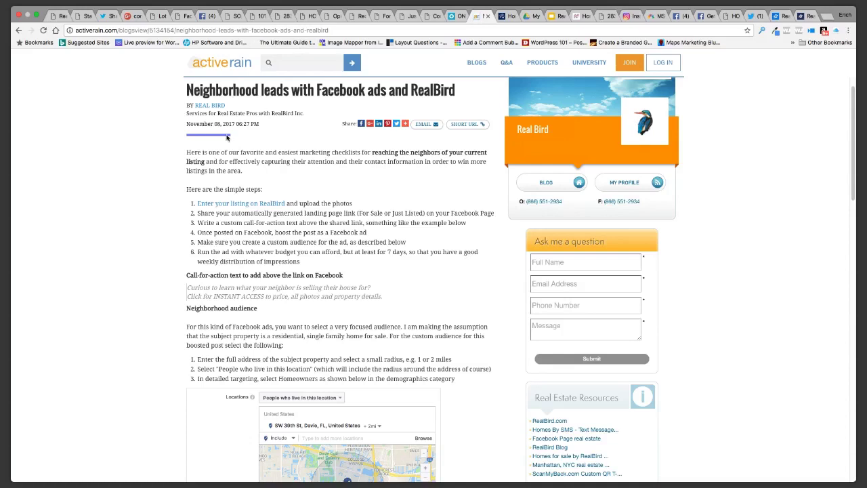
left_click(262, 31)
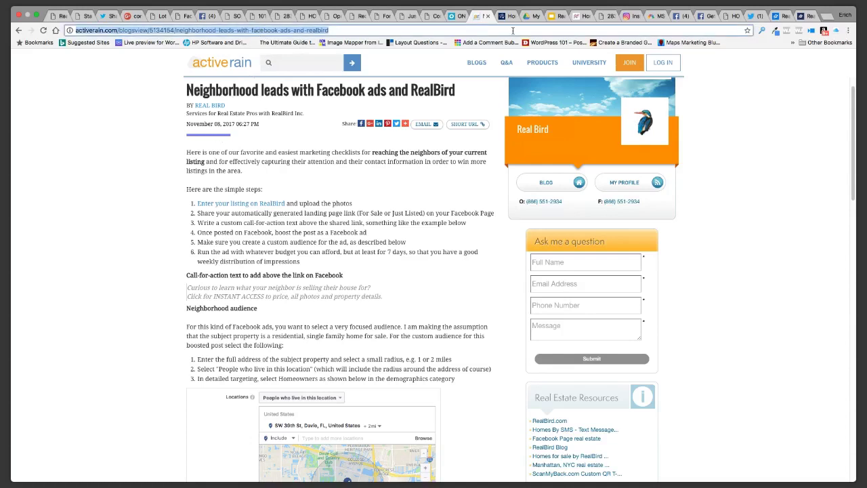
left_click(554, 17)
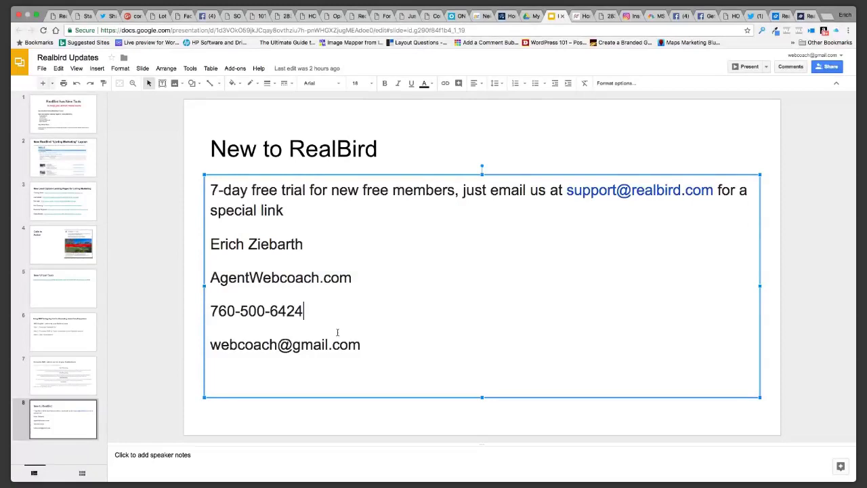